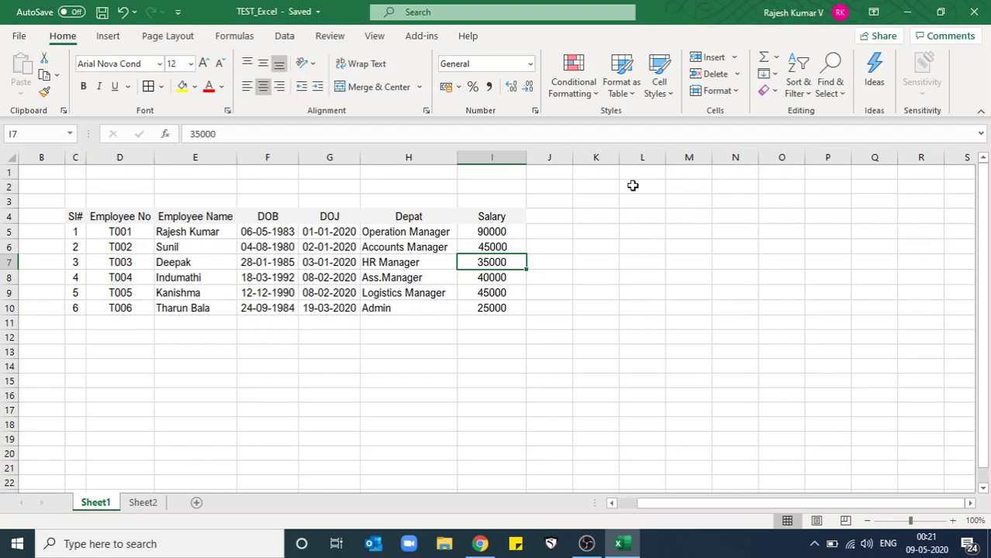
Step: Browse the Number Format list and close it without choosing a format
left_click(531, 65)
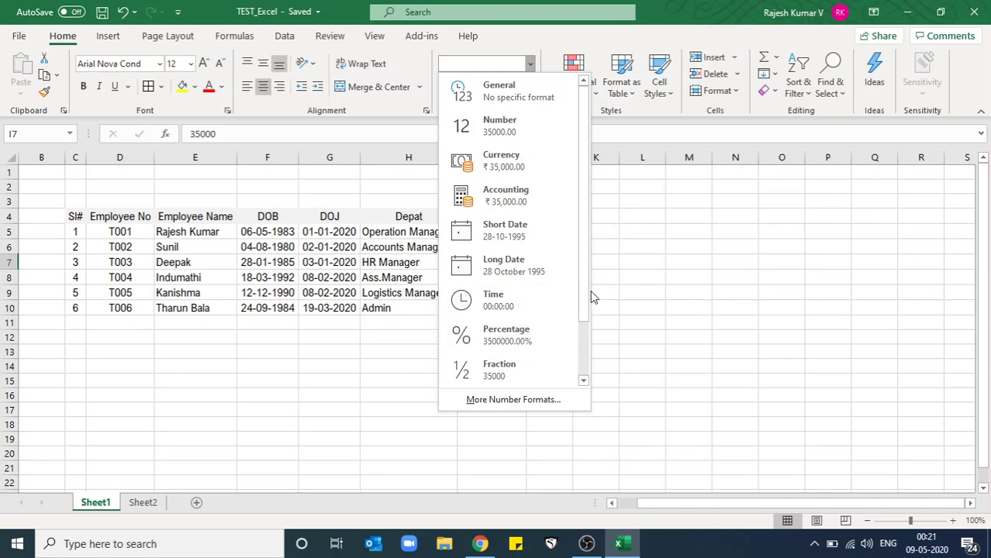
left_click_drag(584, 294, 584, 365)
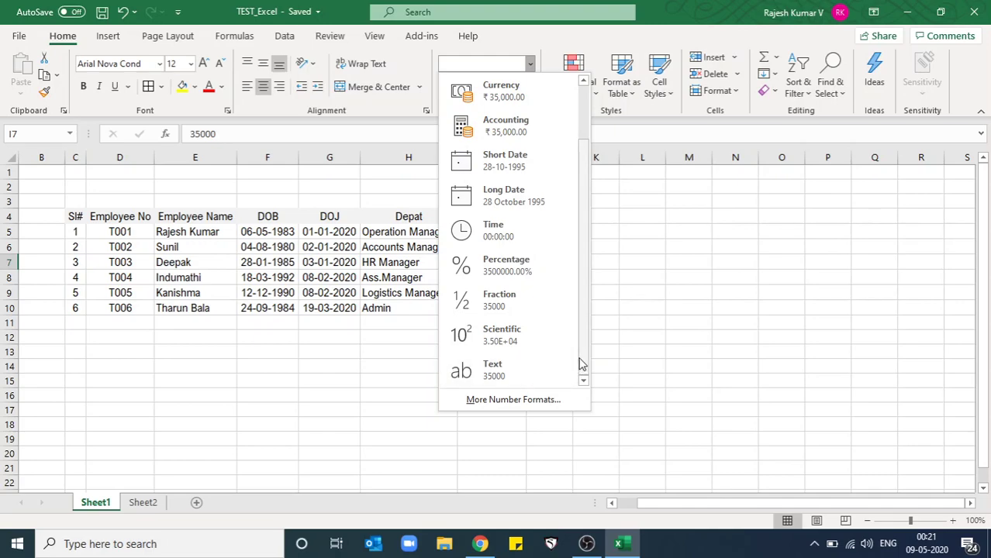
left_click_drag(582, 364, 589, 171)
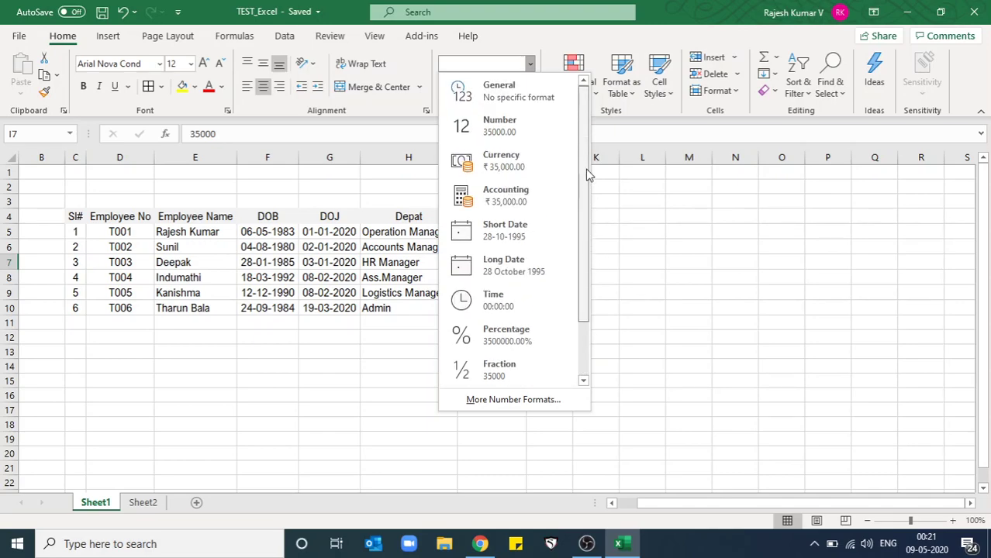
left_click(520, 38)
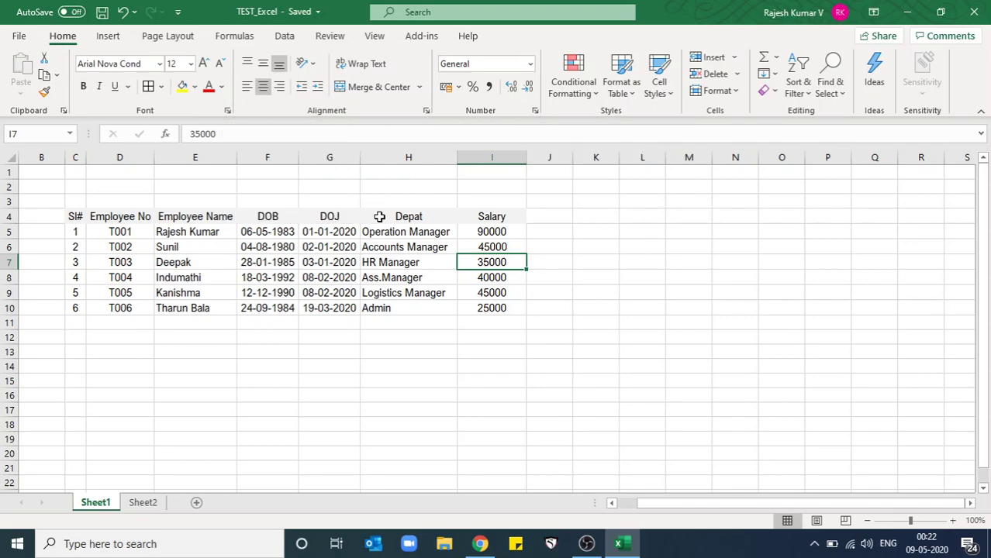
Step: Select the employee table C4:I10 and open Format Cells from its right-click menu
left_click_drag(75, 219, 483, 296)
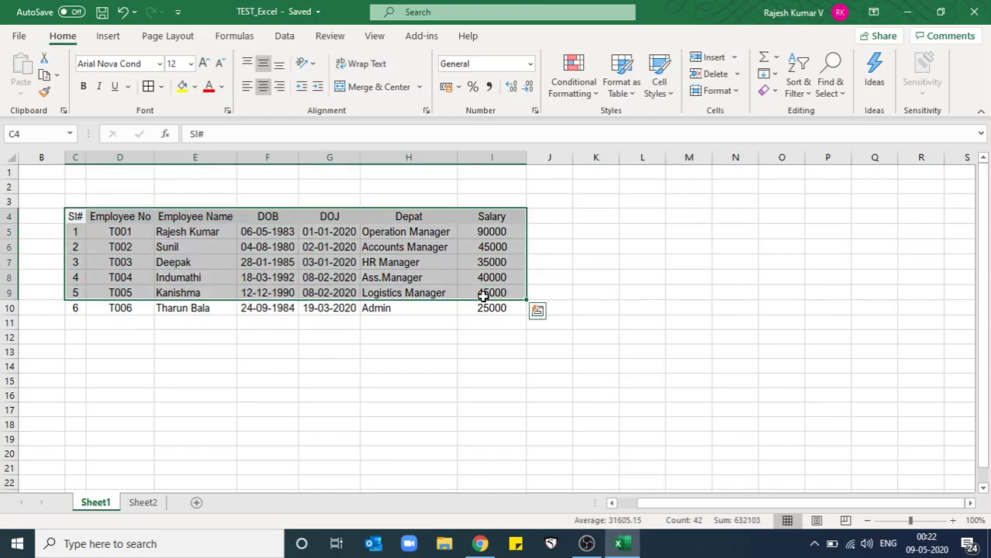
right_click(502, 240)
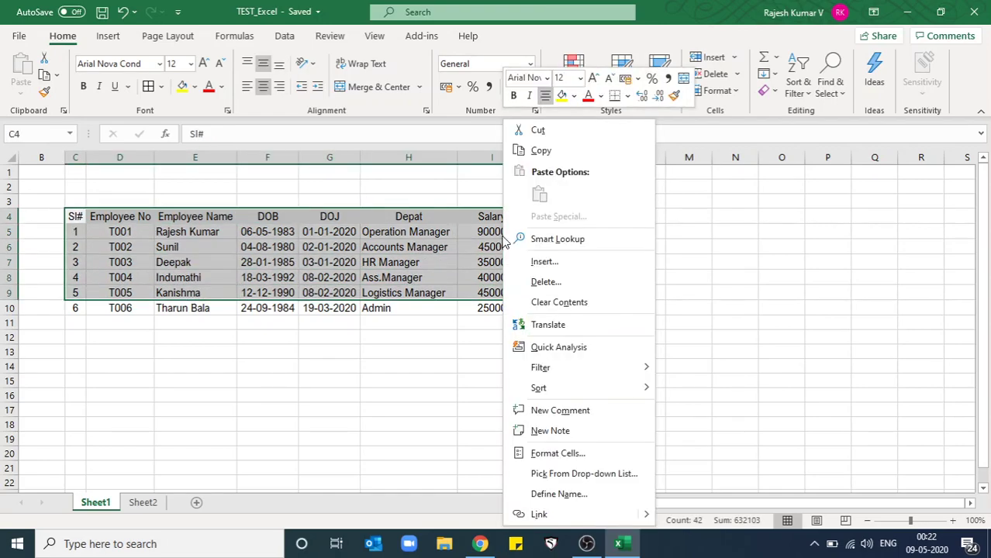
left_click(372, 259)
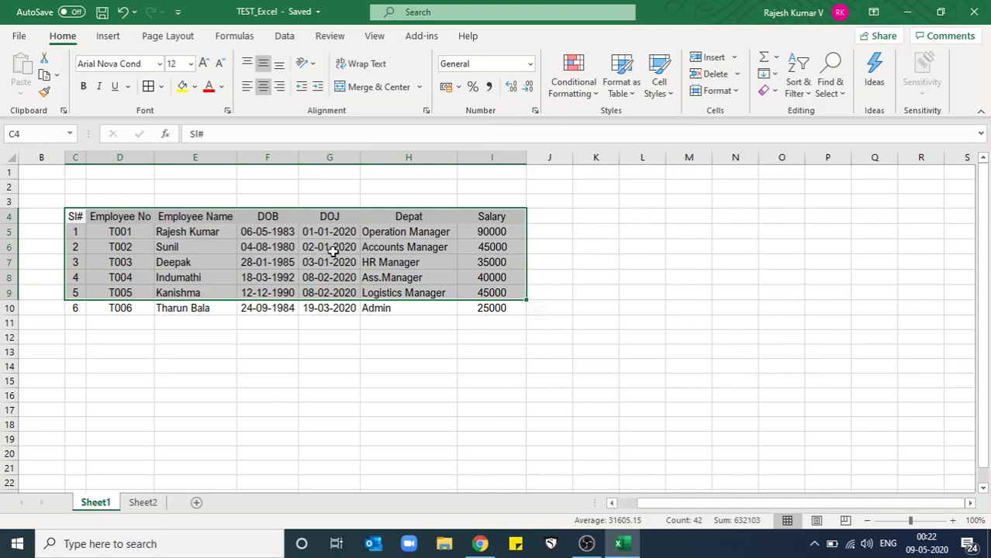
left_click_drag(77, 217, 500, 303)
right_click(500, 308)
key("Escape")
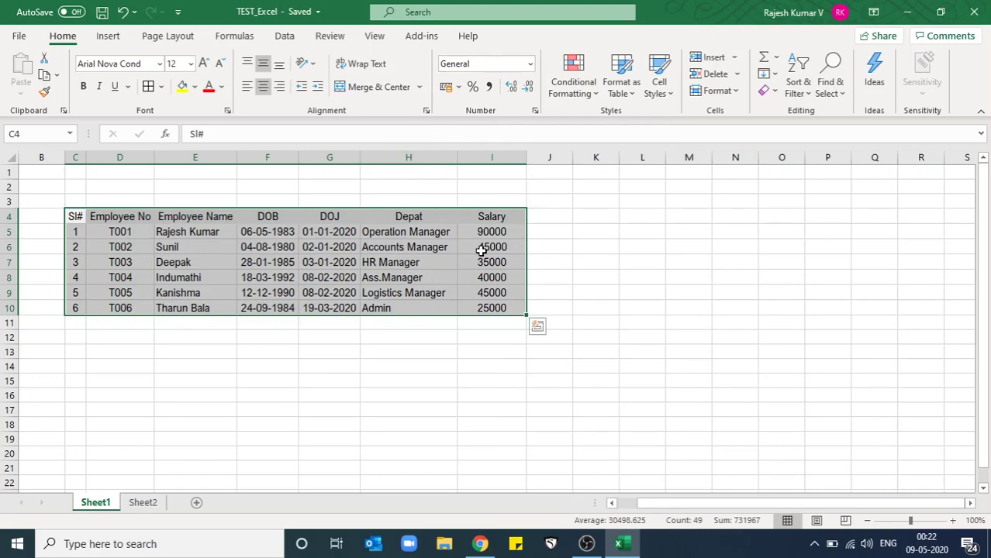
right_click(401, 262)
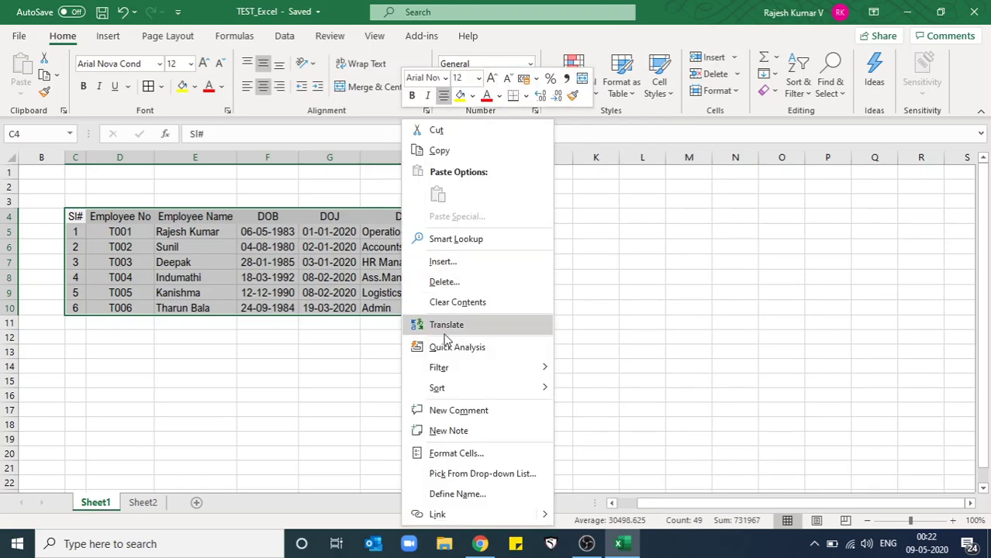
left_click(489, 453)
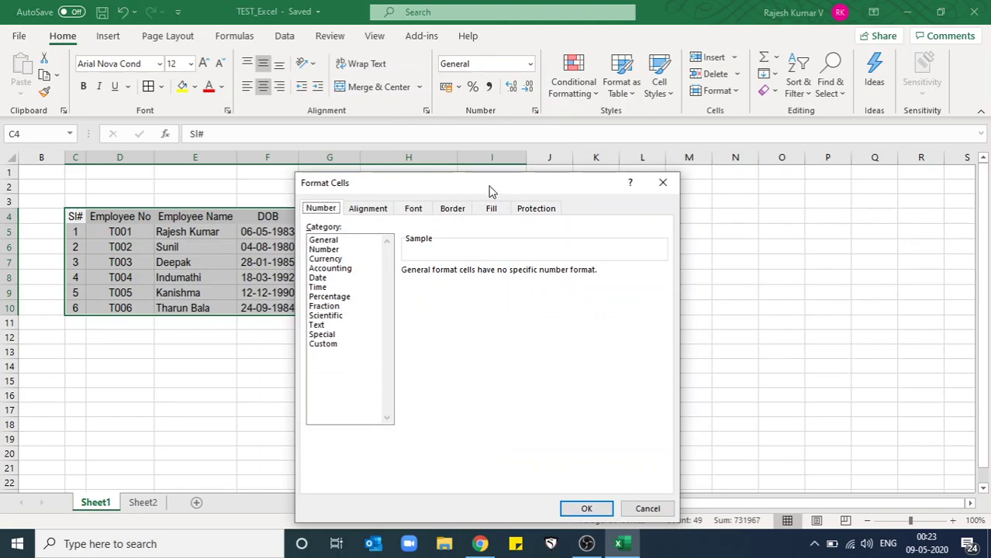
Step: Move the Format Cells dialog aside, view the Custom category, and close it unapplied
left_click_drag(490, 187, 738, 139)
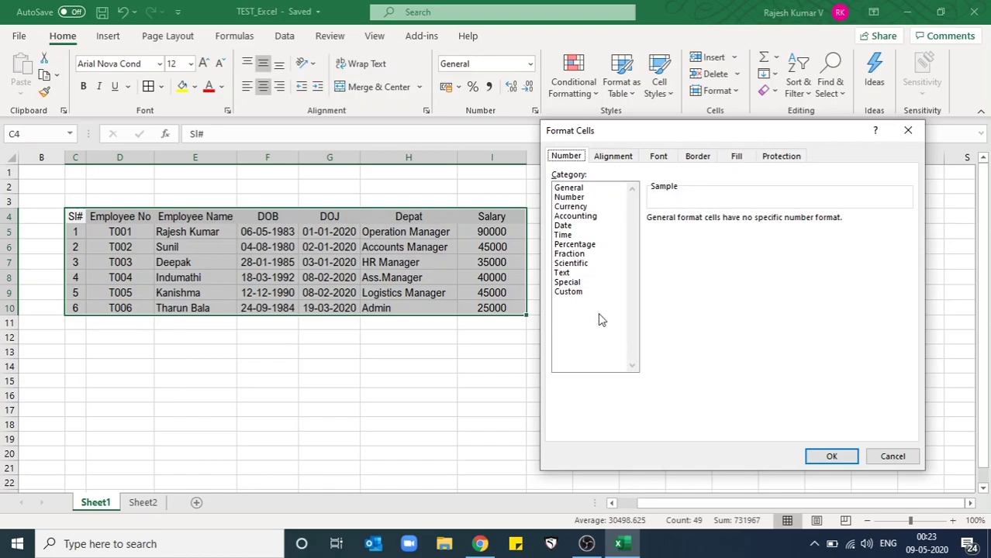
left_click(568, 292)
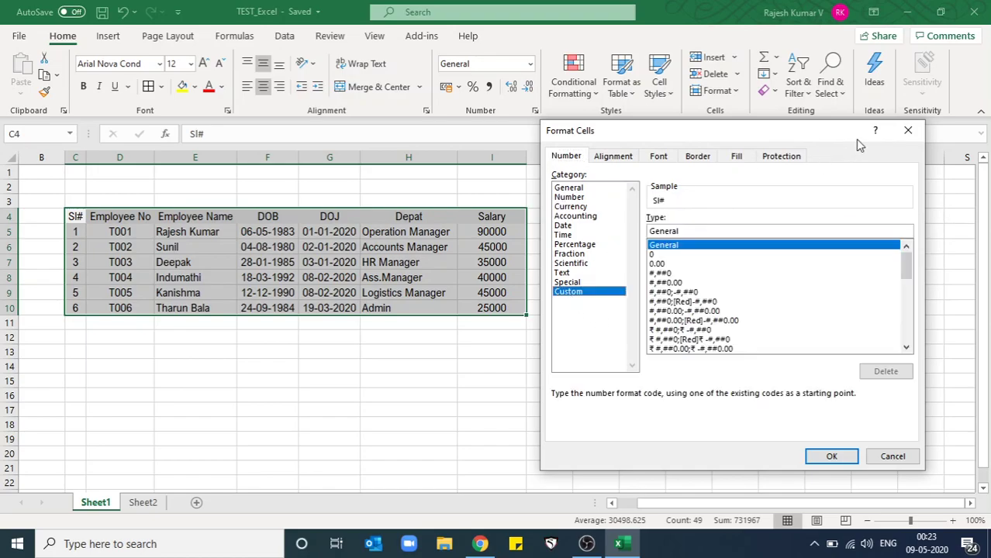
left_click(907, 130)
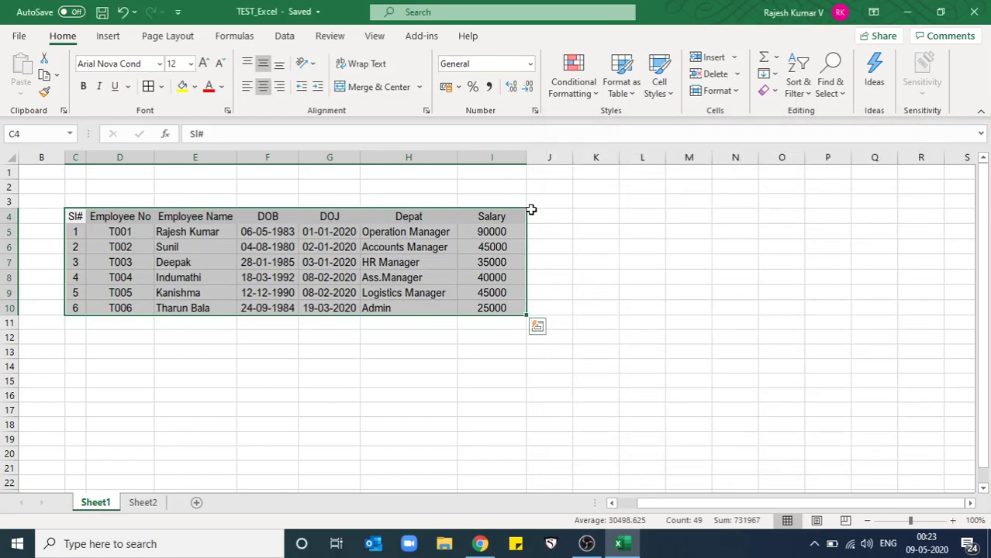
left_click_drag(515, 230, 508, 306)
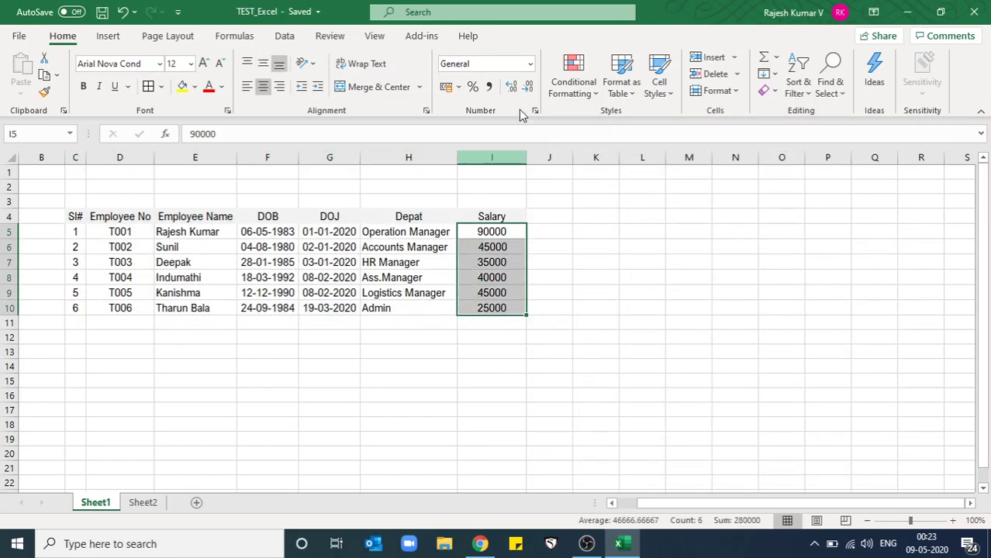
left_click(425, 294)
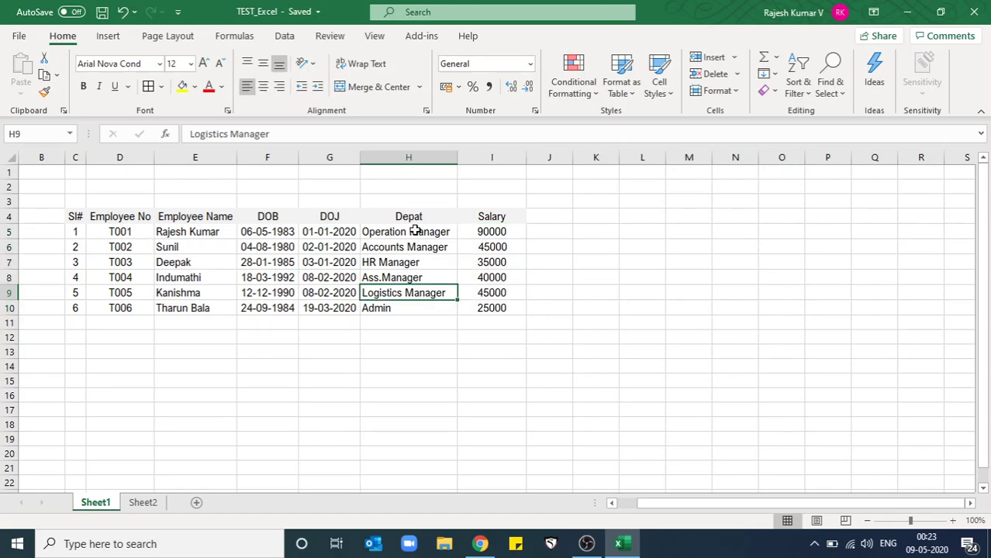
left_click_drag(495, 231, 501, 308)
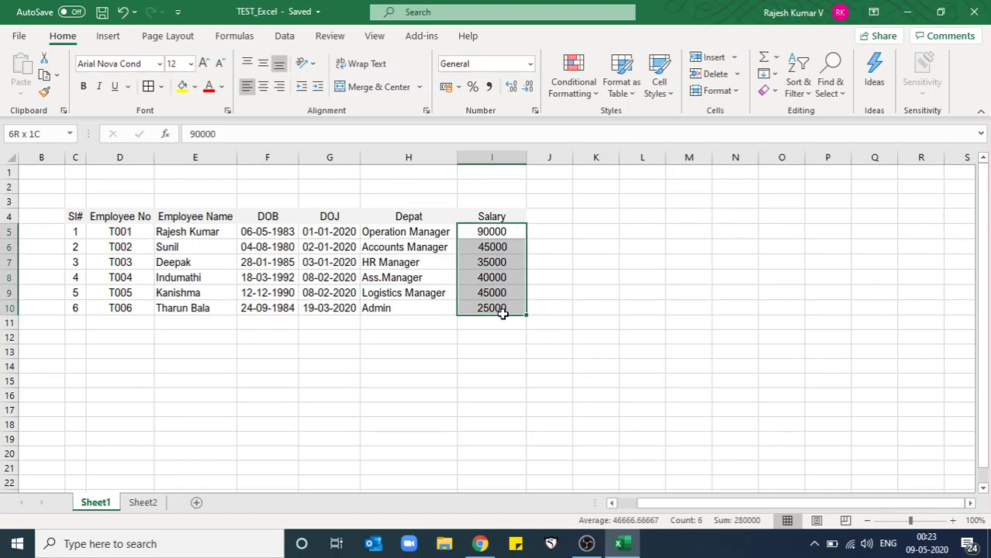
left_click(530, 65)
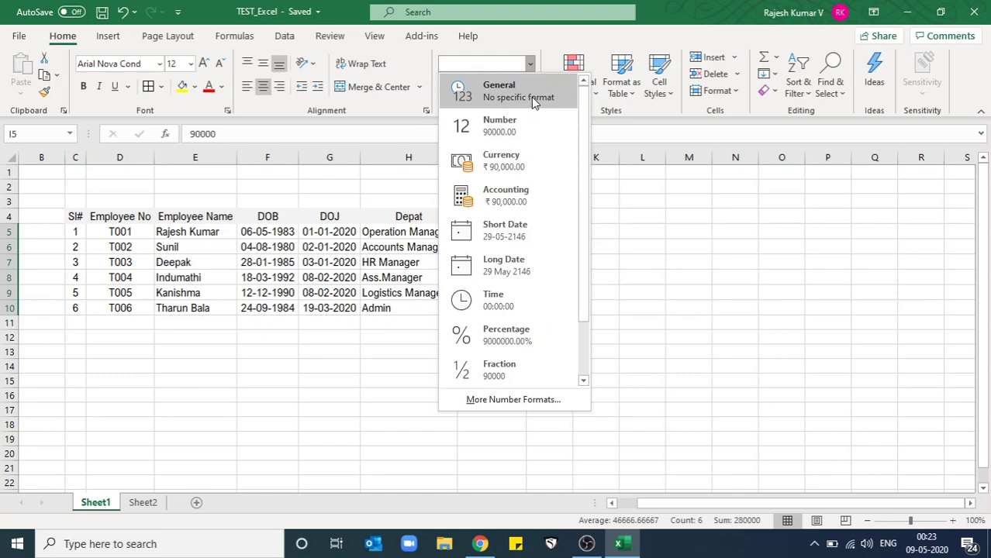
left_click(534, 103)
left_click(501, 247)
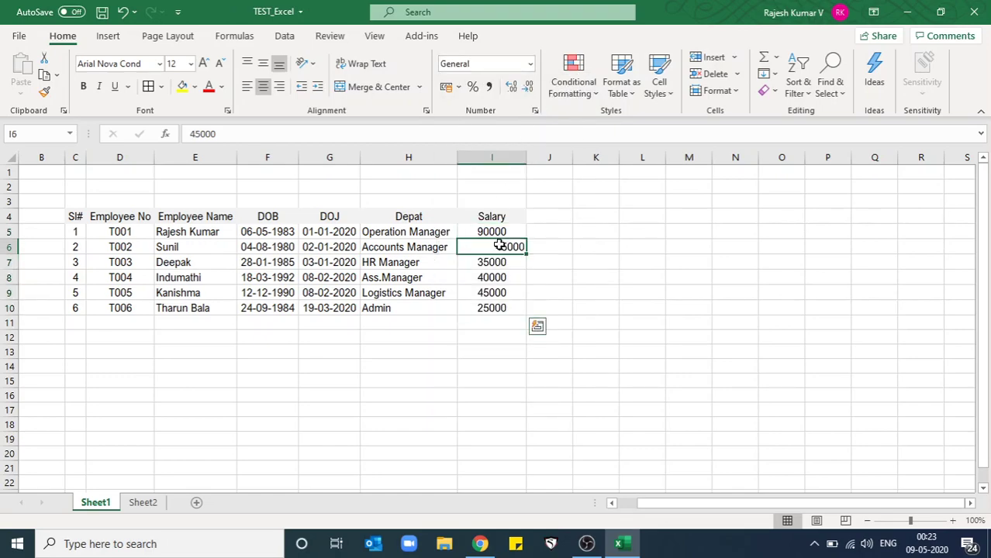
double_click(501, 247)
key("Delete")
key("Delete")
type("90")
key("Tab")
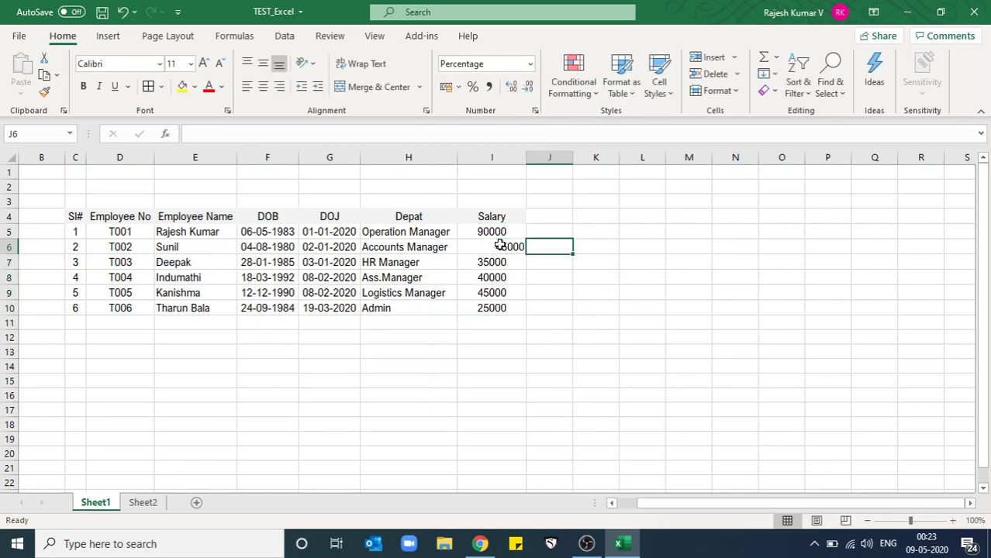
left_click(501, 247)
type("45000")
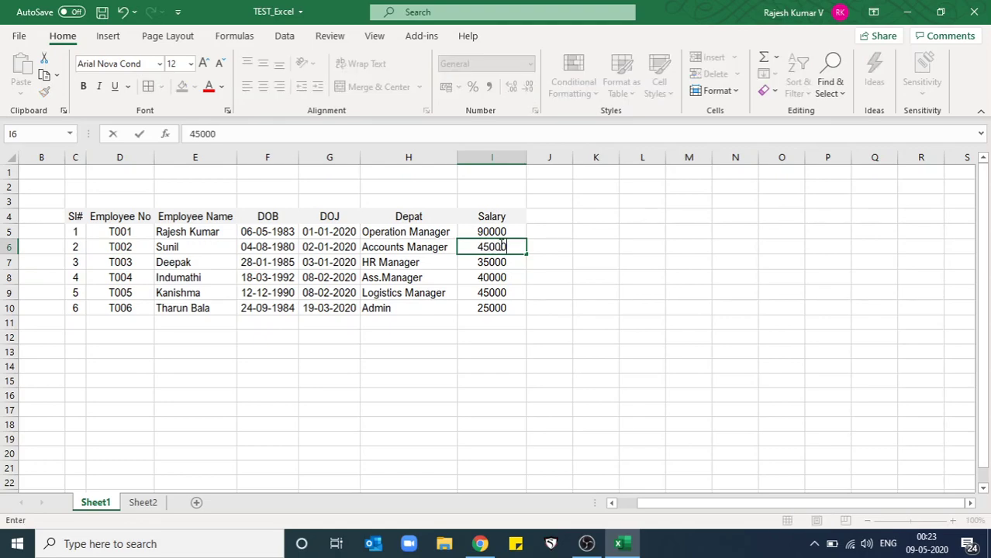
key("Return")
left_click(501, 246)
left_click_drag(482, 231, 491, 307)
Step: Format Salary cells I5:I10 as Number, then reselect them and switch to rupee Currency
left_click(530, 67)
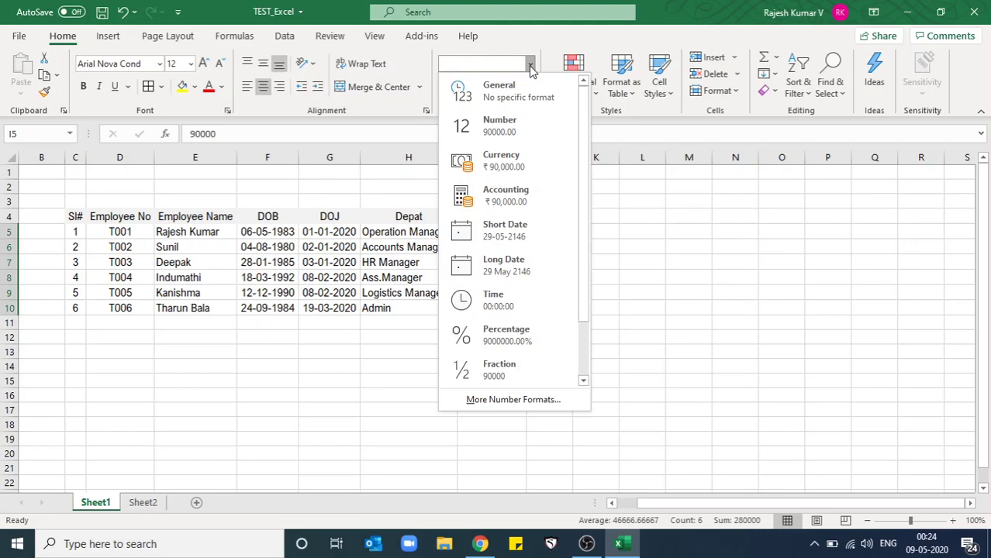
left_click(534, 127)
left_click(556, 288)
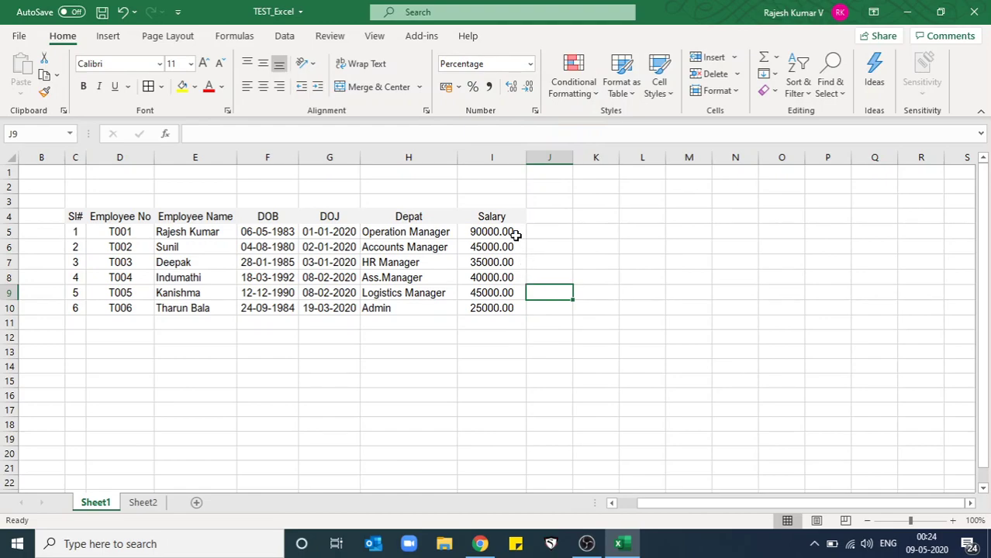
left_click_drag(505, 226, 507, 307)
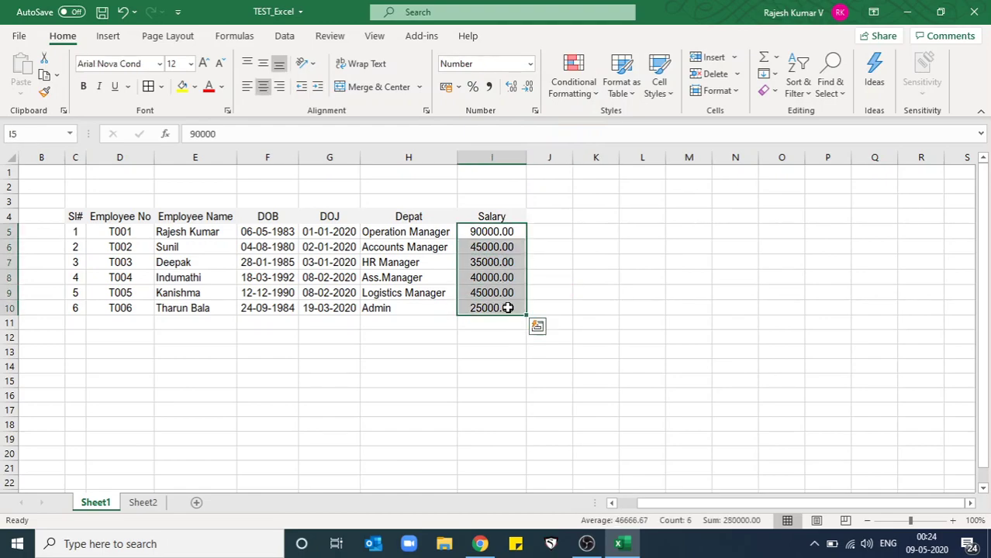
left_click(531, 64)
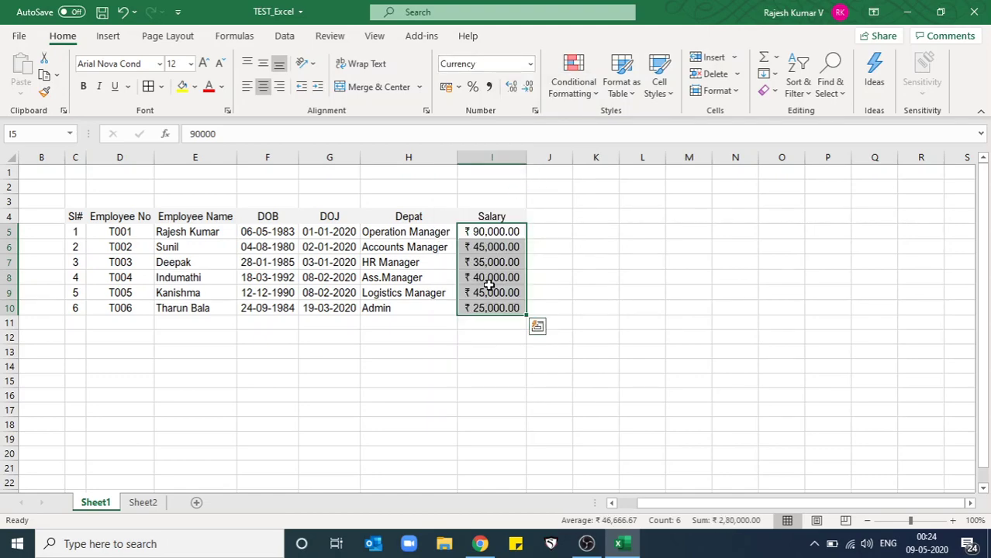
left_click(483, 231)
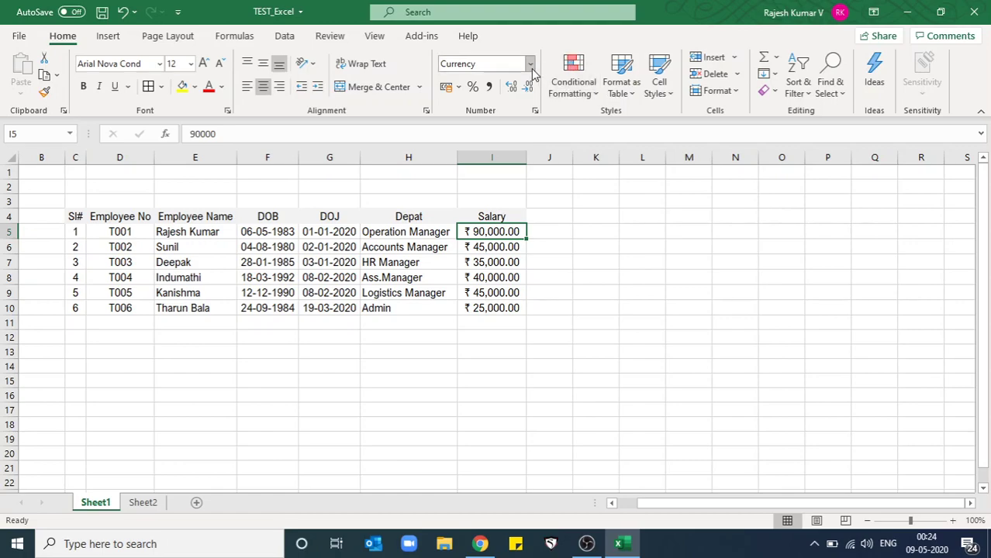
Step: Add and then remove decimal places on the I5 salary
left_click(515, 90)
left_click(515, 90)
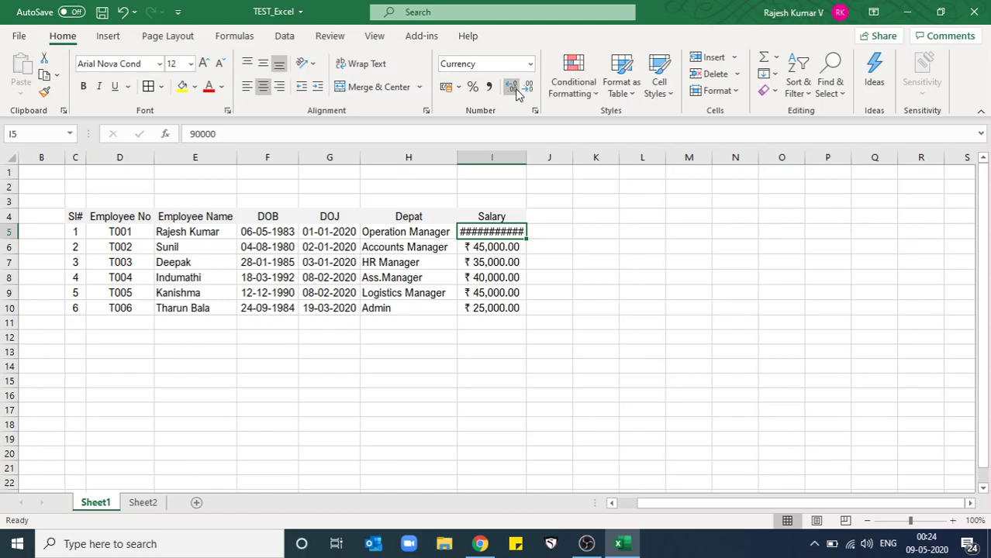
left_click(527, 90)
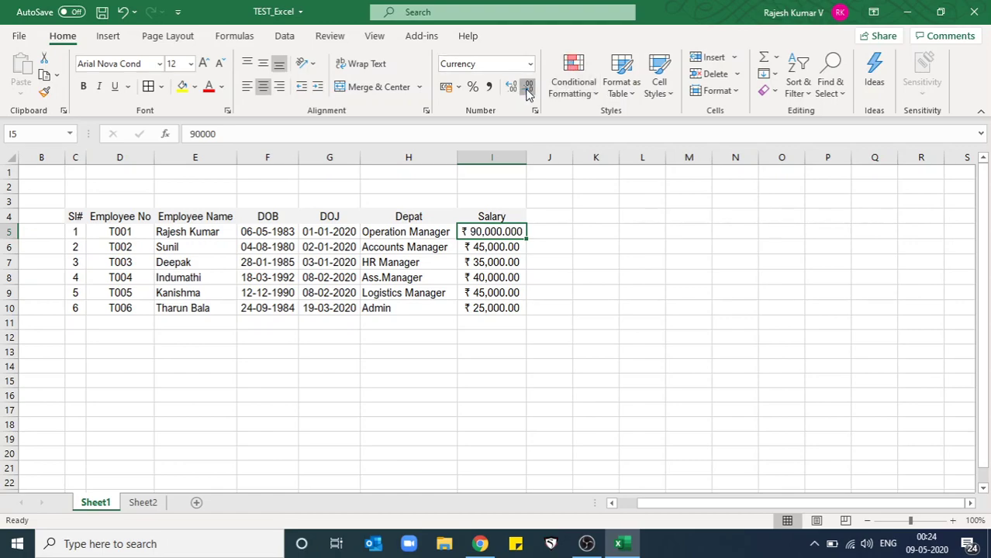
left_click(527, 90)
left_click(527, 90)
left_click(527, 90)
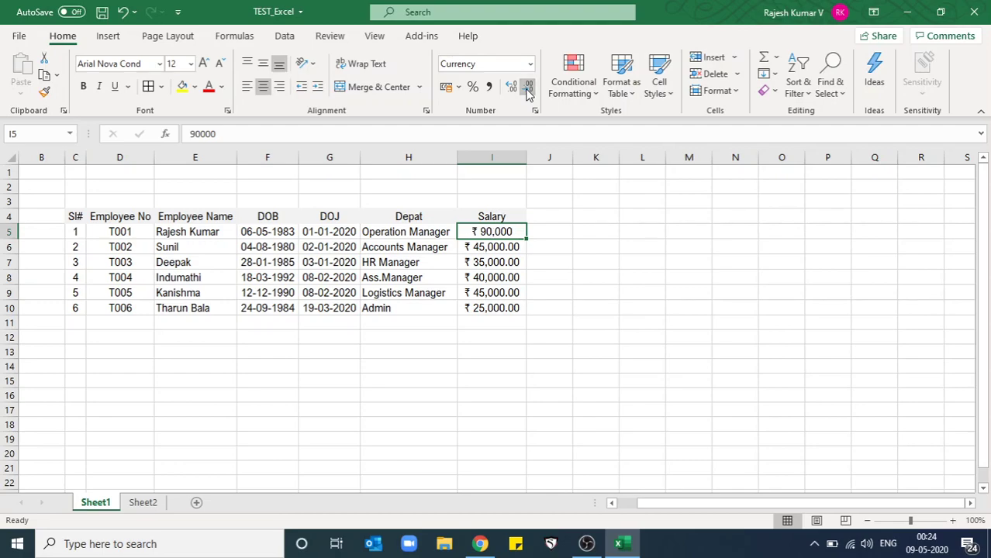
Step: Apply Comma Style to salaries I5:I10 so they read 90,000.00 without a symbol
left_click_drag(506, 231, 507, 306)
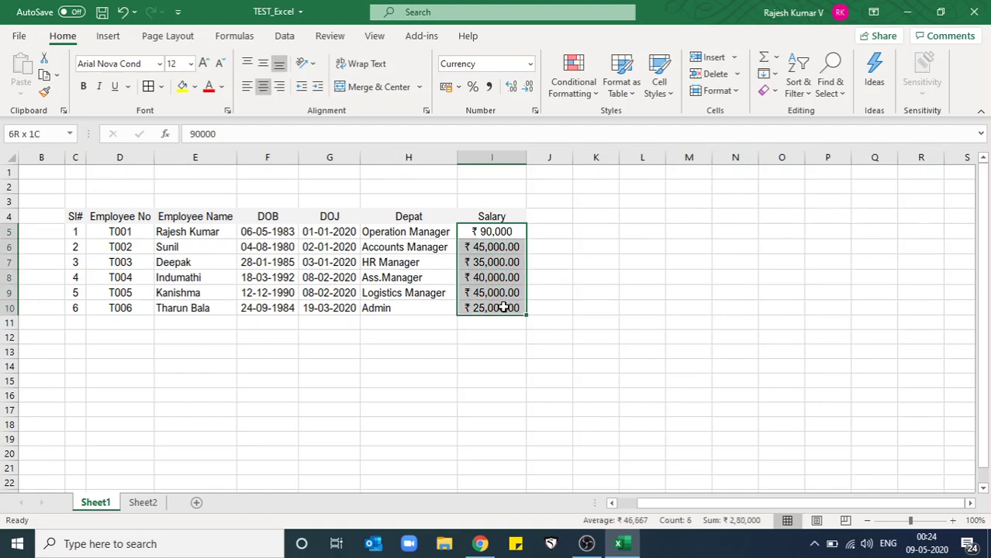
left_click(512, 90)
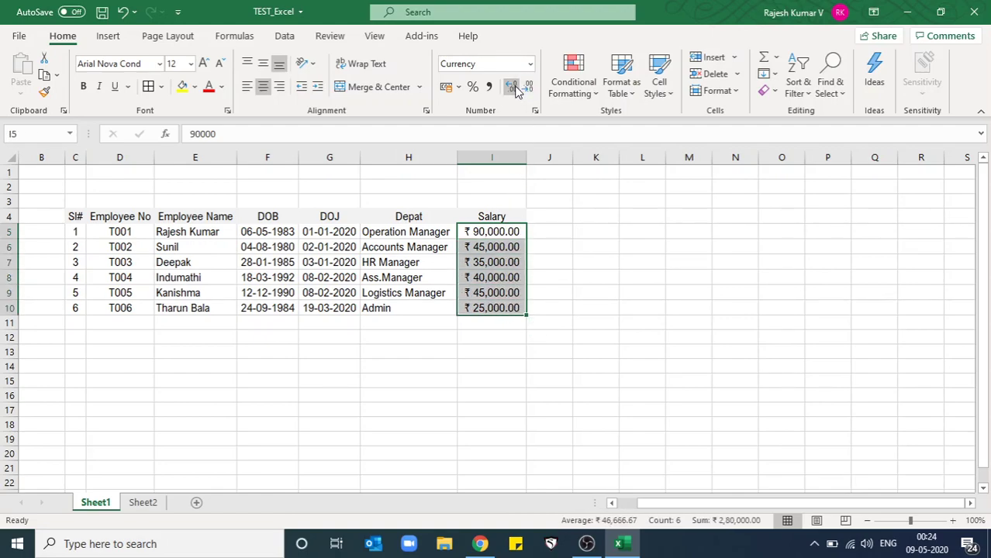
left_click(512, 90)
left_click(527, 90)
left_click(528, 90)
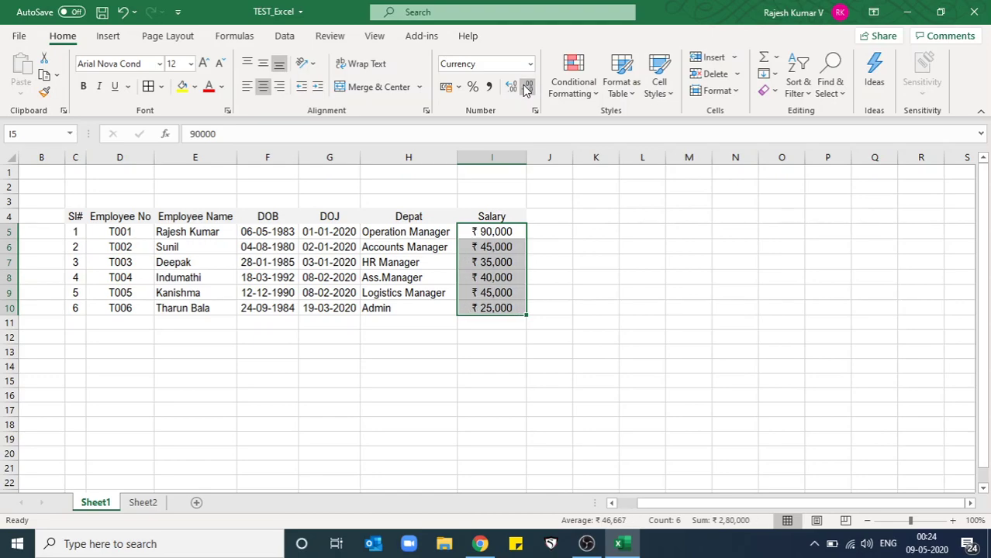
left_click(490, 88)
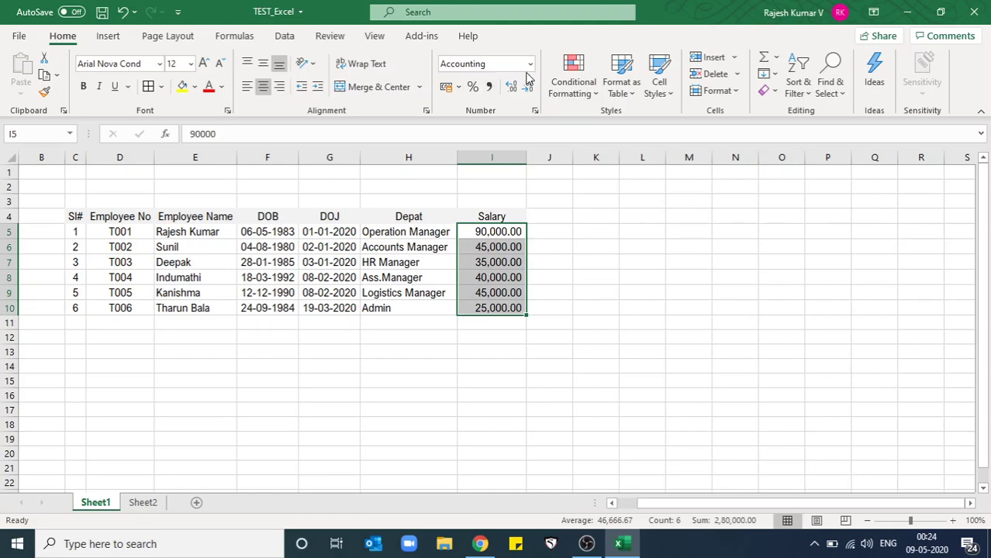
Step: Apply the ¥ Chinese accounting symbol to I5:I10, then switch it to ₹ English (India)
left_click(459, 87)
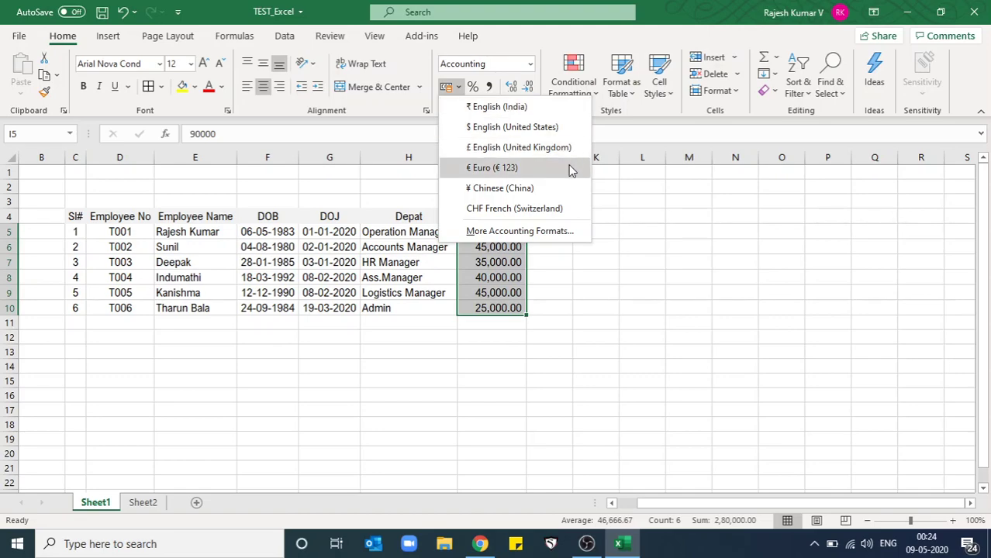
left_click(570, 192)
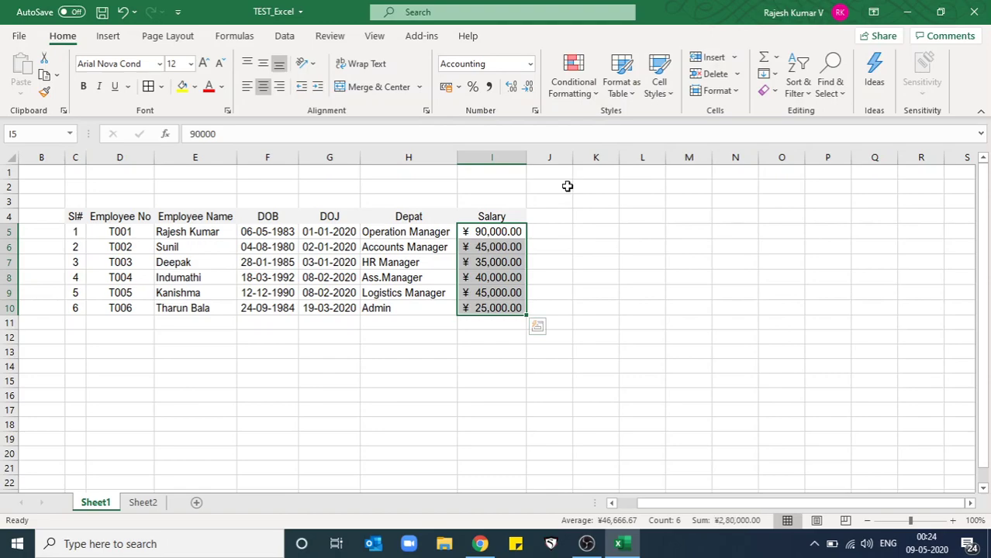
left_click(536, 246)
left_click_drag(508, 231, 512, 308)
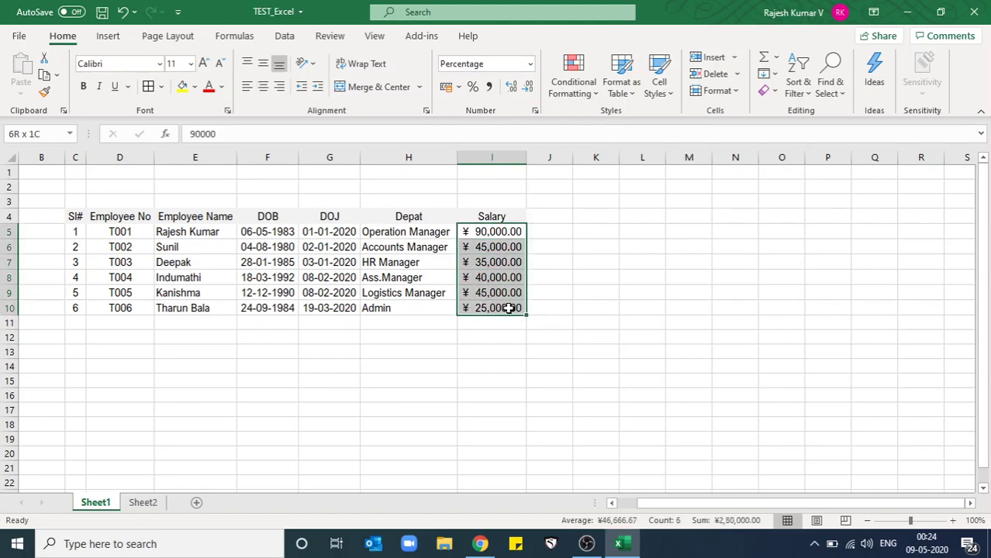
left_click(458, 86)
left_click(490, 110)
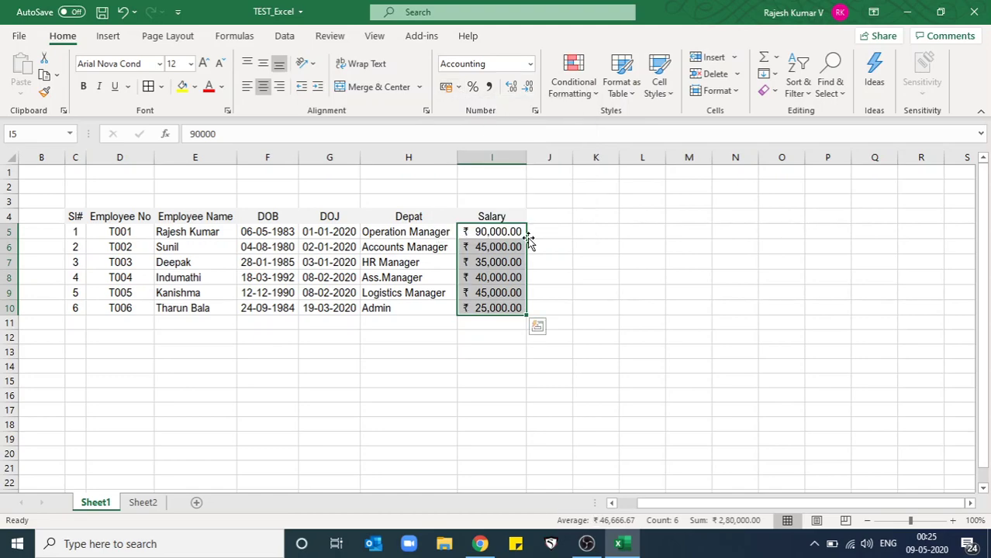
left_click(556, 262)
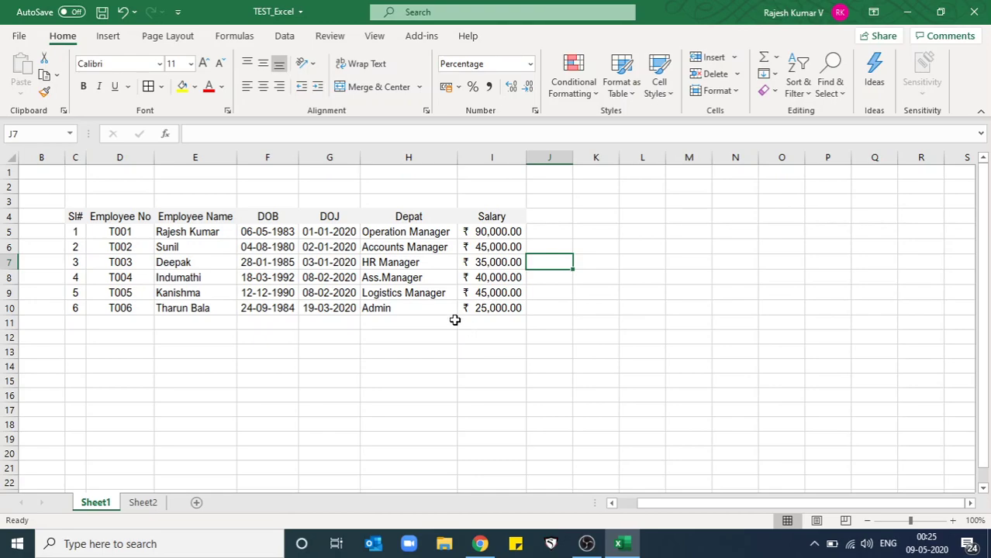
Step: Give DOB cells F5:F10 Short Date, then Long Date, e.g. 06 May 1983
left_click(531, 65)
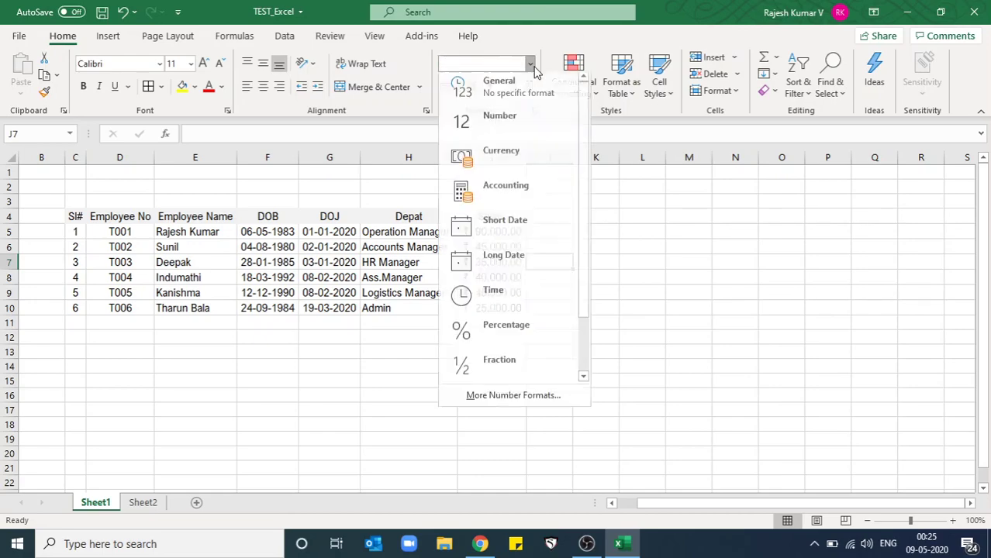
scroll(581, 121, "down", 1)
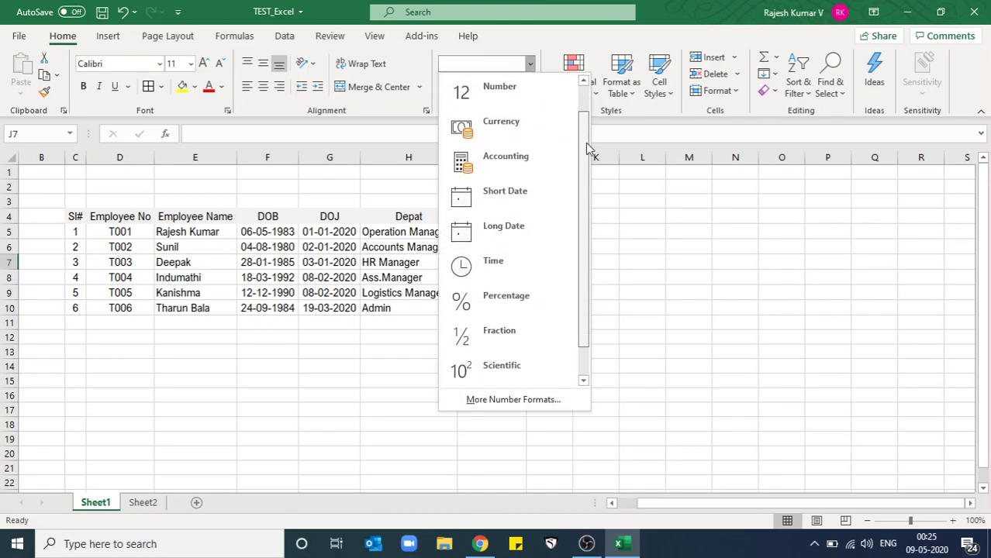
left_click(634, 179)
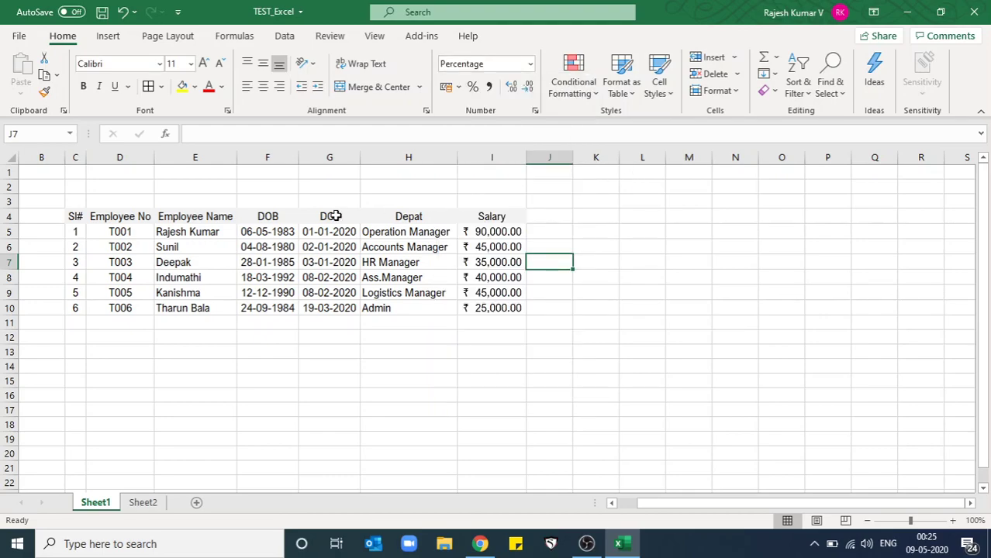
left_click_drag(264, 234, 279, 318)
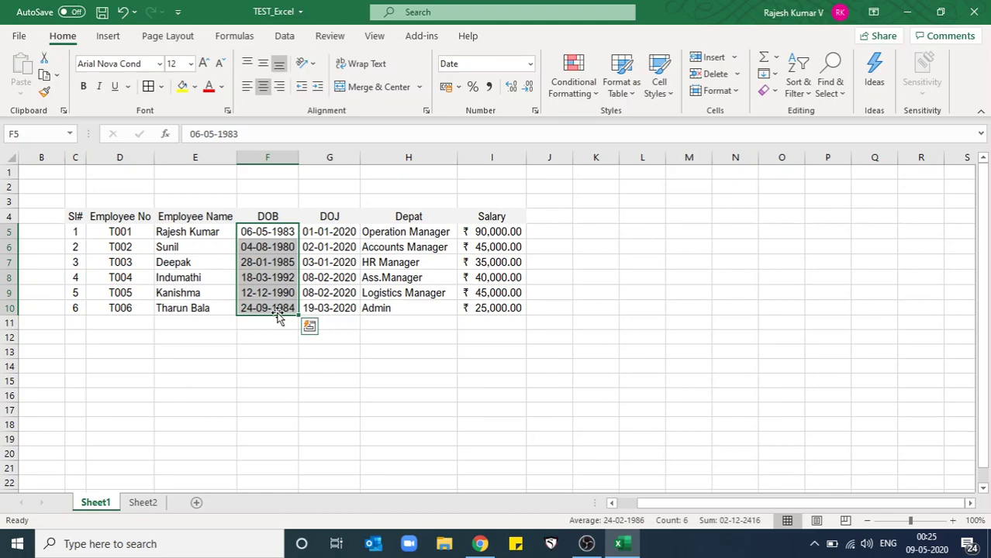
left_click(530, 65)
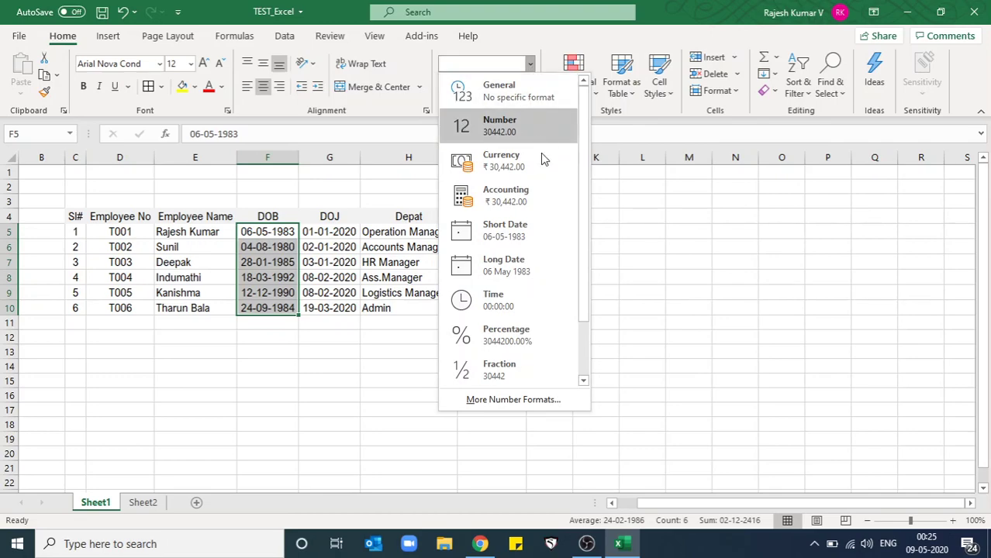
left_click(540, 236)
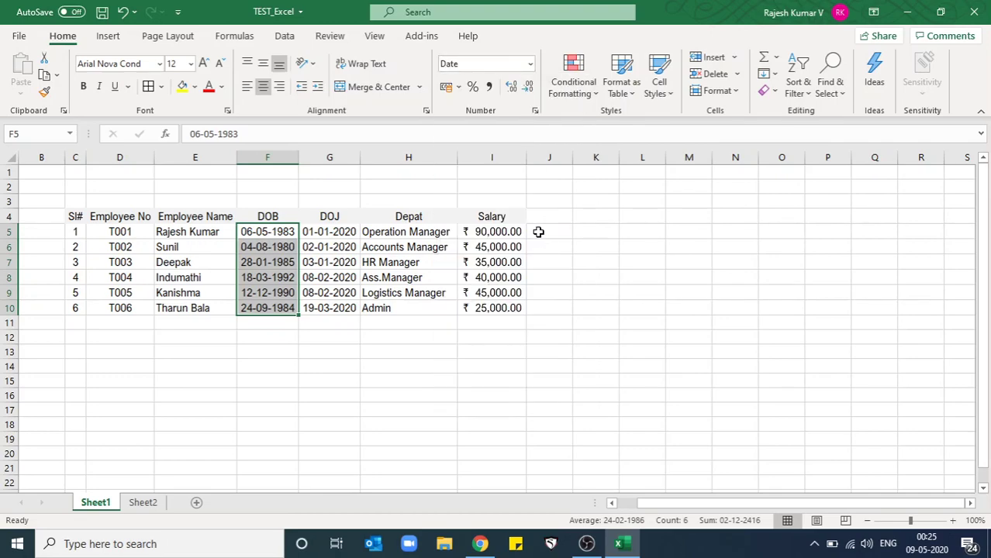
left_click(529, 67)
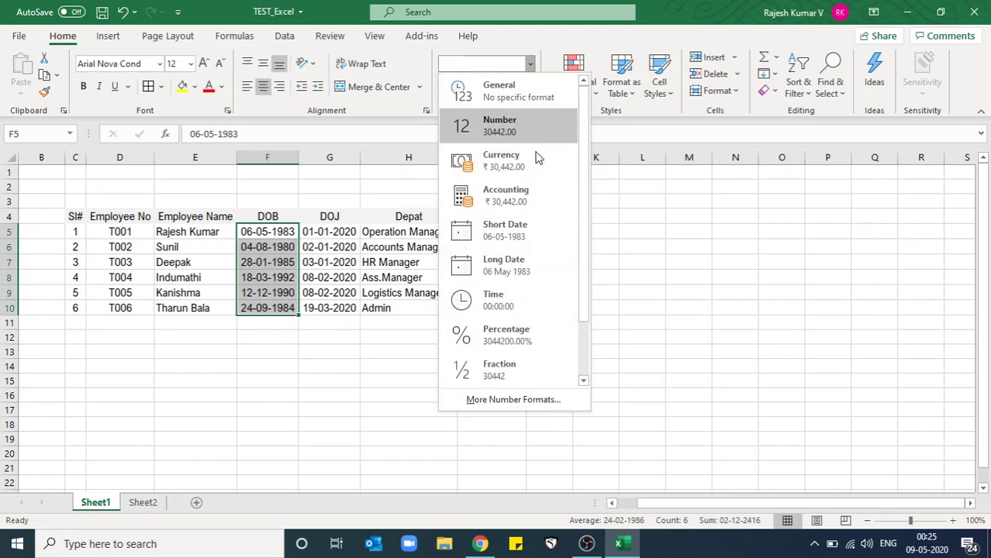
left_click(548, 262)
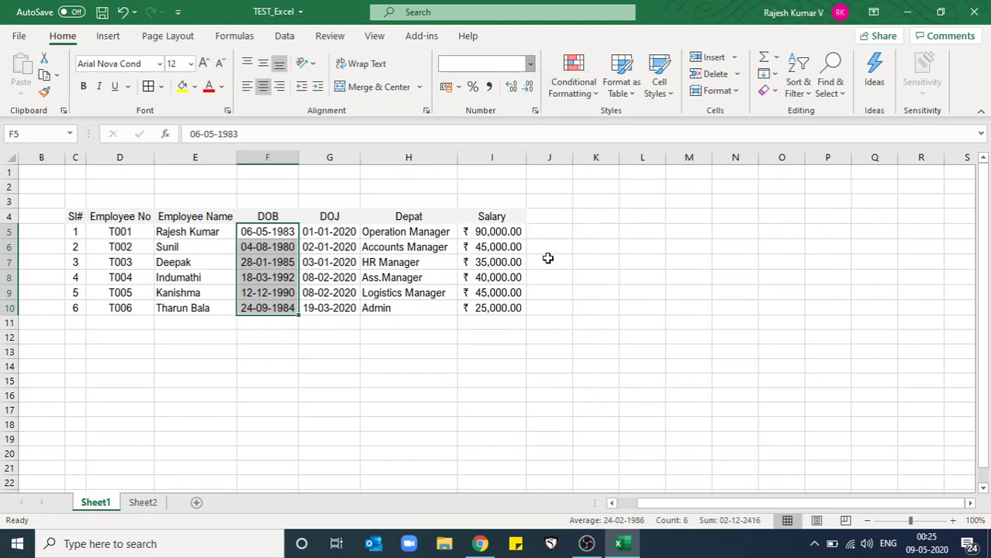
left_click(471, 291)
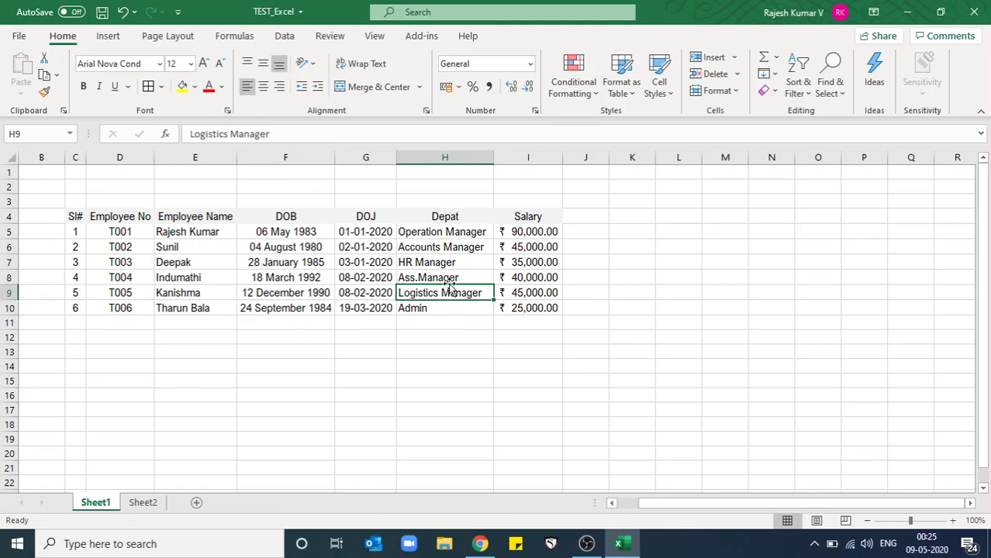
Step: Format the DOJ dates G5:G10 as Long Date
left_click_drag(283, 232, 321, 308)
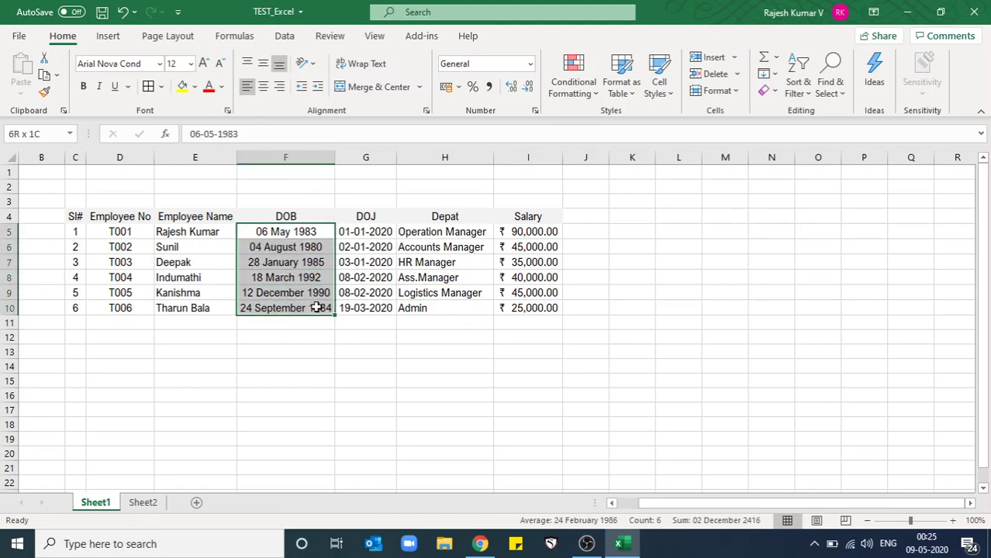
left_click_drag(387, 231, 383, 307)
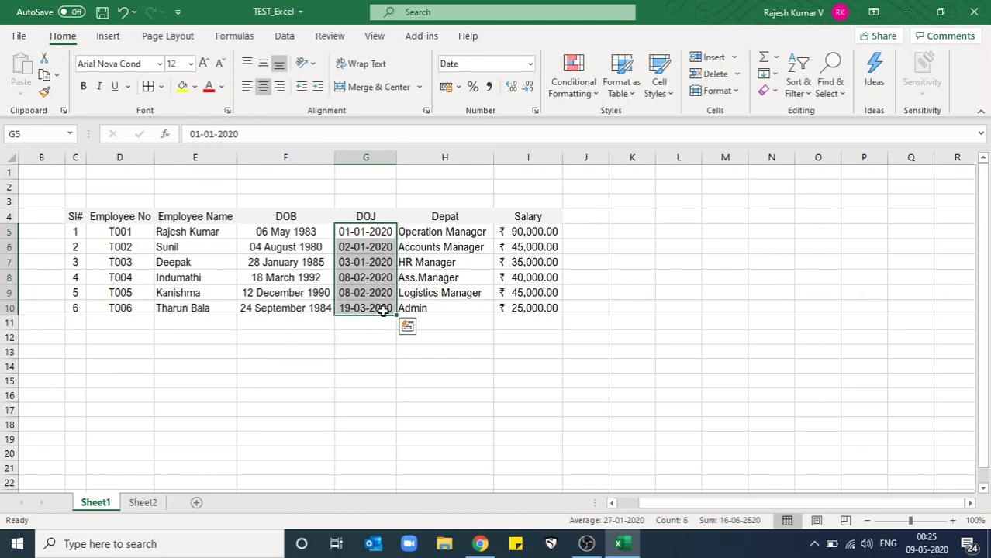
left_click(531, 65)
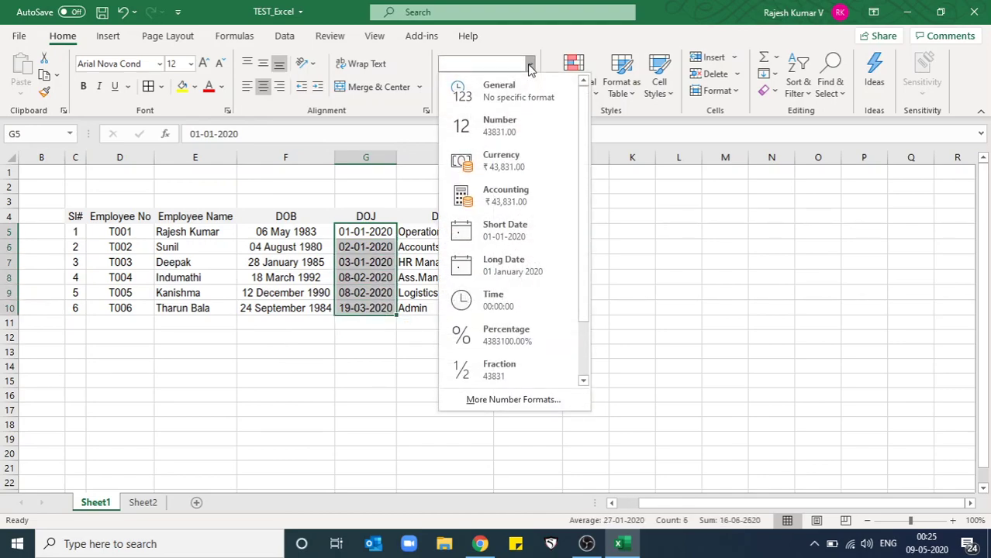
scroll(583, 171, "down", 1)
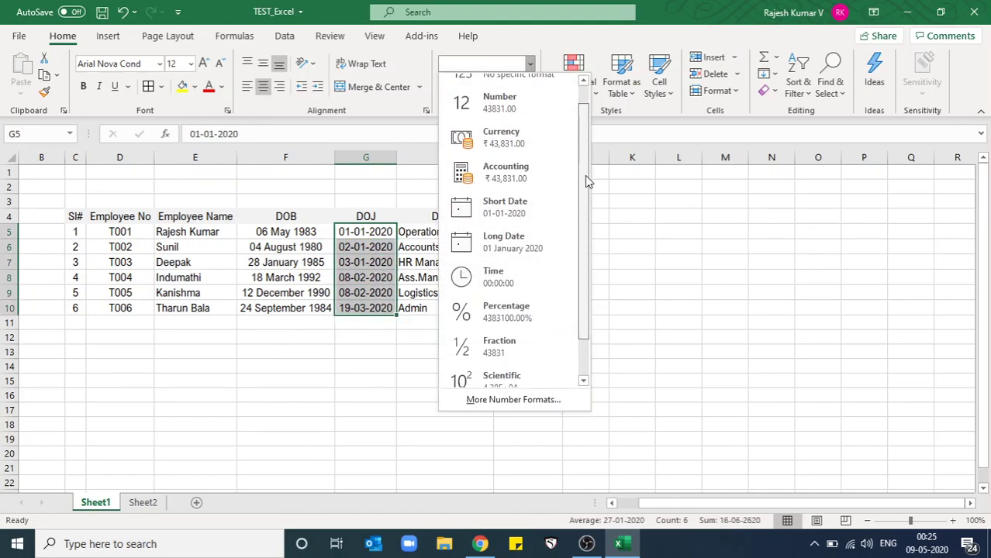
left_click(575, 241)
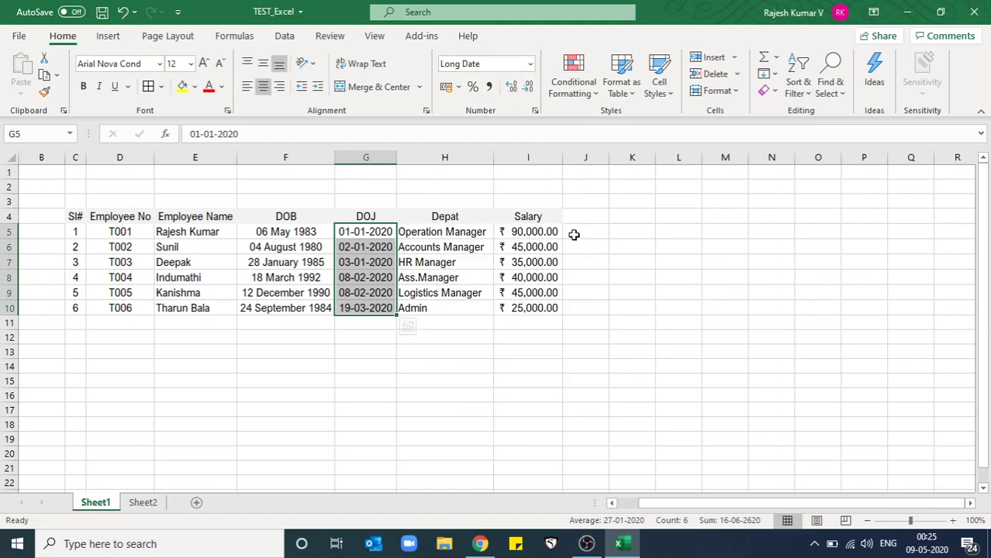
left_click(543, 263)
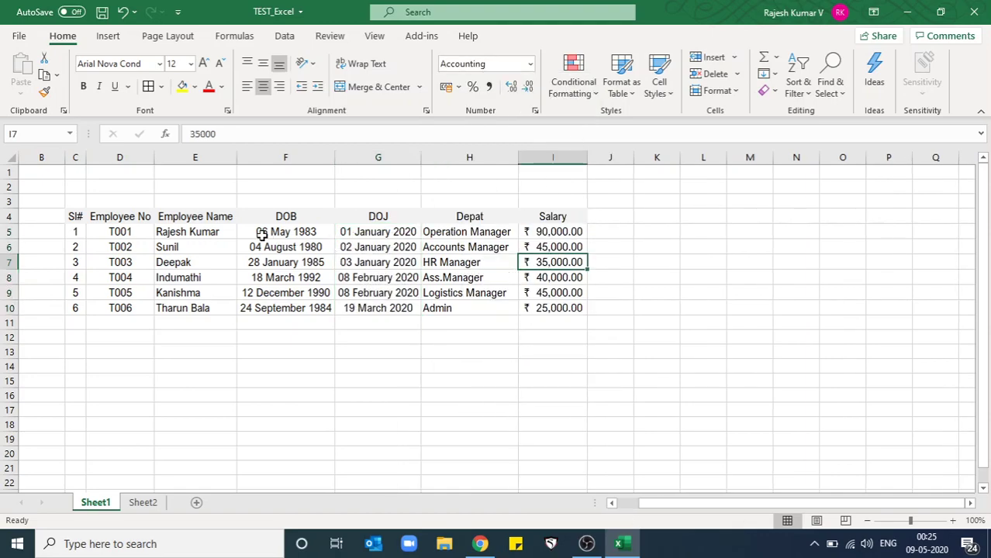
Step: Apply Short Date to both date columns F5:G10, e.g. 06-05-1983 and 01-01-2020
left_click_drag(261, 231, 376, 304)
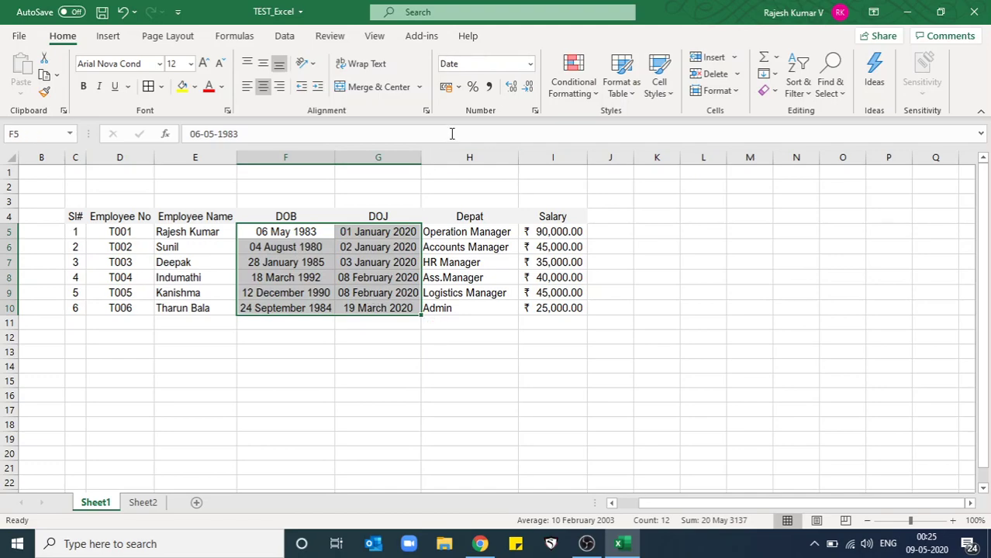
left_click(531, 63)
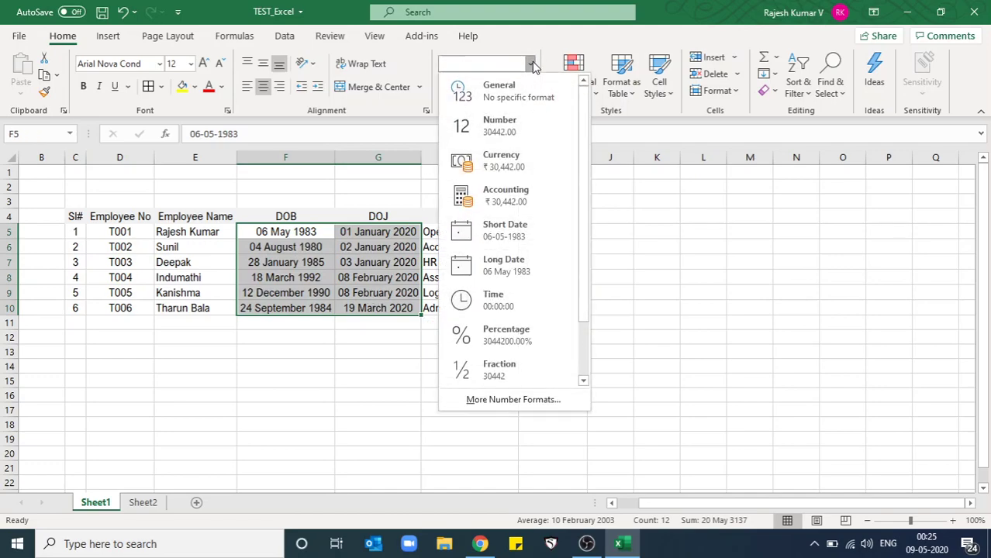
left_click(547, 226)
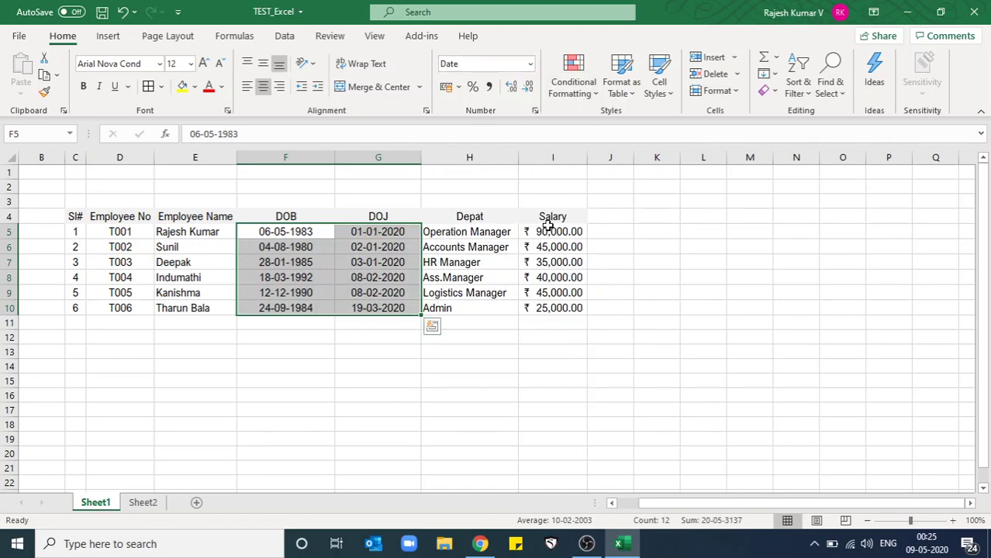
left_click(505, 292)
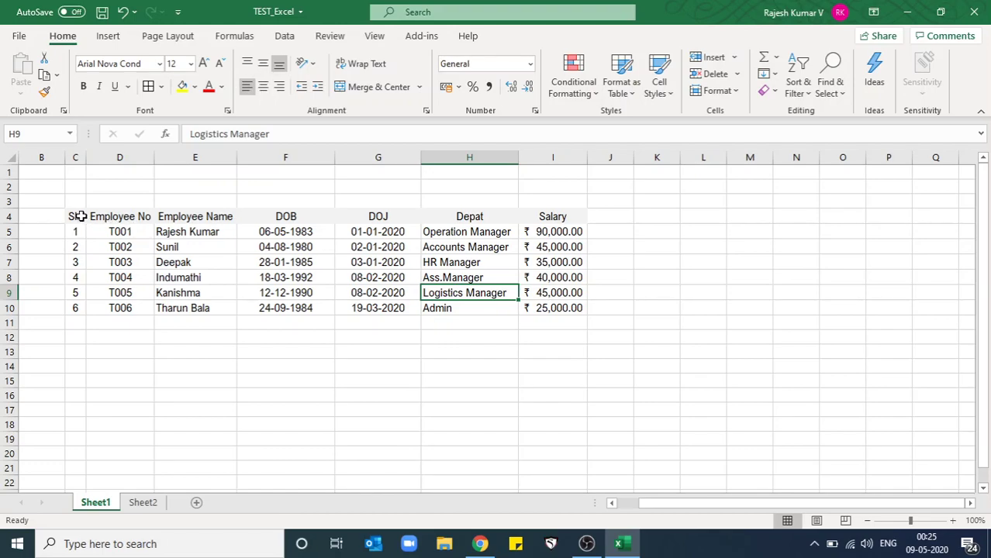
Step: Apply All Borders to every cell of the employee table C4:I10
left_click_drag(75, 216, 549, 309)
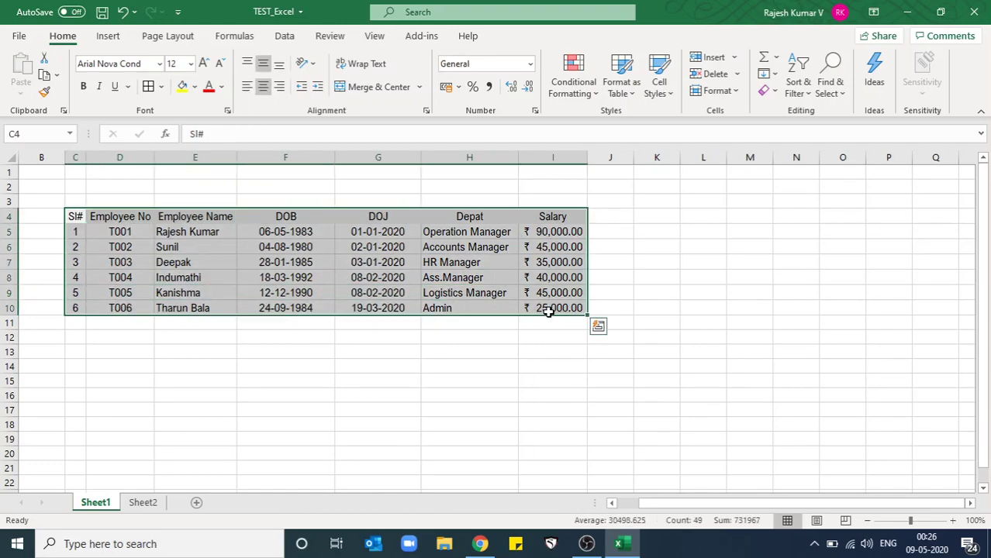
left_click(148, 86)
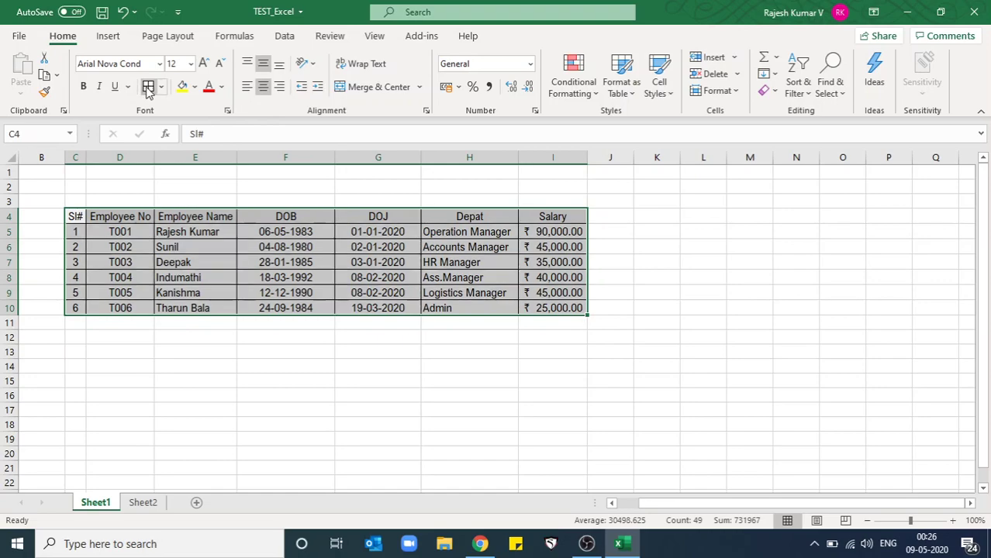
left_click(426, 220)
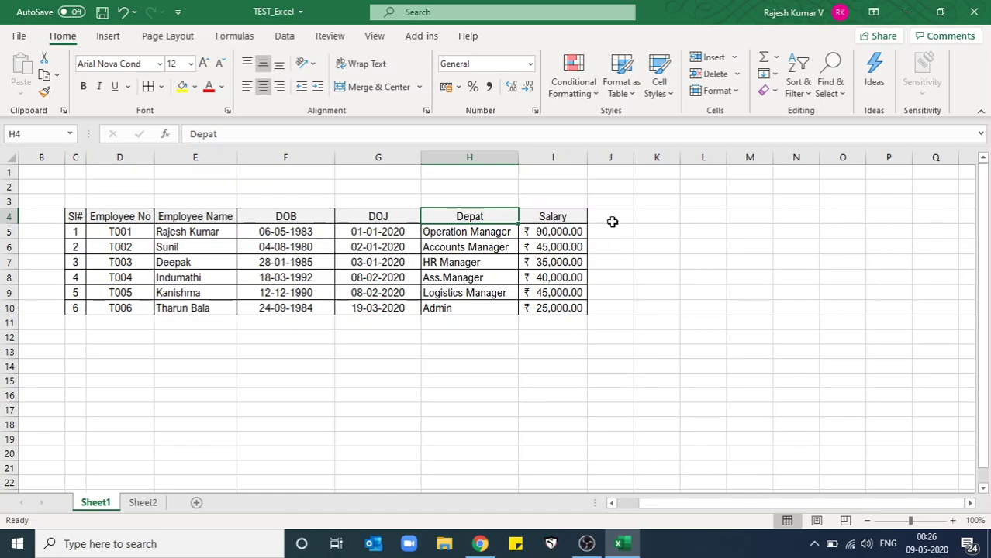
Step: Change header I4 to Salary-2019 and autofit column I's width
left_click(530, 65)
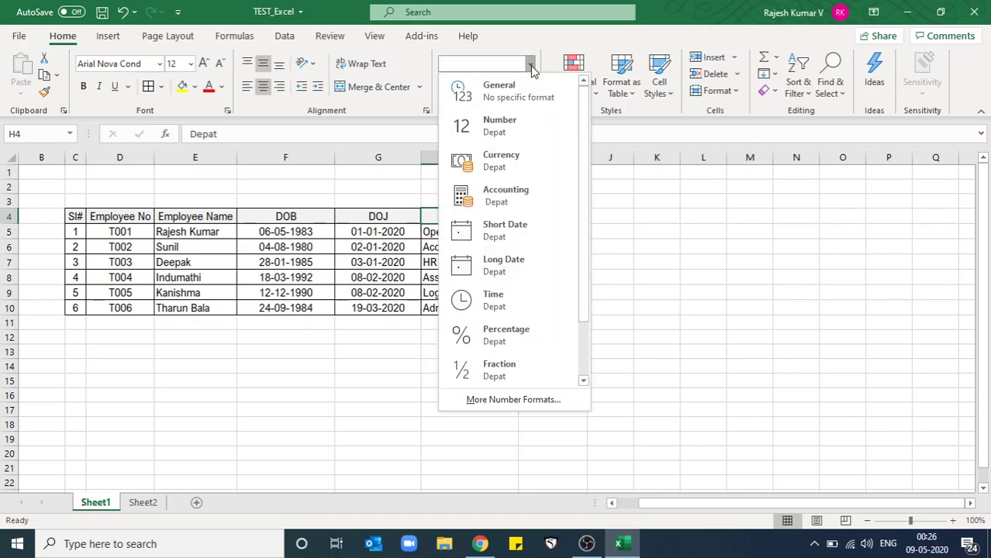
left_click_drag(583, 165, 599, 290)
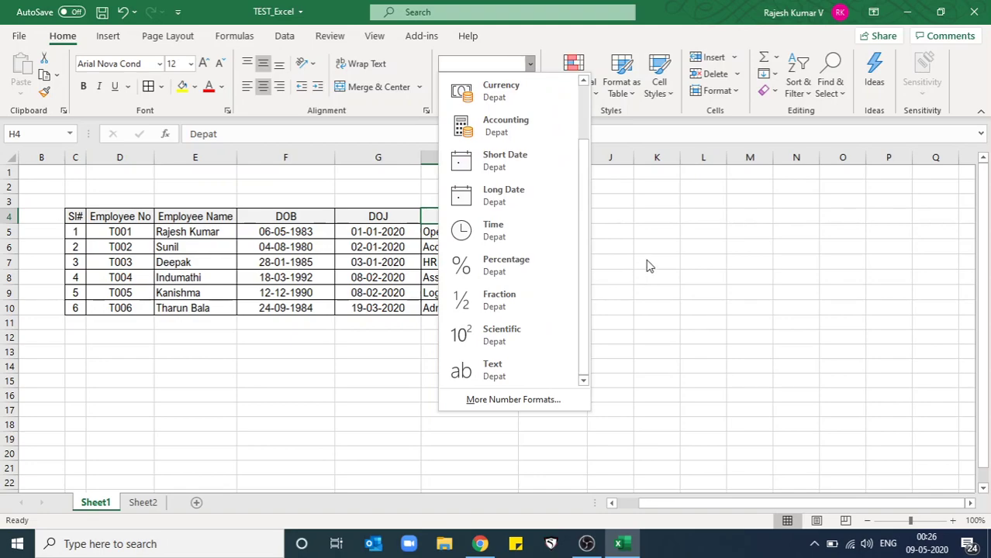
key("Escape")
key("Right")
key("Right")
key("Left")
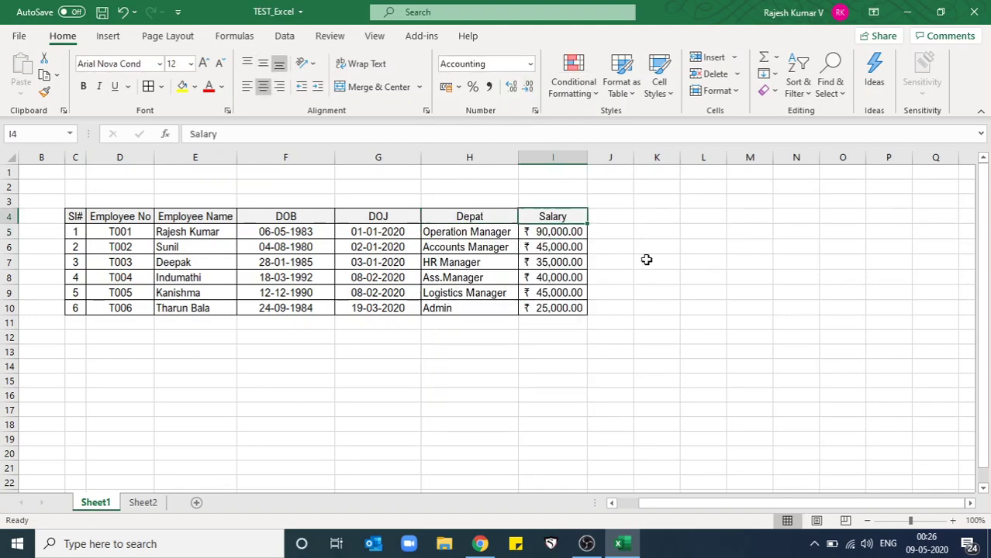
key("Right")
key("Left")
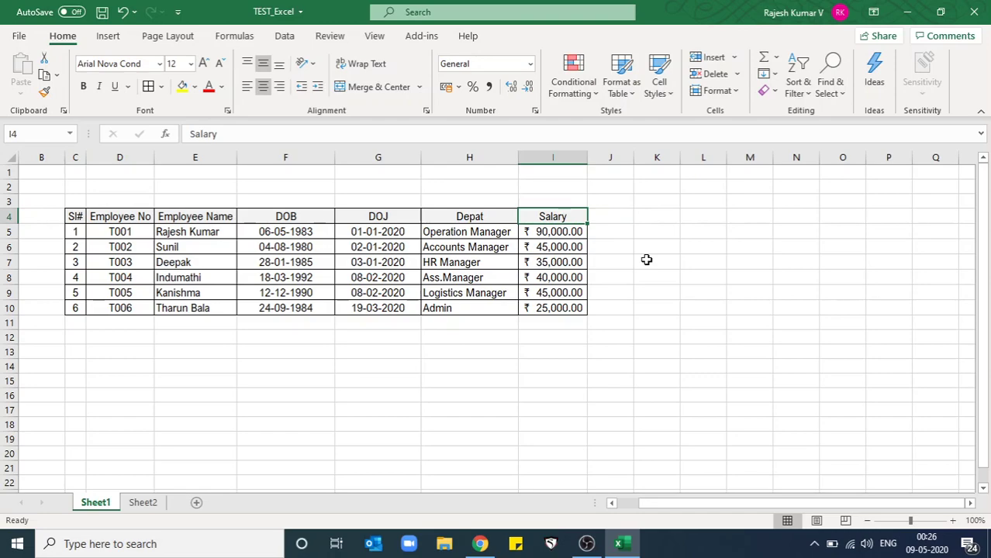
key("F2")
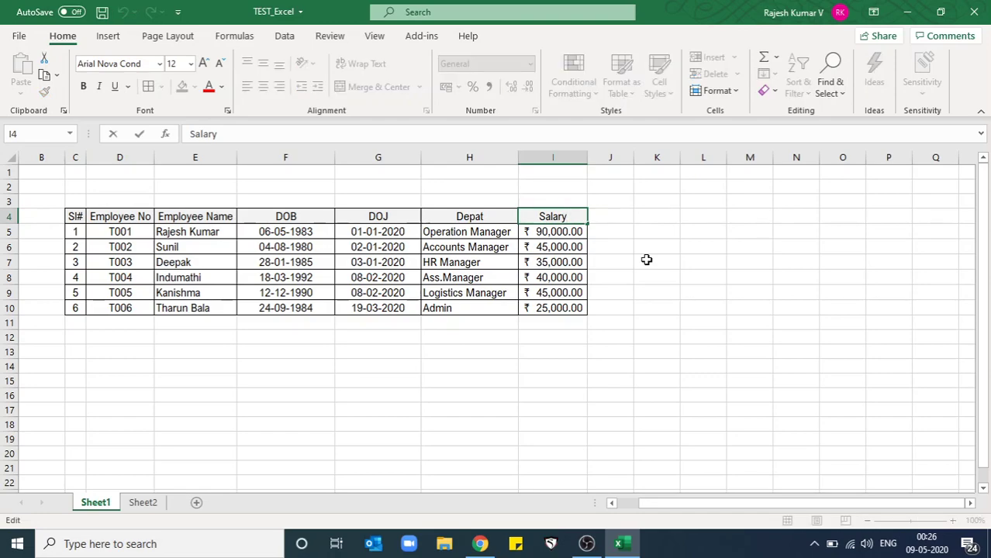
type("-2019")
key("Tab")
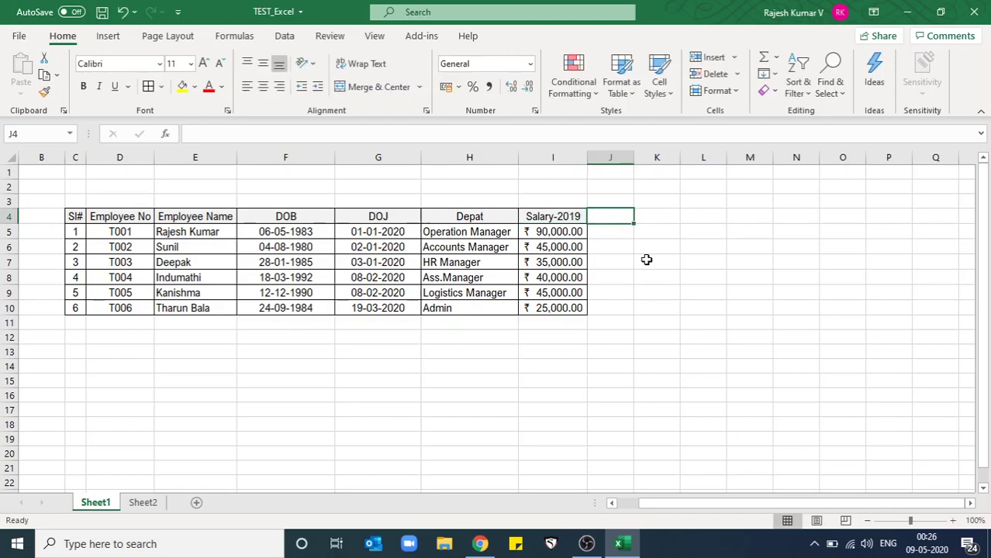
double_click(587, 157)
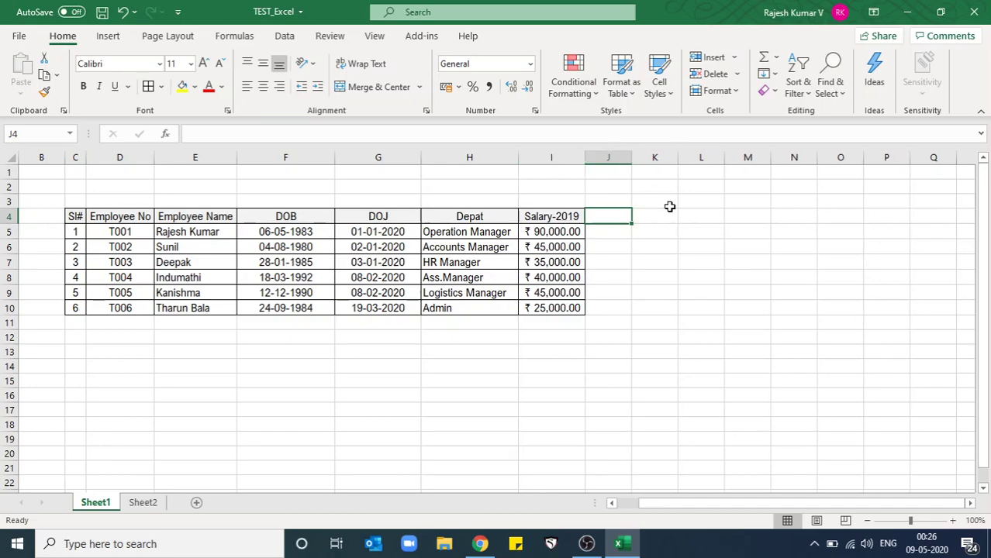
key("Down")
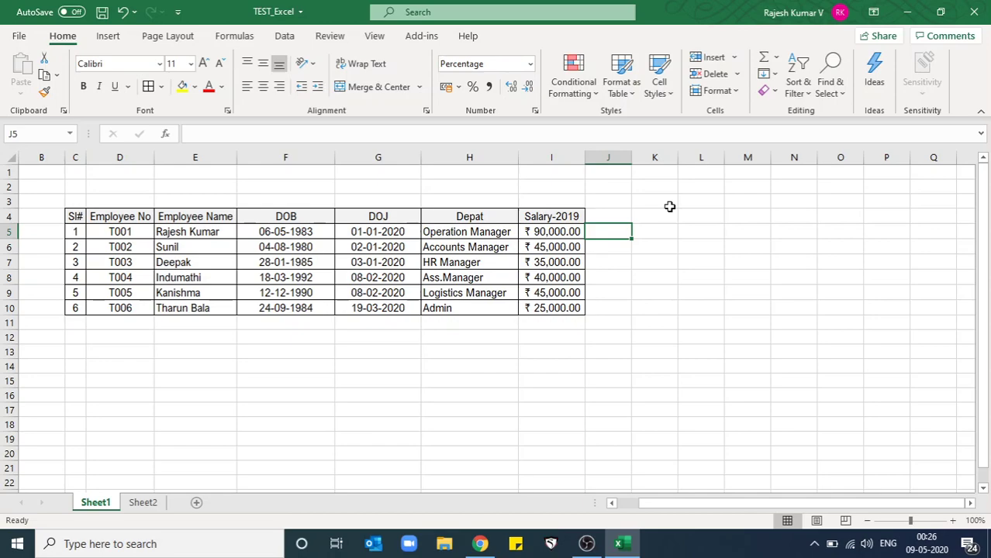
Step: Enter a trial 10 in J5, then clear it and delete column J to reset formatting
type("1")
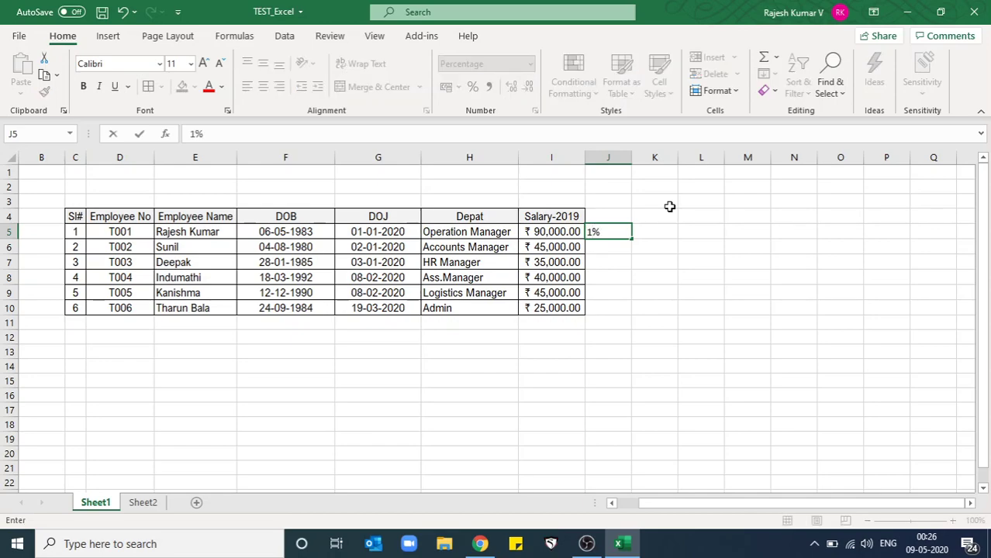
type("0")
key("Return")
key("Up")
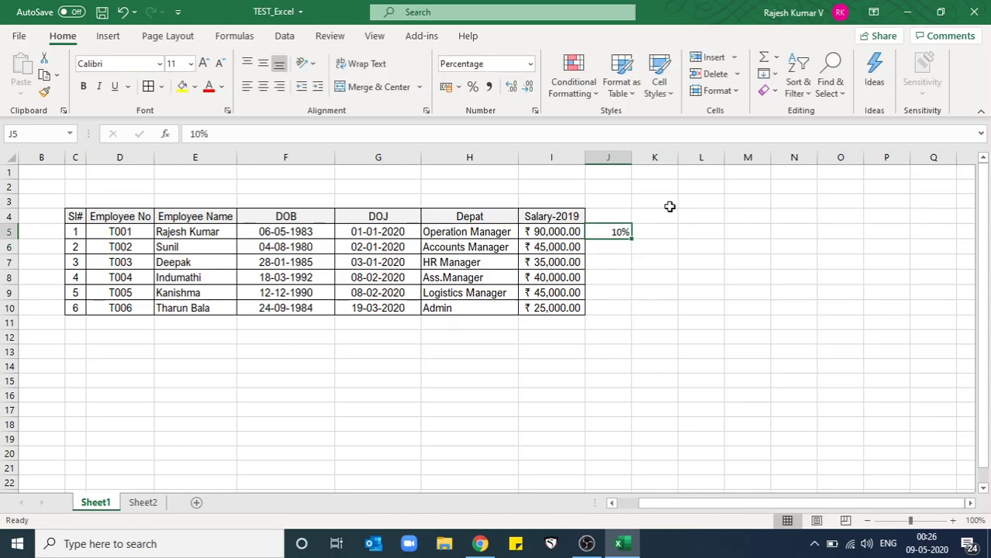
key("Delete")
key("ctrl+minus")
key("Escape")
key("ctrl+space")
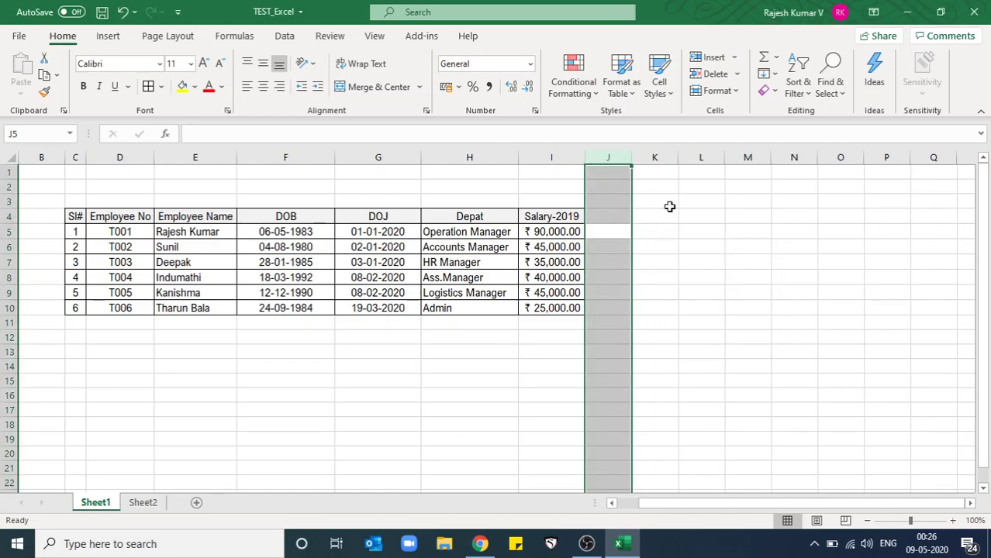
key("ctrl+minus")
Step: Enter 12%, 15%, 20%, 10%, 16% and 20% down J5:J10
type("12")
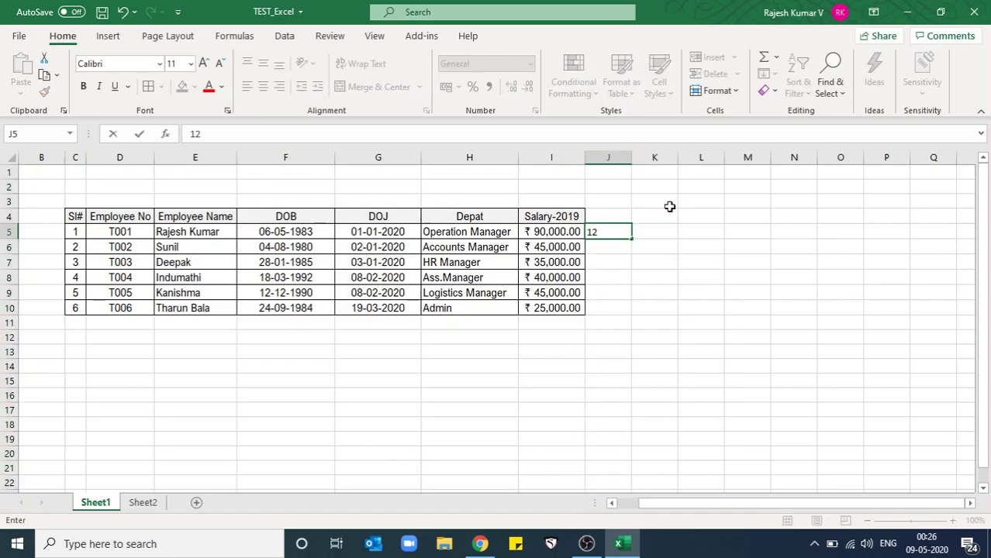
type("%")
key("Return")
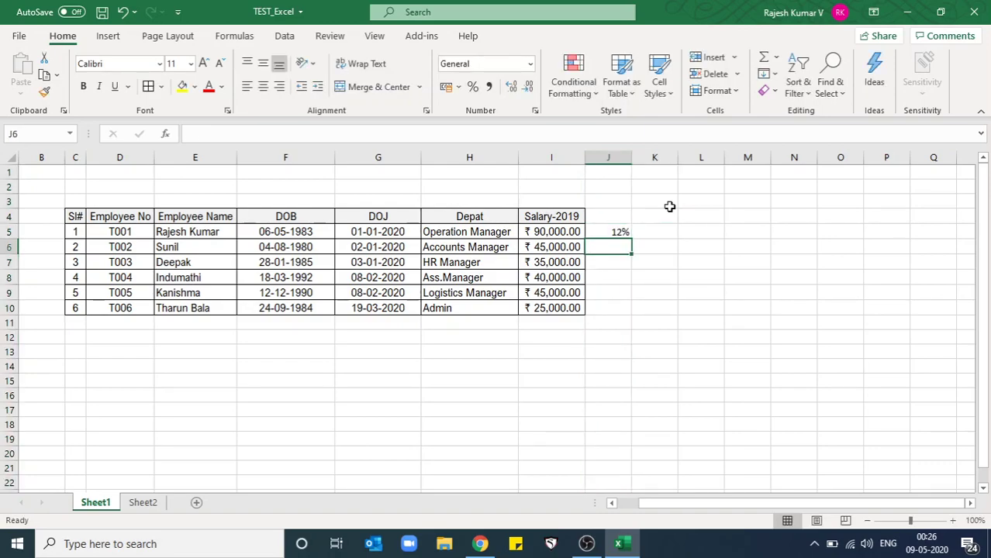
type("15%")
key("Return")
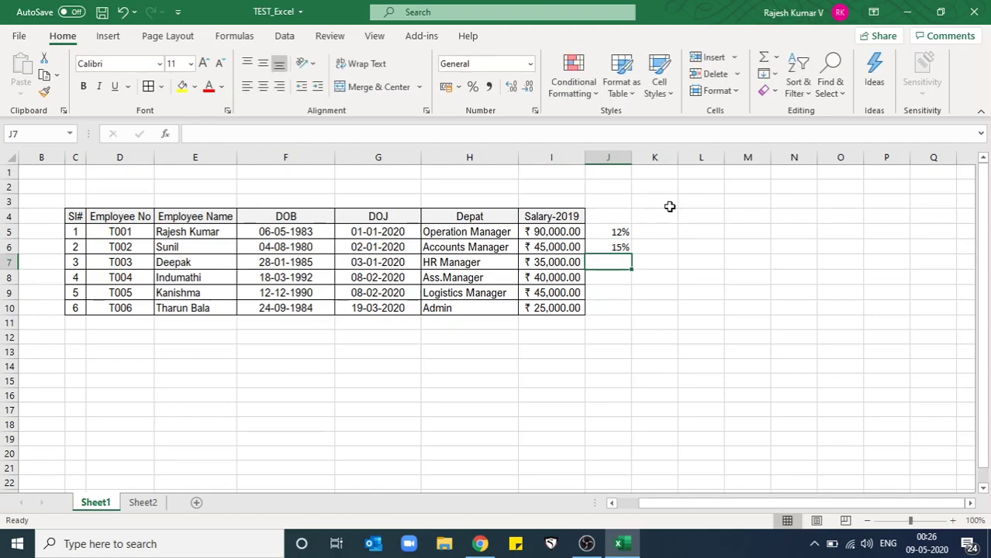
type("20%")
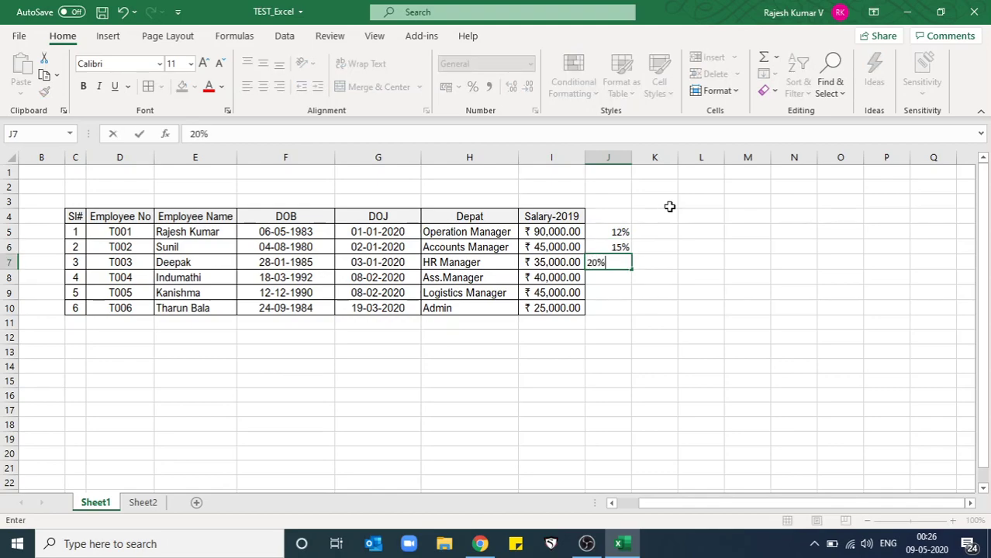
key("Return")
type("10%")
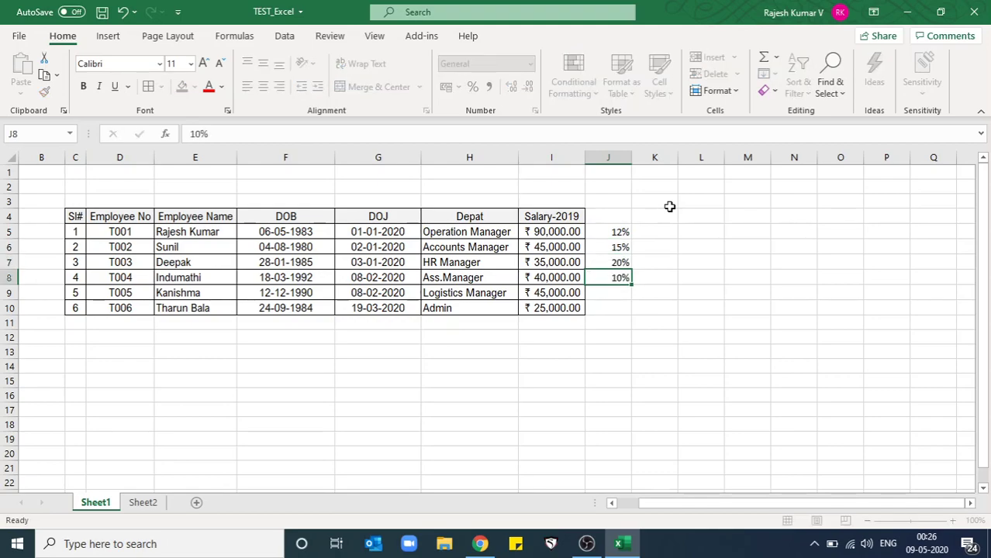
key("Return")
type("16")
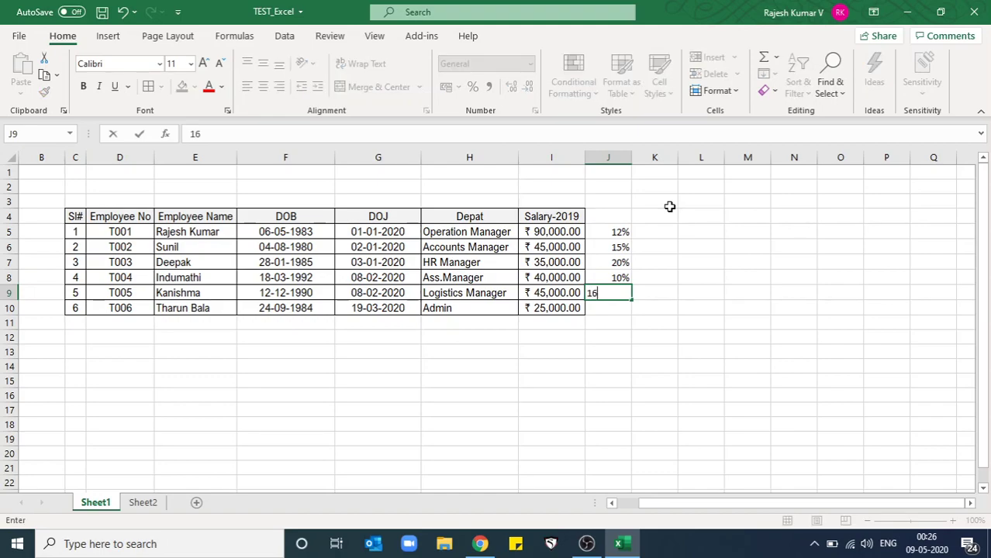
type("%")
key("Return")
key("Up")
key("Up")
key("Up")
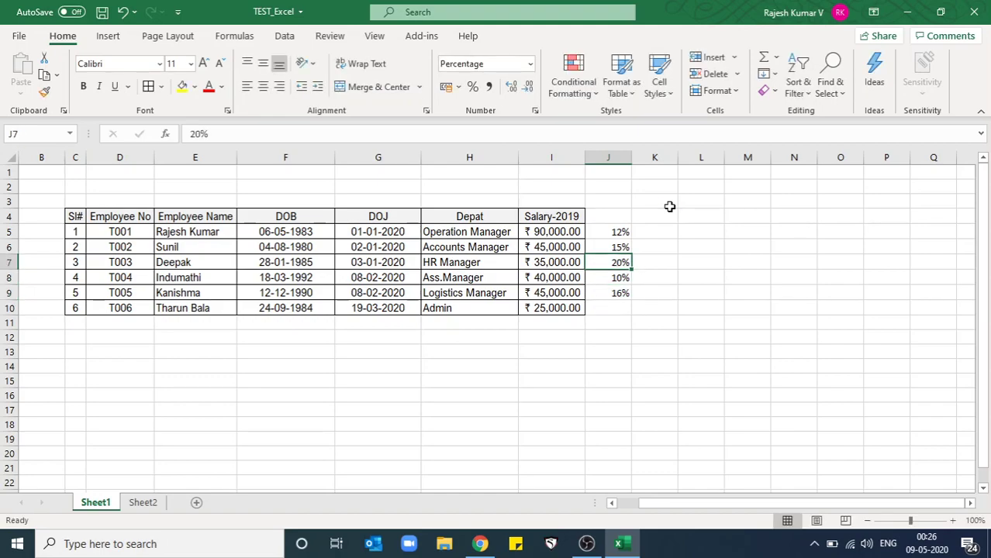
key("ctrl+c")
key("Down")
key("Down")
key("Down")
key("Return")
Step: Give column J the header % in J4
key("Up")
key("Up")
key("Up")
key("Up")
key("Up")
key("Up")
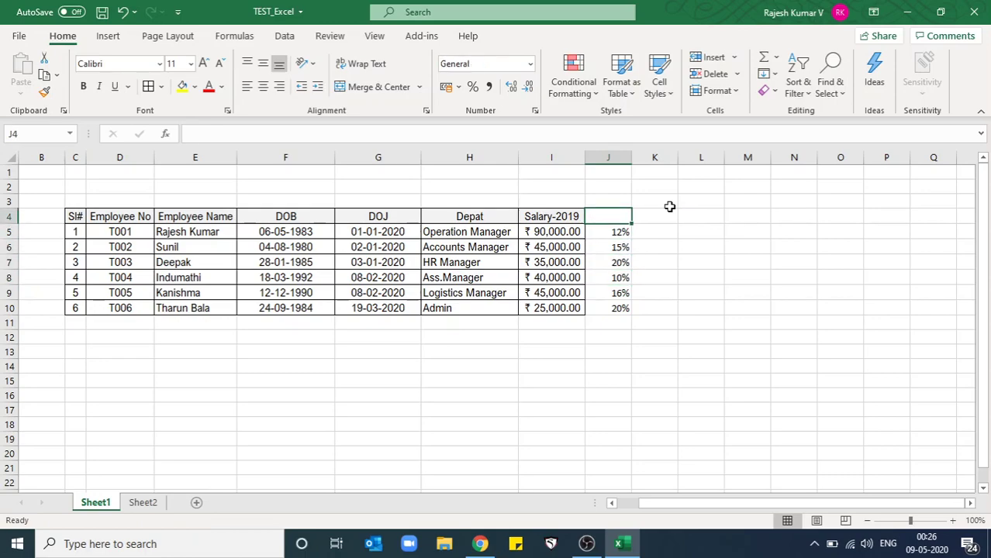
type("% Of")
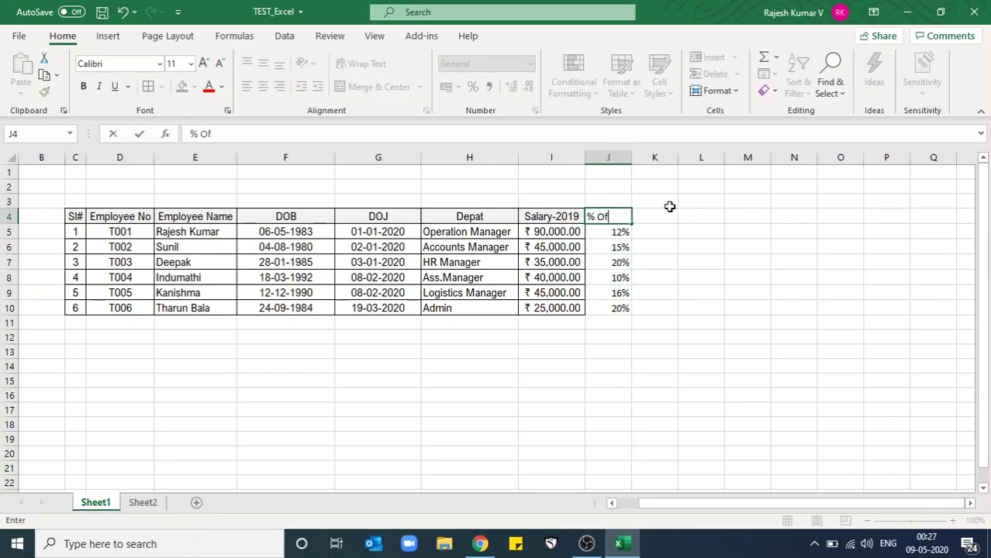
type(" Incr")
key("BackSpace")
key("BackSpace")
key("BackSpace")
key("BackSpace")
type("I")
key("BackSpace")
key("BackSpace")
key("BackSpace")
key("BackSpace")
key("BackSpace")
left_click(669, 206)
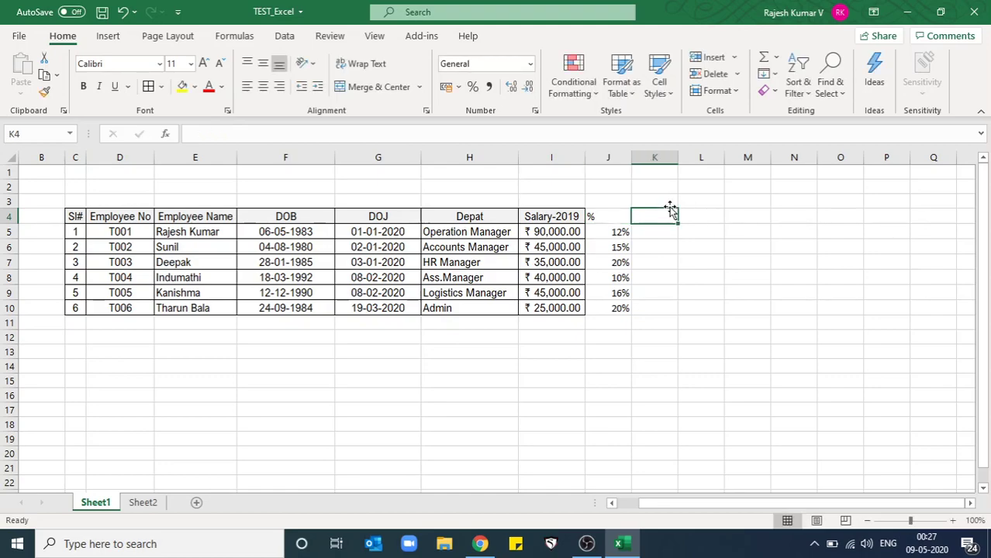
Step: Centre the % header and percentage values in J4:J10
key("Left")
left_click(262, 90)
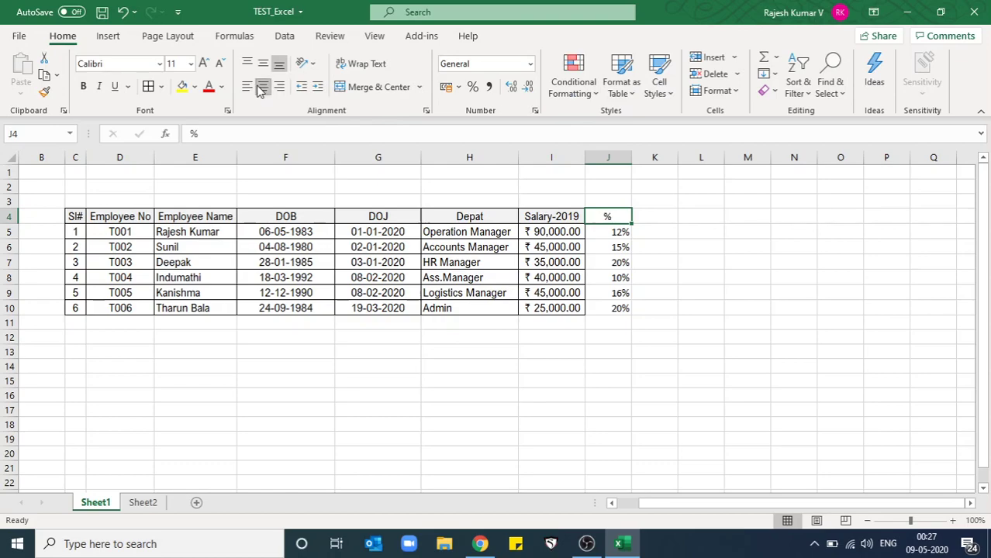
key("shift+Down")
key("shift+Down")
key("shift+Down")
key("shift+Down")
key("shift+Down")
key("shift+Down")
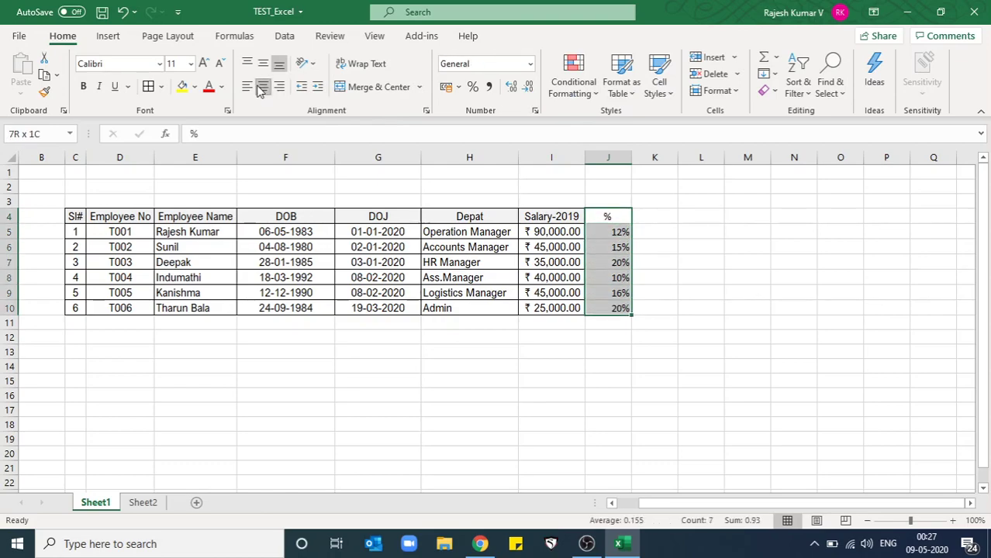
left_click(261, 90)
left_click(261, 89)
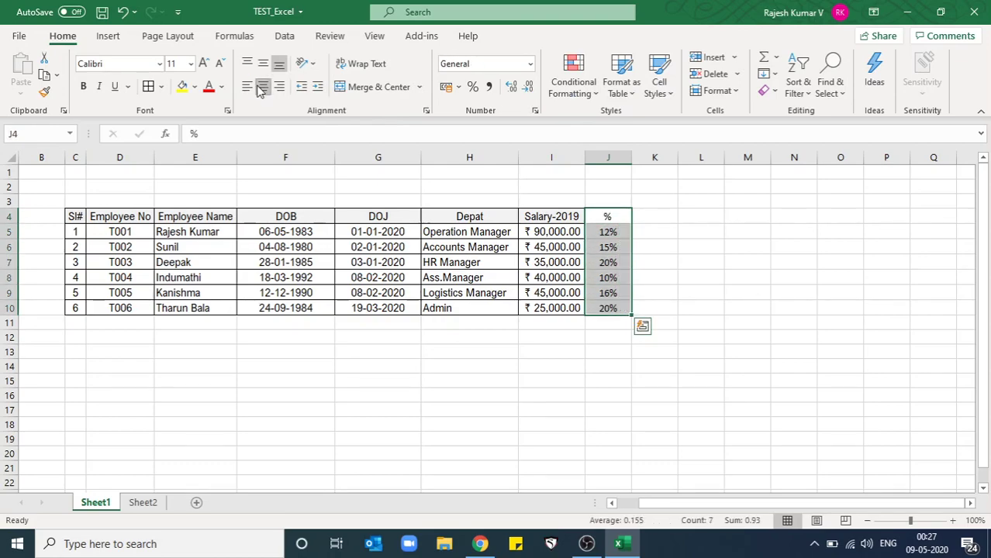
left_click(651, 234)
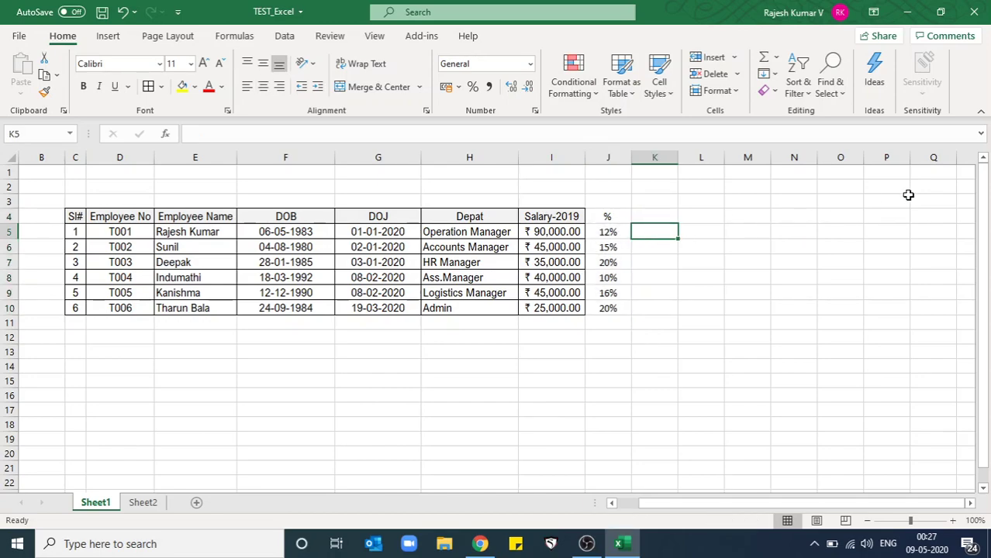
Step: Enter =I5*J5 in K5 to compute the first employee's increment
type("=")
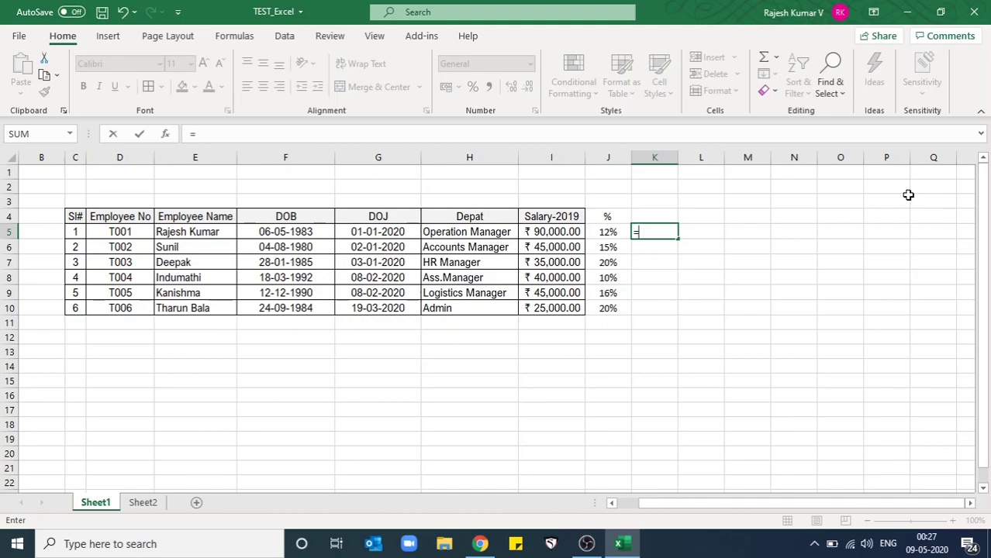
key("Left")
key("Left")
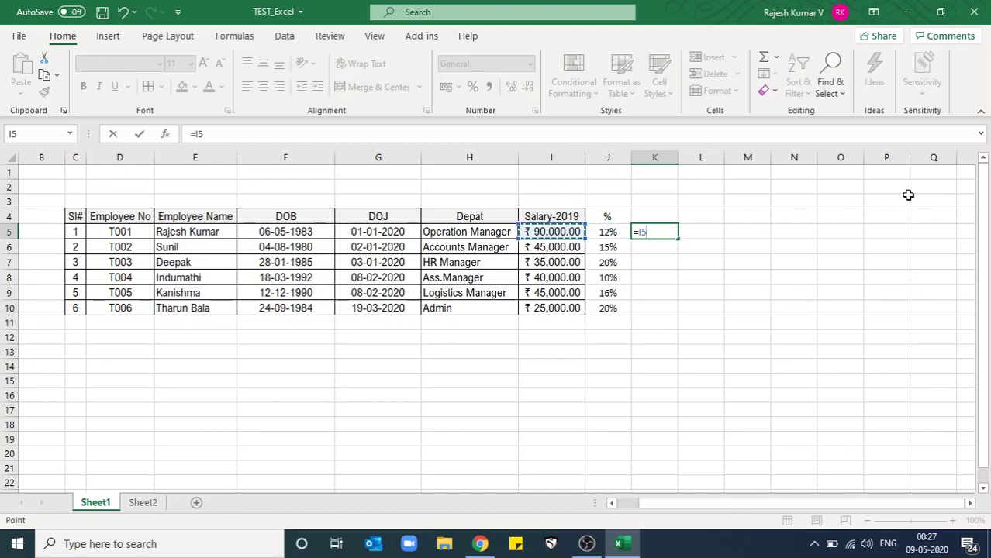
type("*")
key("Left")
key("Return")
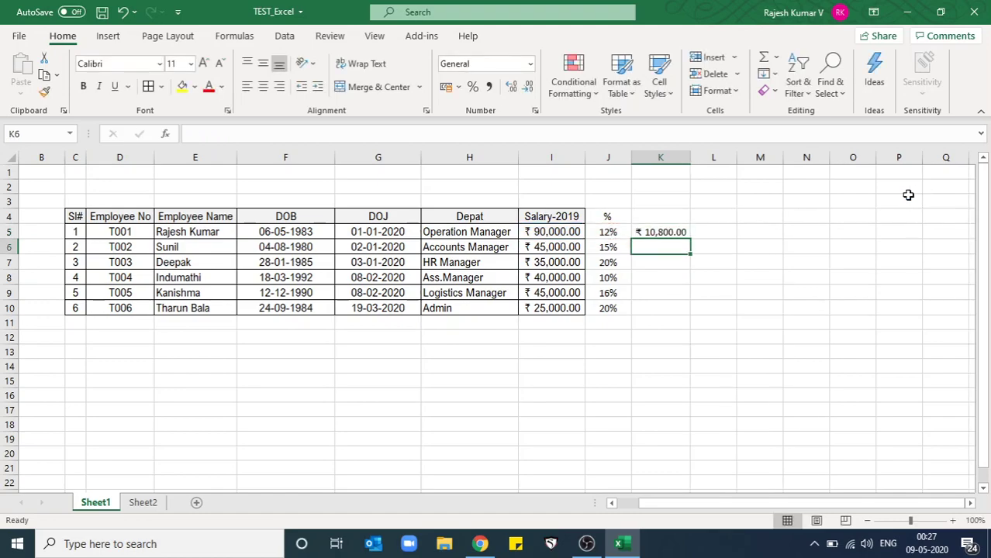
key("Up")
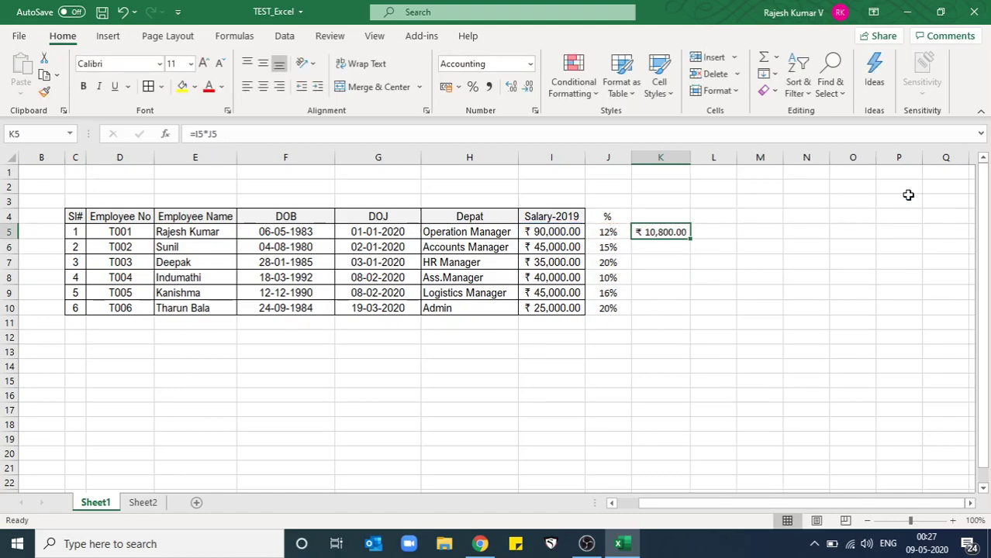
key("Down")
key("Return")
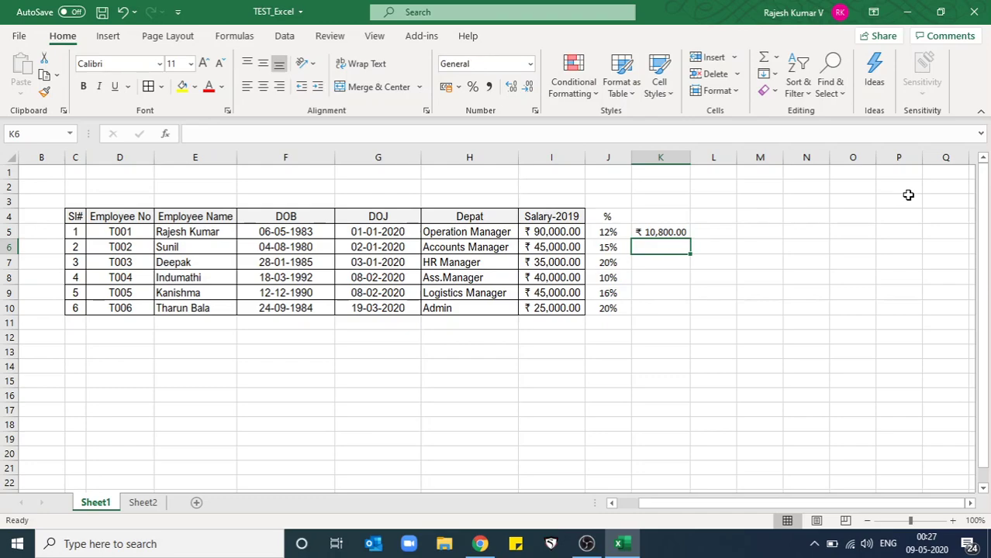
Step: Enter =I6*J6 and =I7*J7 in K6 and K7, giving ₹ 6,750.00 and ₹ 7,000.00
type("=")
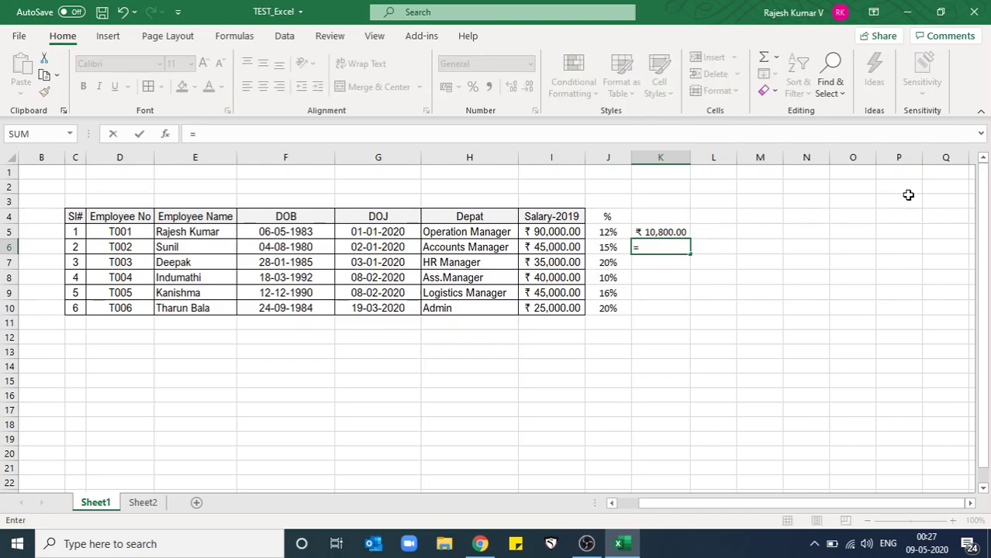
key("Left")
key("Left")
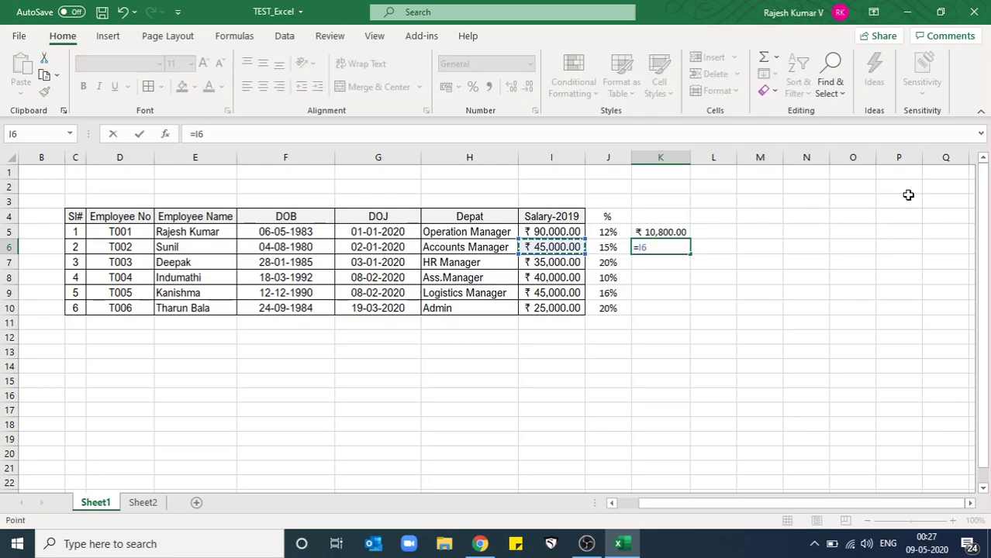
type("*")
key("Left")
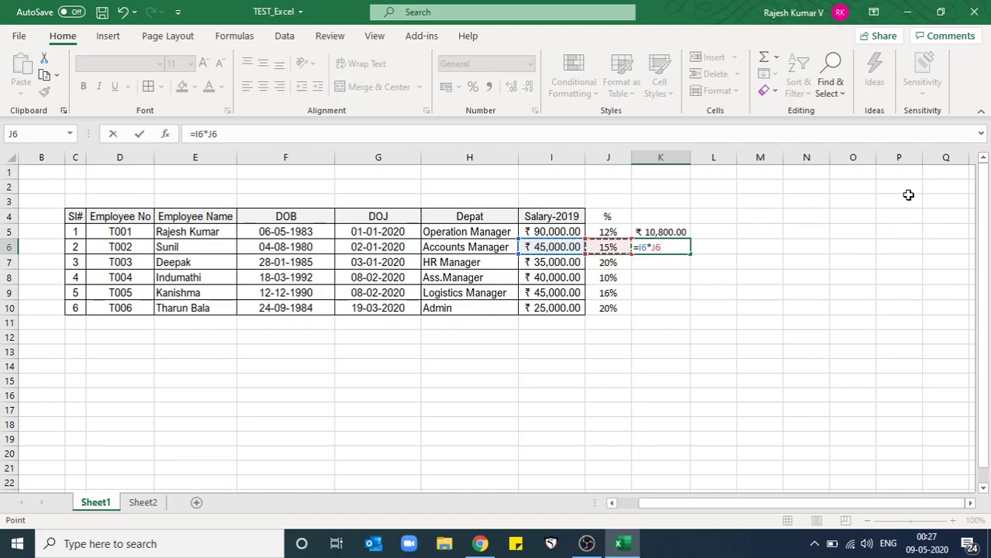
key("Return")
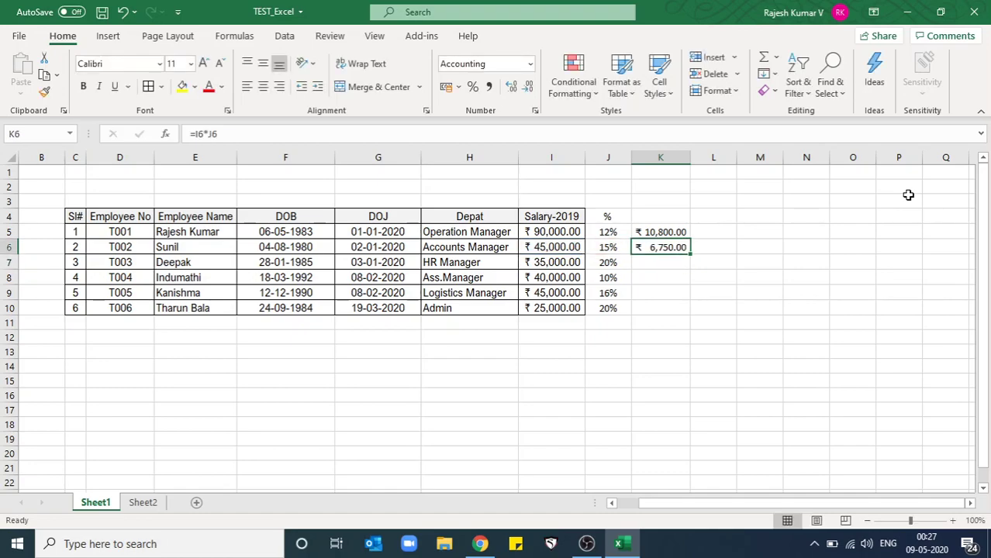
key("Up")
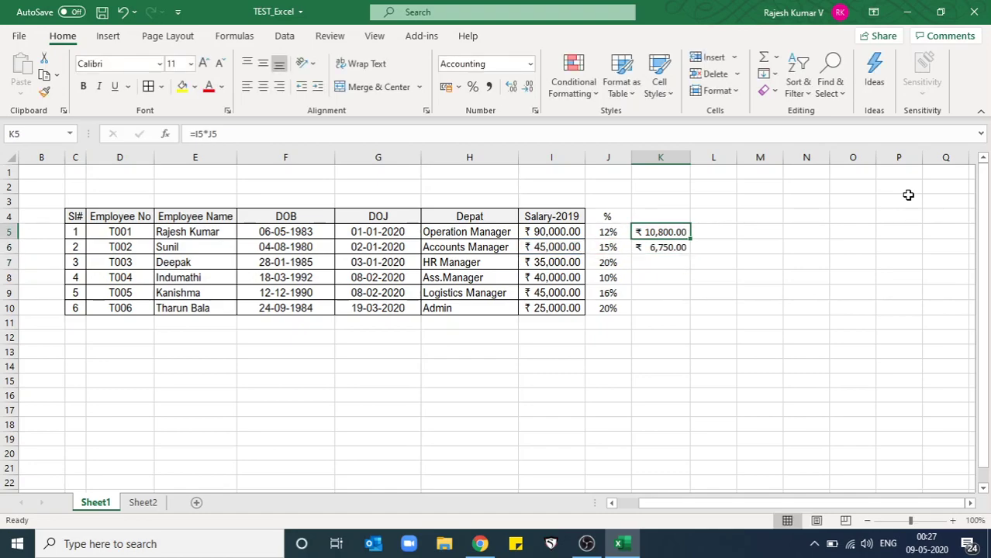
key("Down")
key("Down")
type("=")
key("Left")
key("Left")
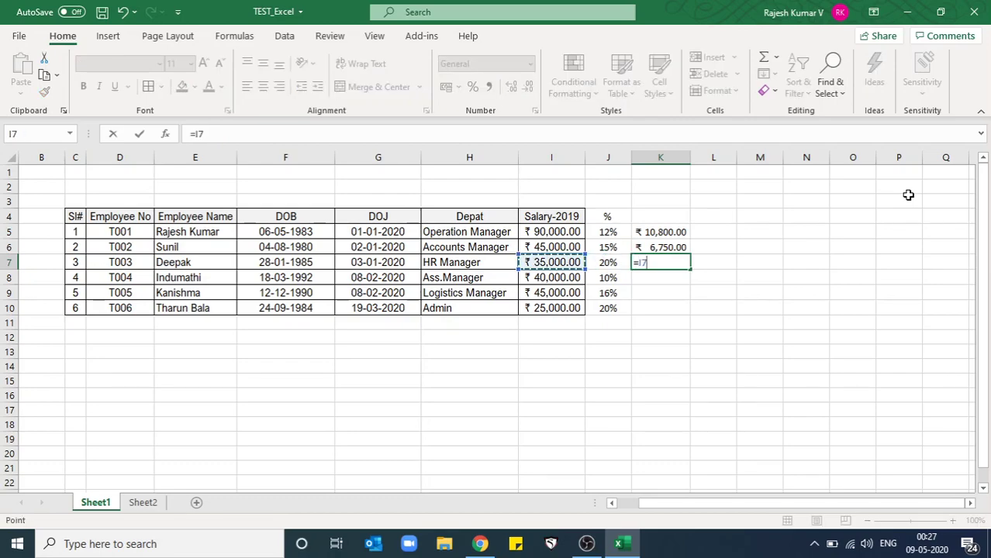
type("*")
key("Left")
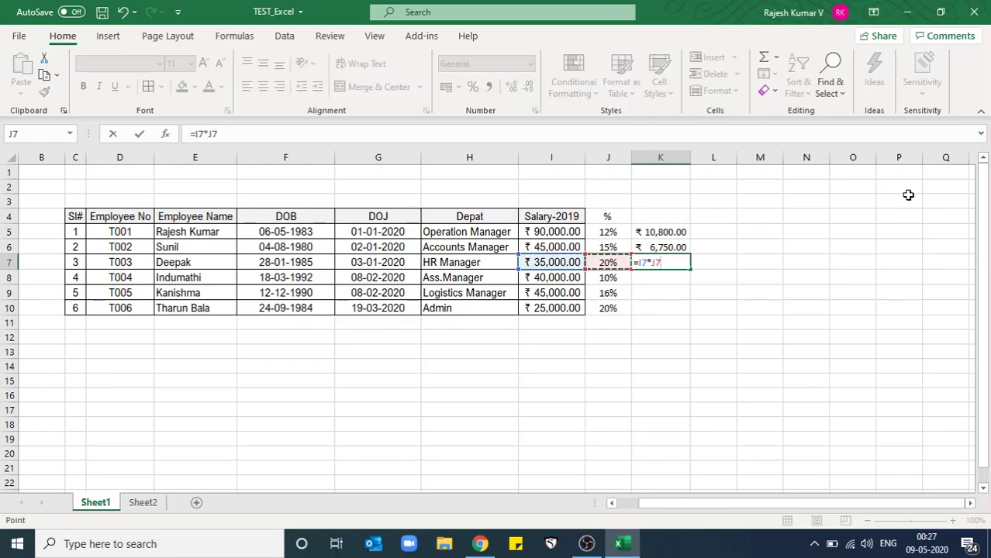
key("Return")
Step: Enter =I8*J8 and =I9*J9 in K8 and K9, giving ₹ 4,000.00 and ₹ 7,200.00
type("=")
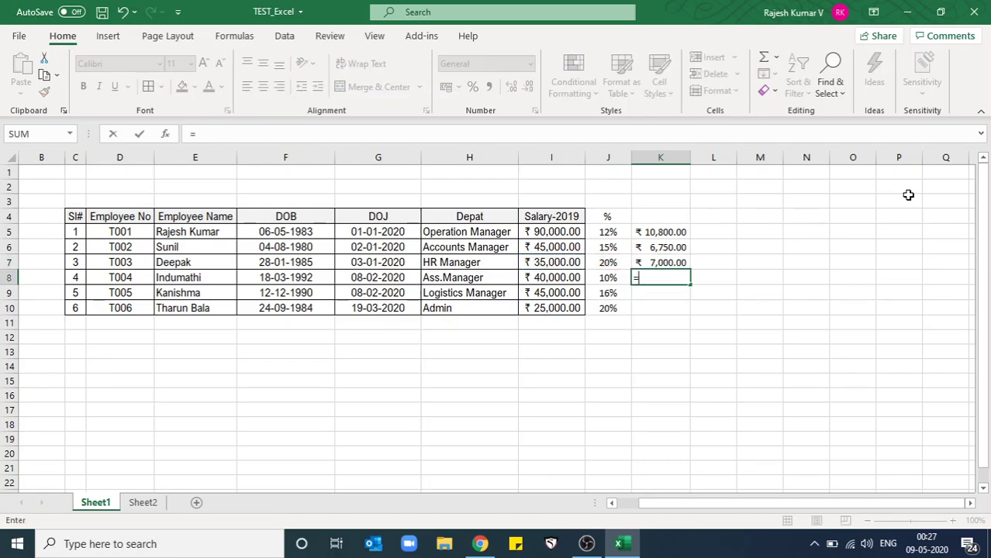
key("Left")
key("Left")
type("*")
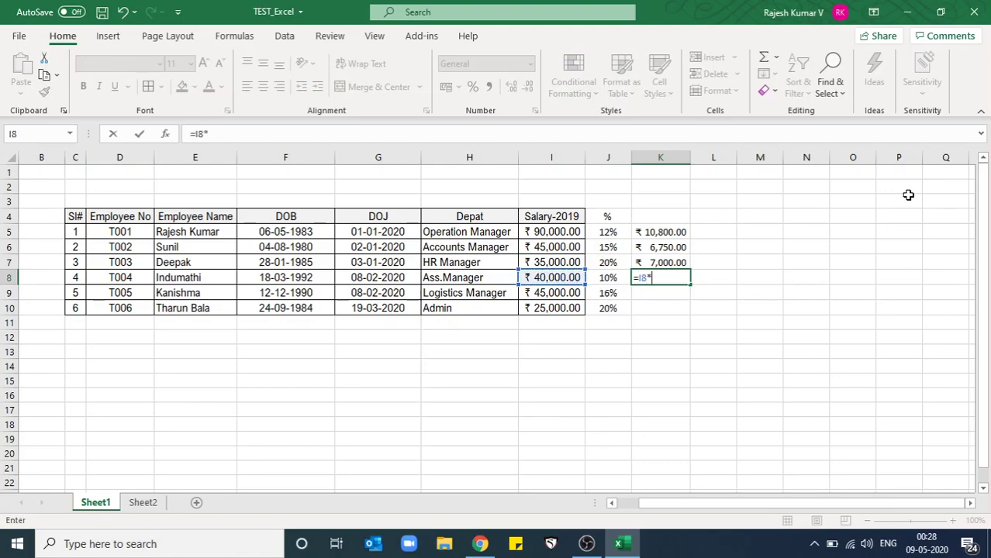
key("Left")
key("ctrl+Return")
key("Down")
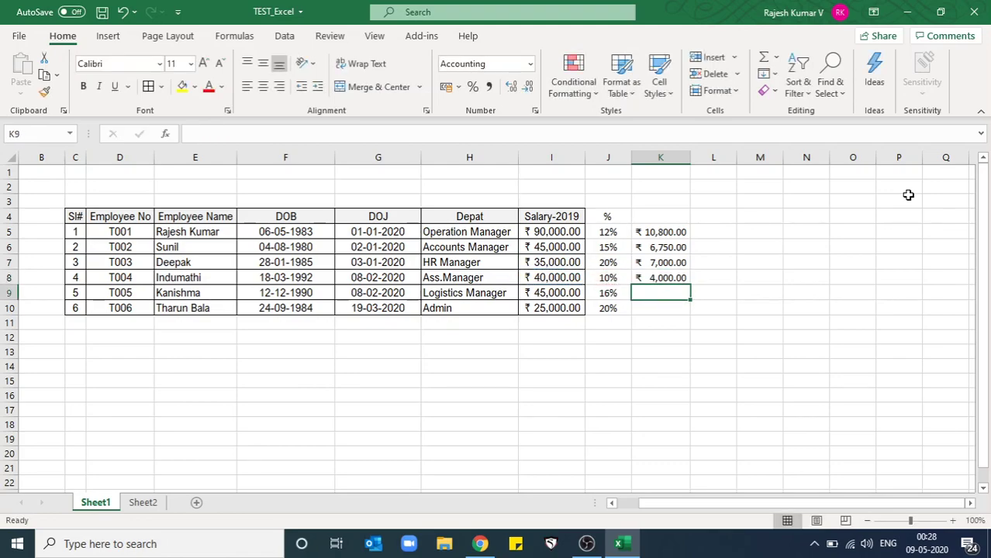
type("=")
key("Left")
key("Left")
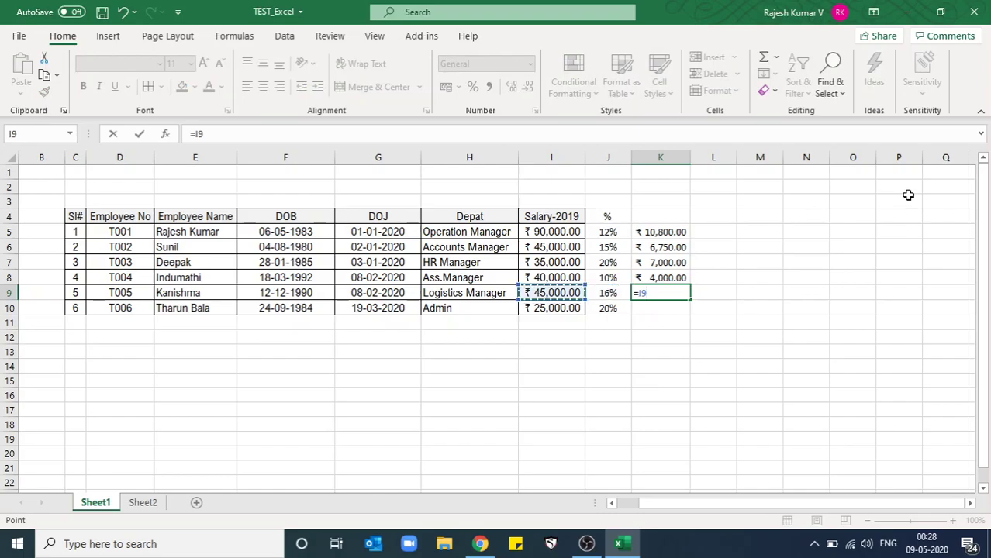
type("*")
Step: Enter =I10*J10 in K10 for ₹ 5,000.00, then select the K5:K10 results
key("Left")
key("Return")
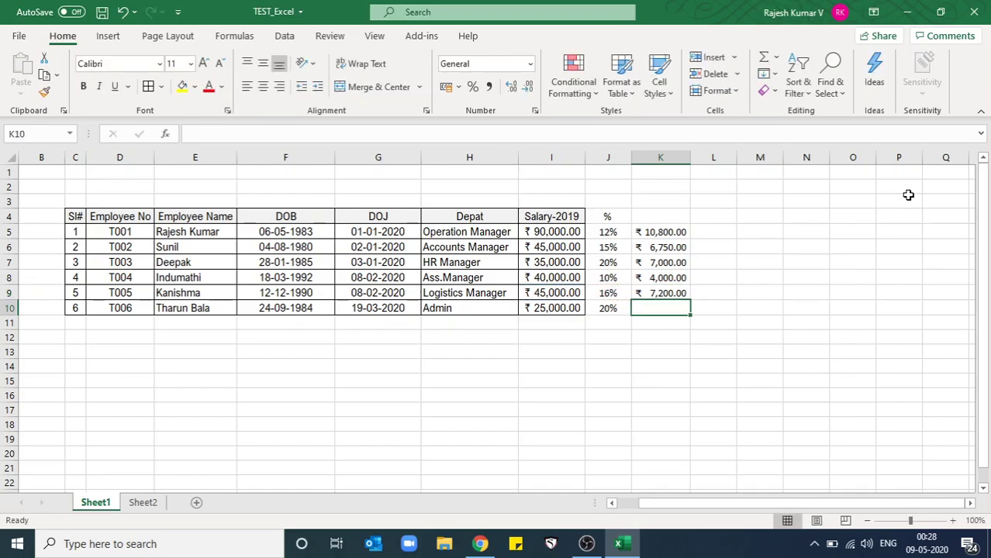
type("=")
key("Left")
key("Left")
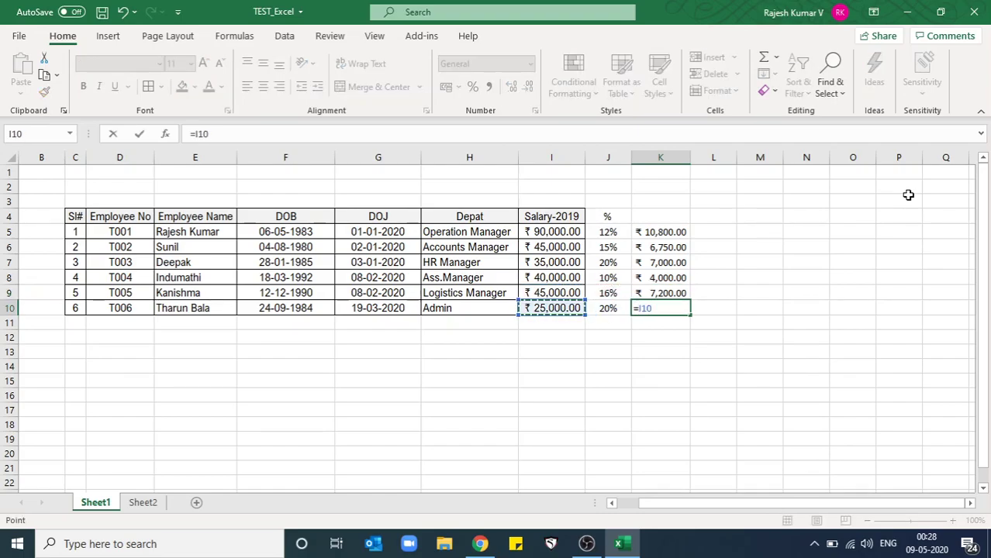
type("*")
key("Left")
key("Return")
key("Up")
key("Up")
key("Up")
key("Up")
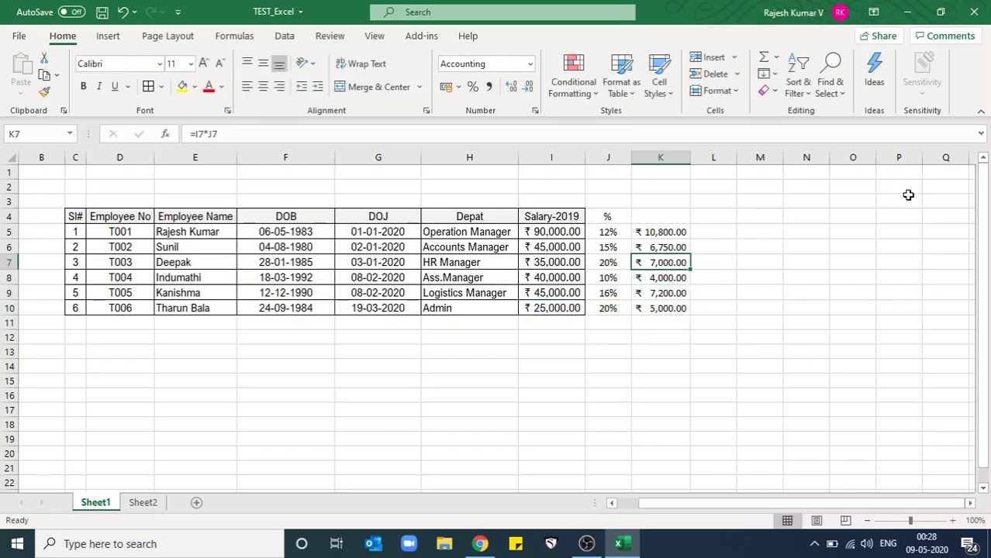
key("Up")
key("Up")
key("shift+Down")
key("shift+Down")
key("shift+Down")
key("shift+Down")
key("shift+Down")
Step: Put a centred 2020 header in K4 and copy that cell
key("Up")
key("Up")
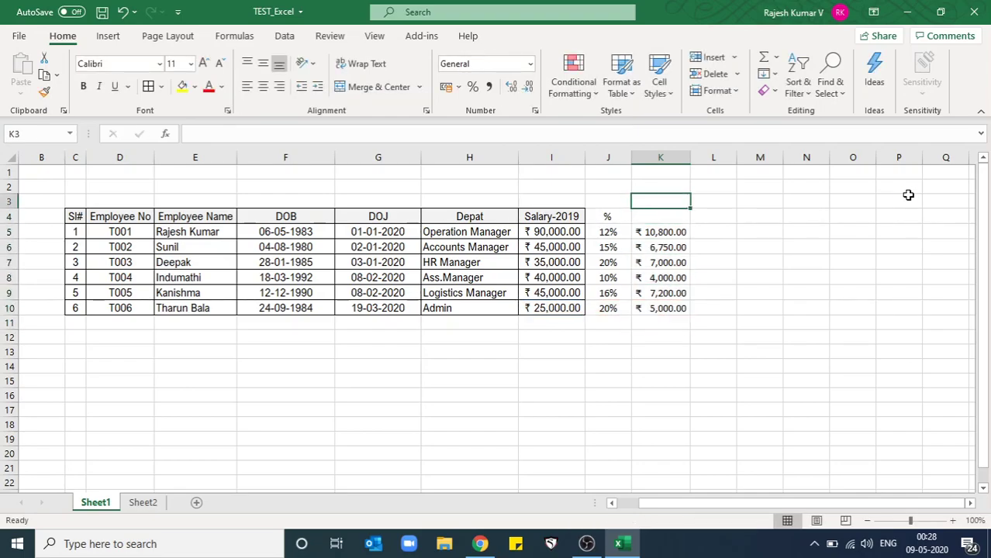
key("Down")
type("Tot")
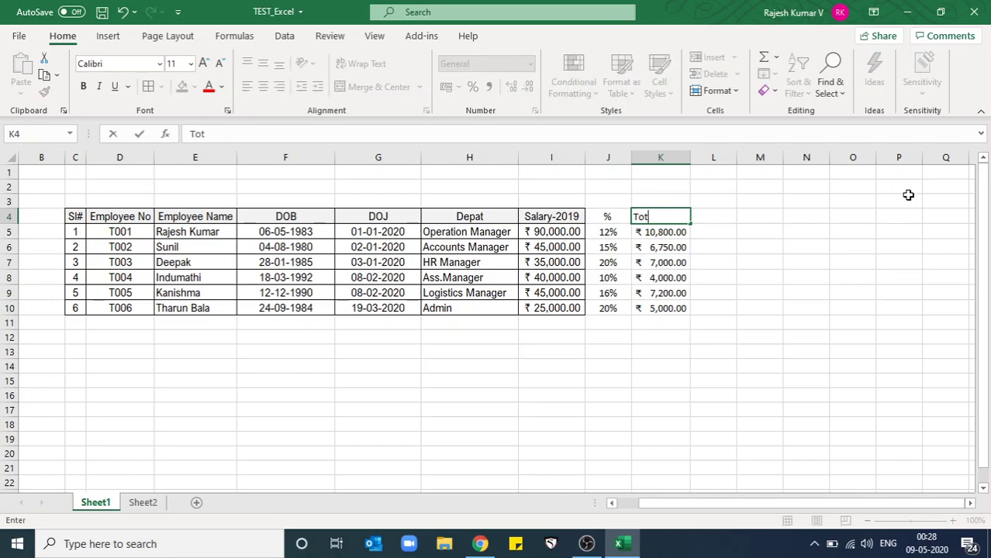
key("BackSpace")
key("BackSpace")
key("BackSpace")
type("2020")
key("Tab")
key("Left")
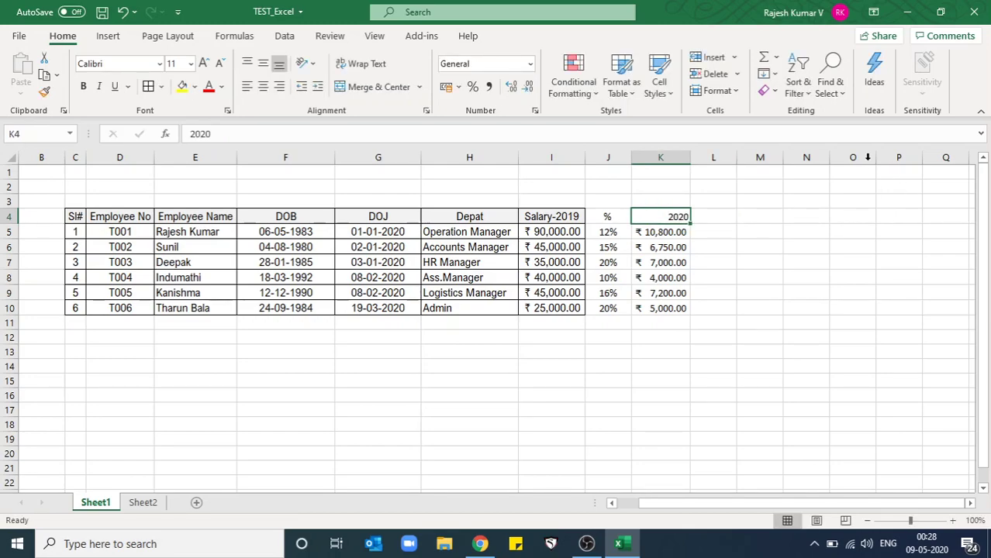
left_click(263, 86)
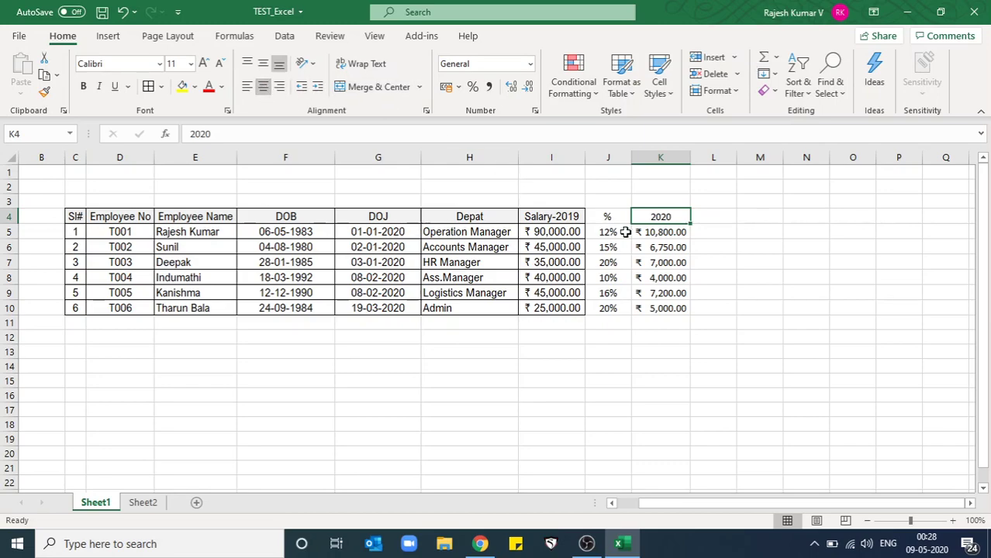
left_click(705, 218)
key("Left")
key("ctrl+c")
Step: Enter the header 'Total Salary - 2020' in L4
left_click(709, 217)
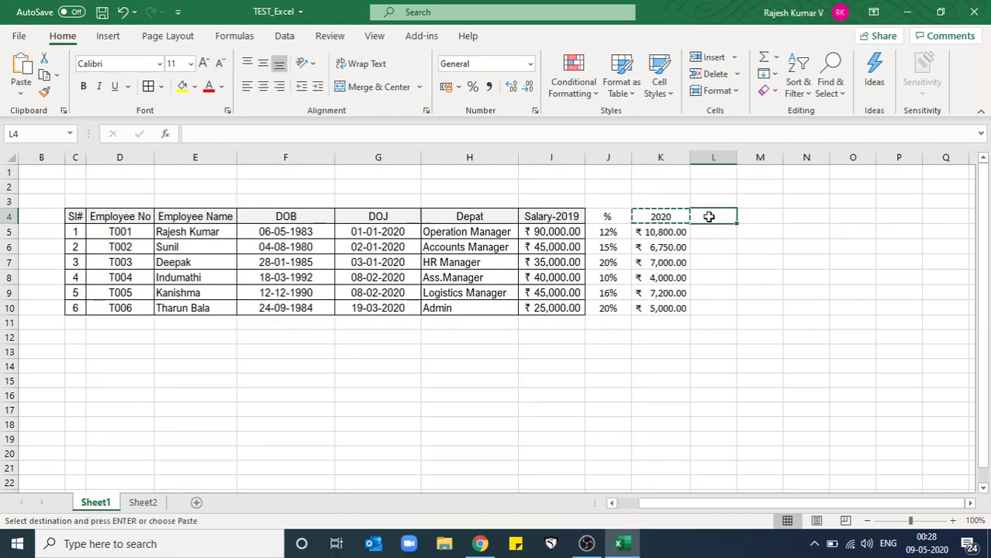
type("Net")
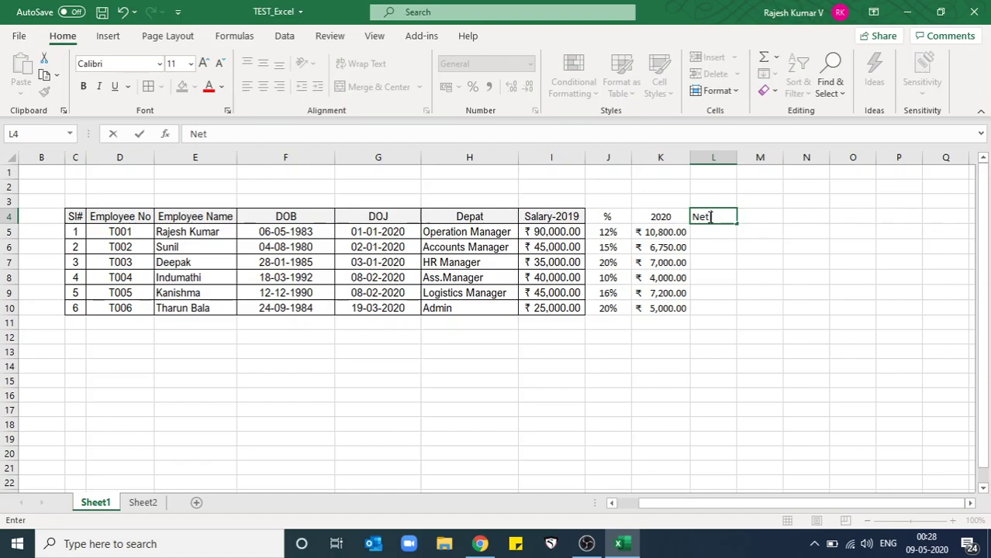
key("BackSpace")
key("BackSpace")
key("BackSpace")
type("Total Salary")
key("BackSpace")
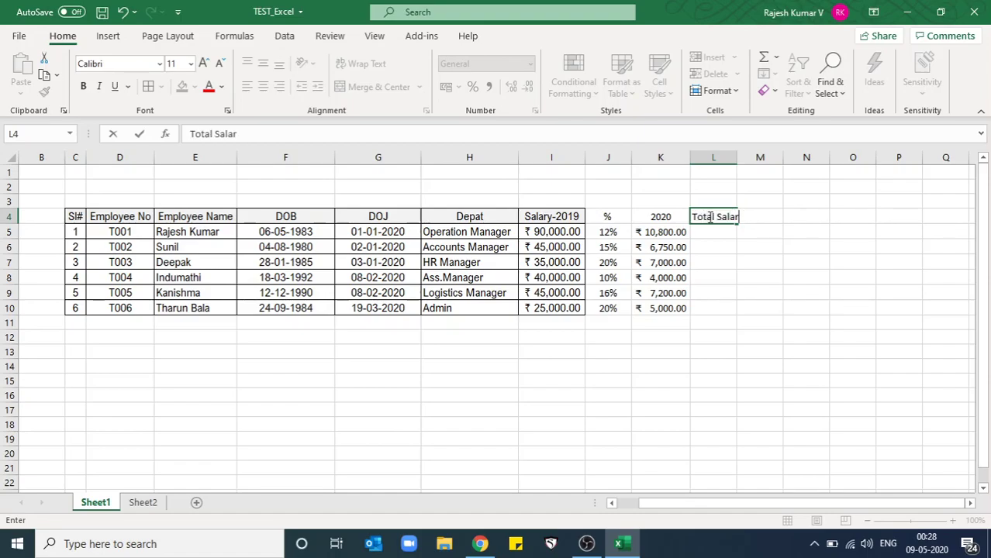
type("y - 2020")
key("Return")
Step: Enter totals =I5+K5 in L5 and =I6+K6 in L6, giving ₹ 51,750.00
type("=")
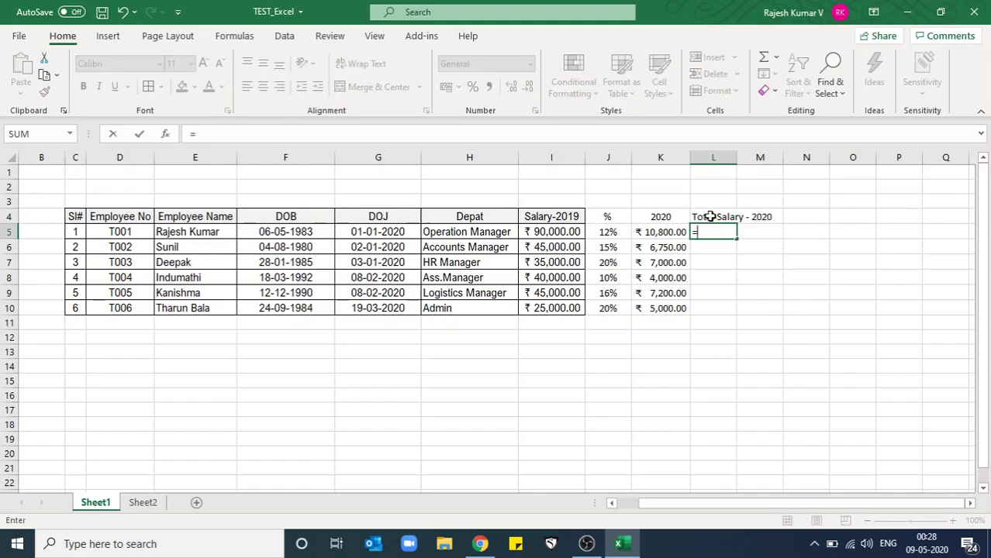
key("Left")
key("Left")
key("Left")
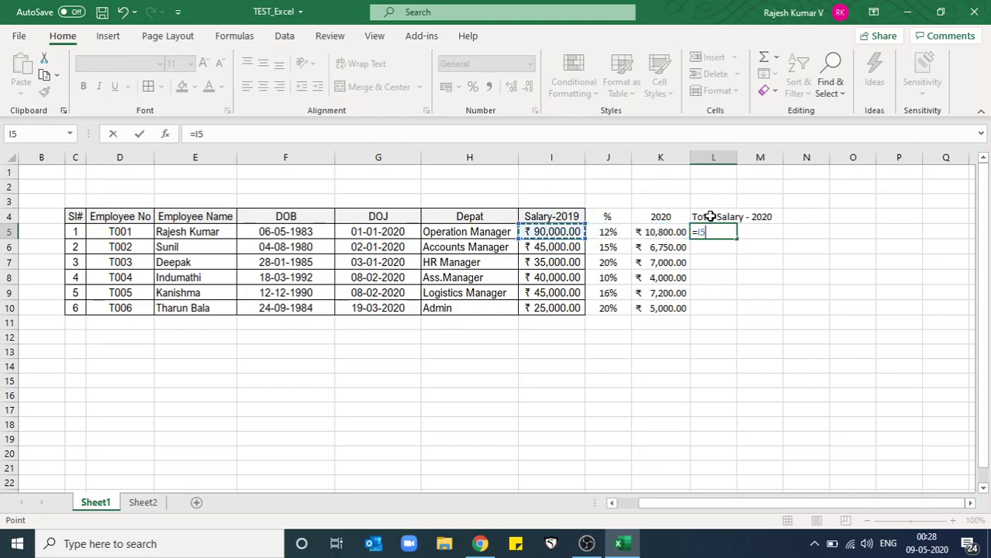
type("+")
key("Left")
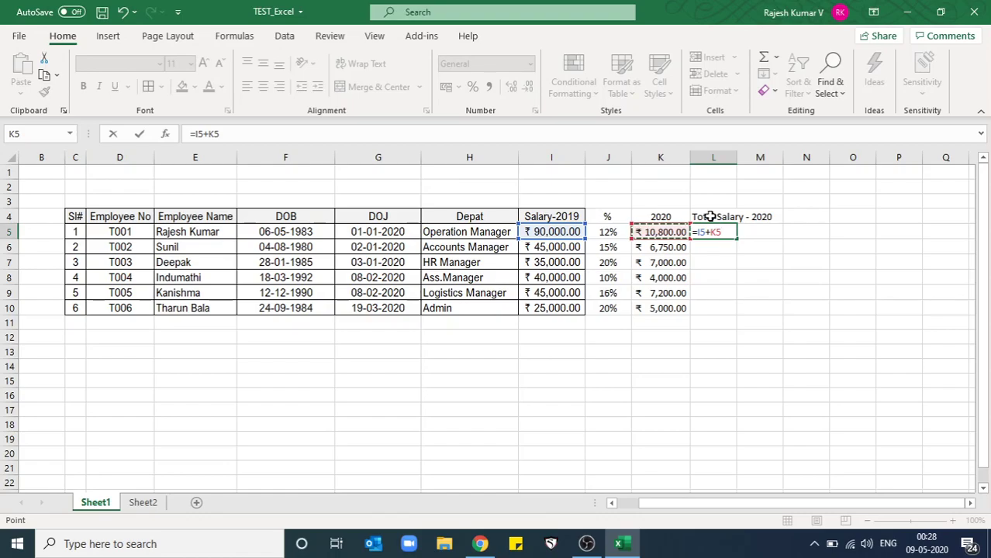
key("Return")
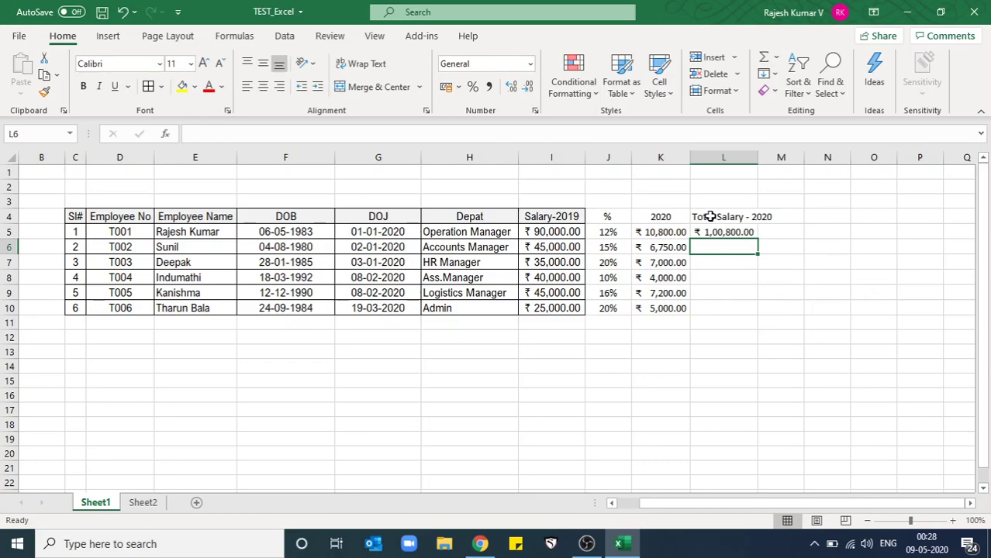
type("=")
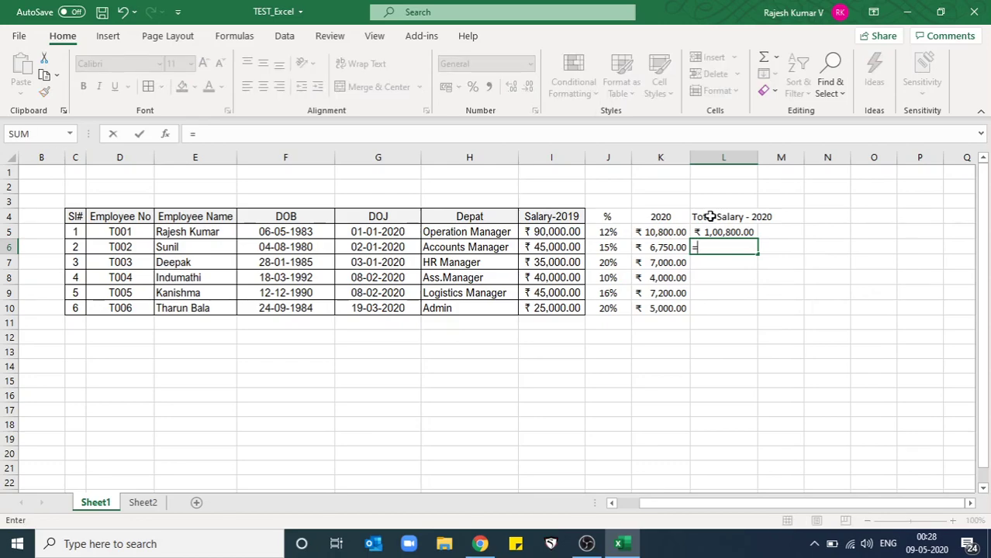
key("Left")
key("Left")
key("Left")
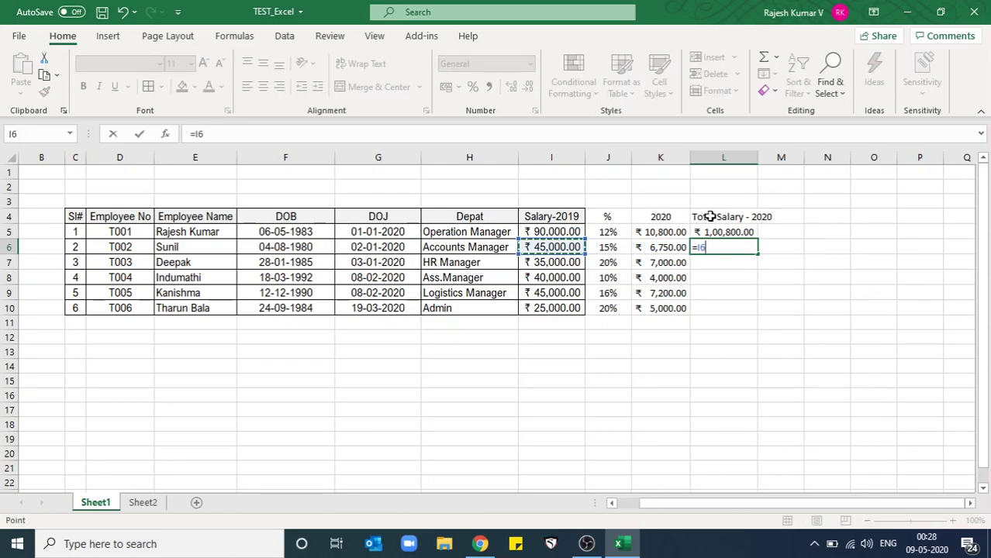
type("+")
key("Left")
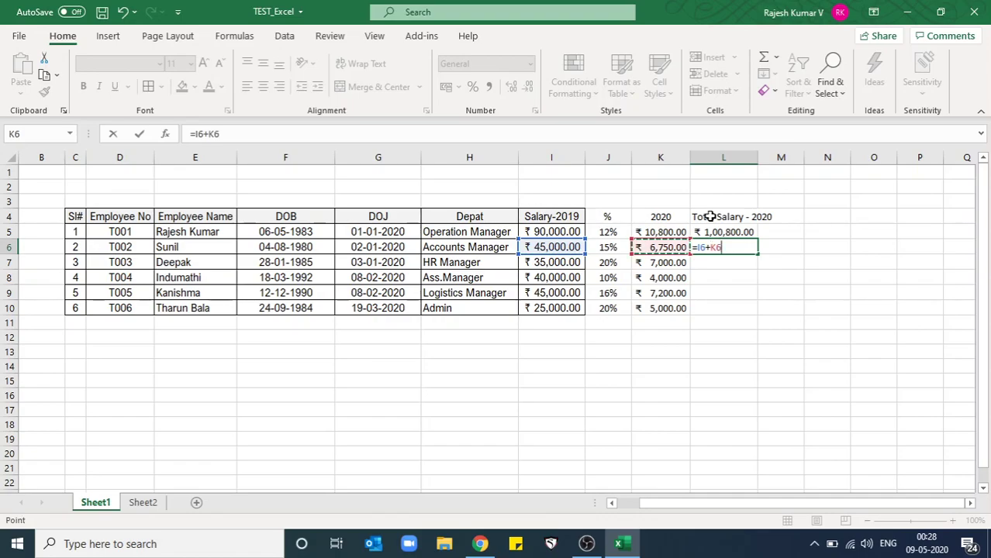
key("Return")
Step: Copy the L6 total formula into L7:L10
key("Up")
key("ctrl+c")
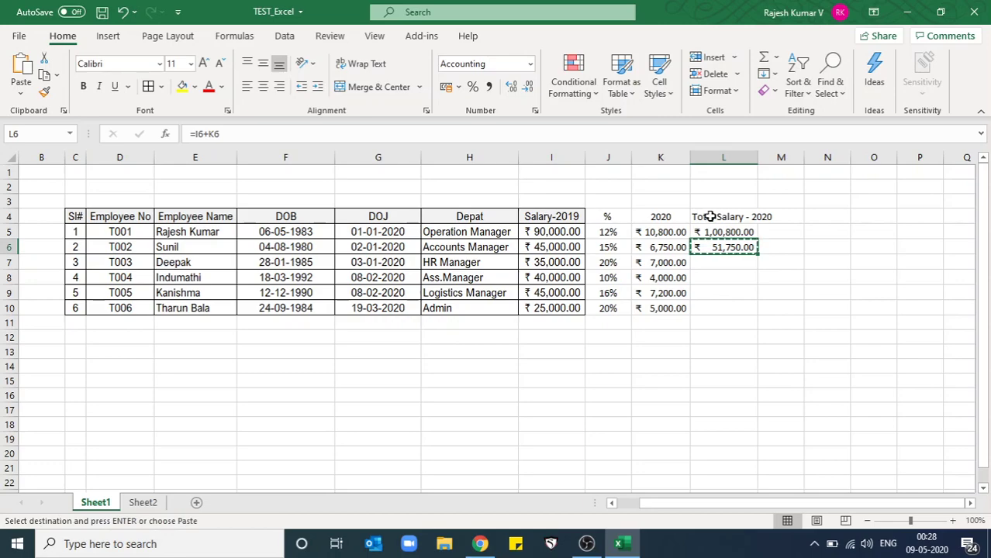
key("Escape")
key("Left")
key("Right")
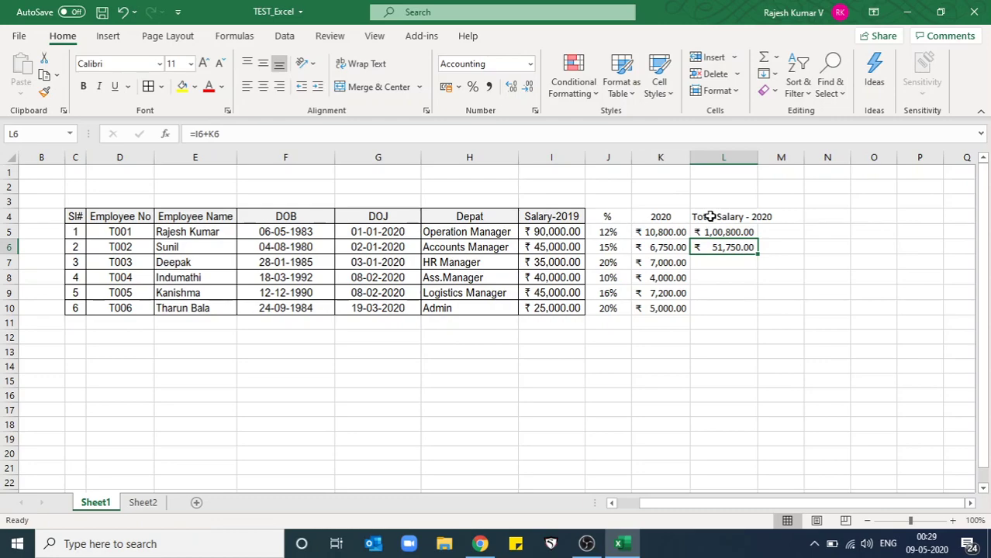
key("ctrl+c")
key("shift+Down")
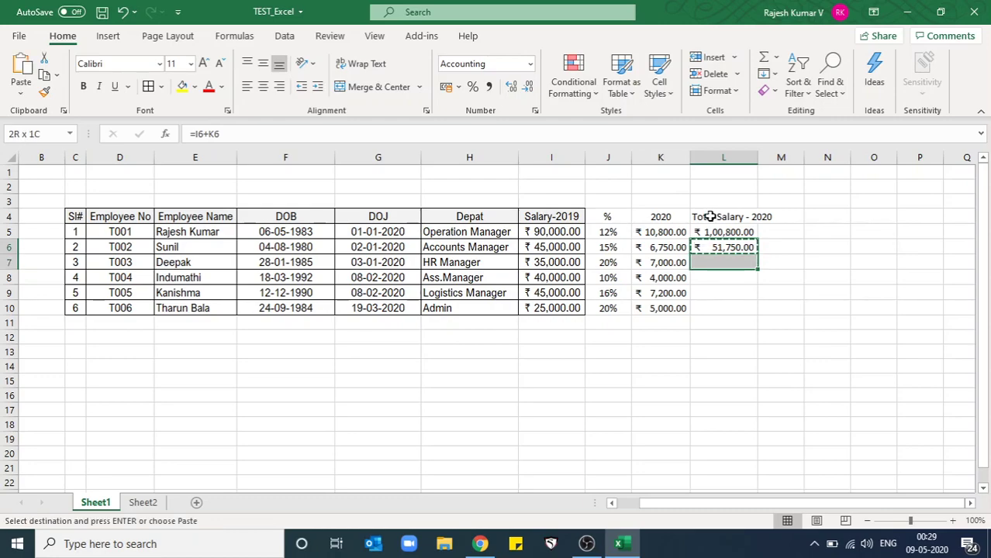
key("shift+Down")
key("shift+Down")
key("shift+Down")
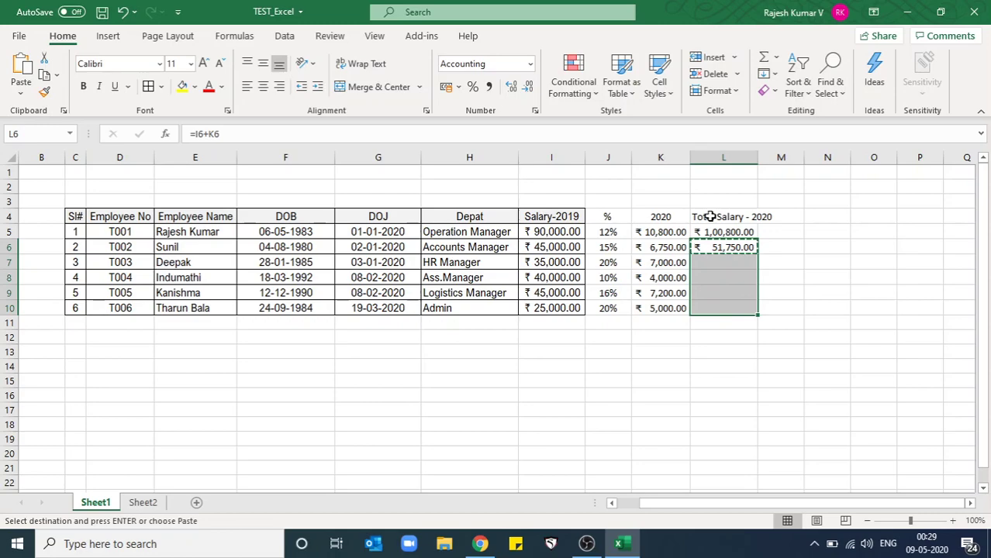
key("ctrl+v")
Step: Autofit column L to its full header and reselect the L5:L10 totals
key("Up")
key("shift+Down")
key("shift+Down")
key("shift+Down")
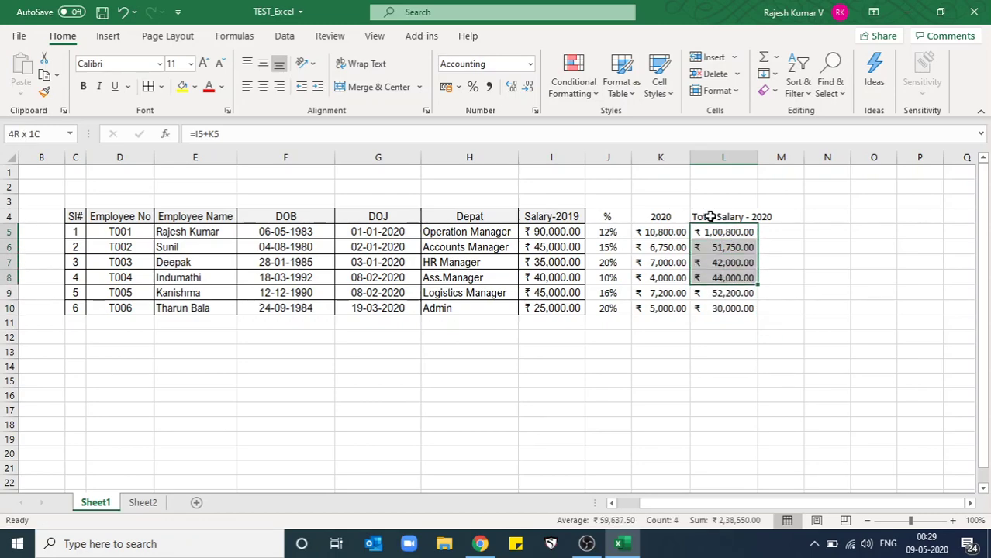
key("shift+Down")
key("shift+Down")
key("shift+Up")
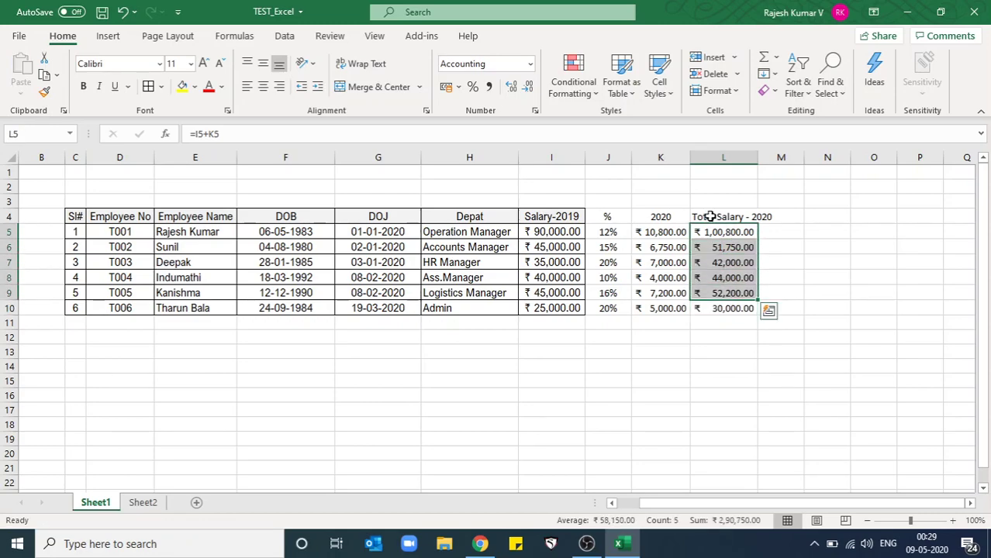
double_click(763, 157)
left_click_drag(716, 232, 729, 310)
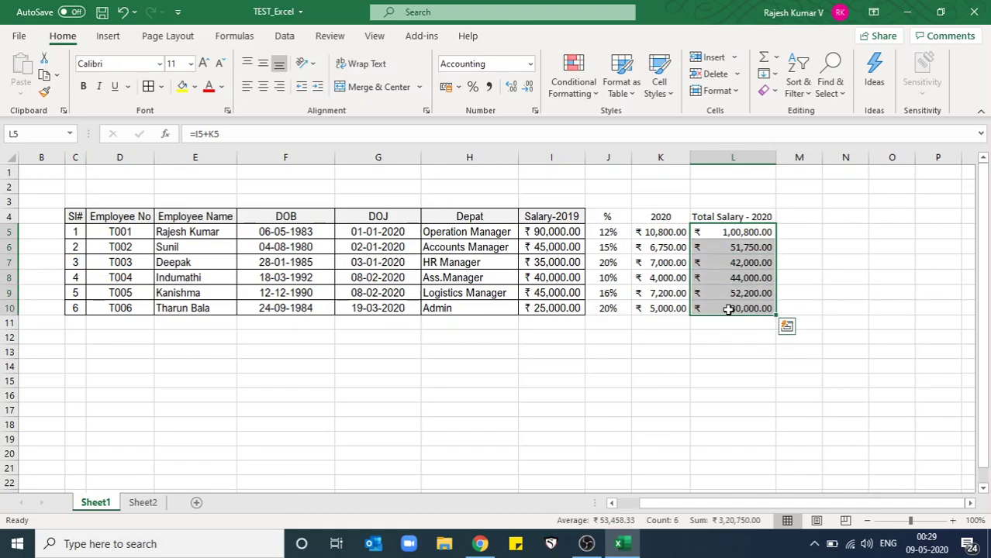
left_click(568, 220)
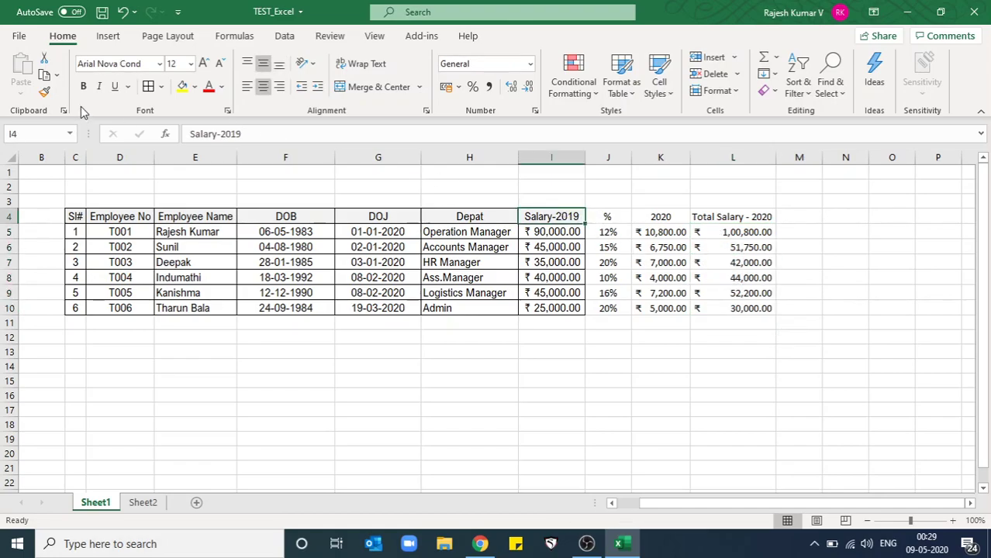
Step: Format-paint the Salary-2019 header style onto the %, 2020 and Total Salary - 2020 headers
left_click(44, 92)
left_click(742, 217)
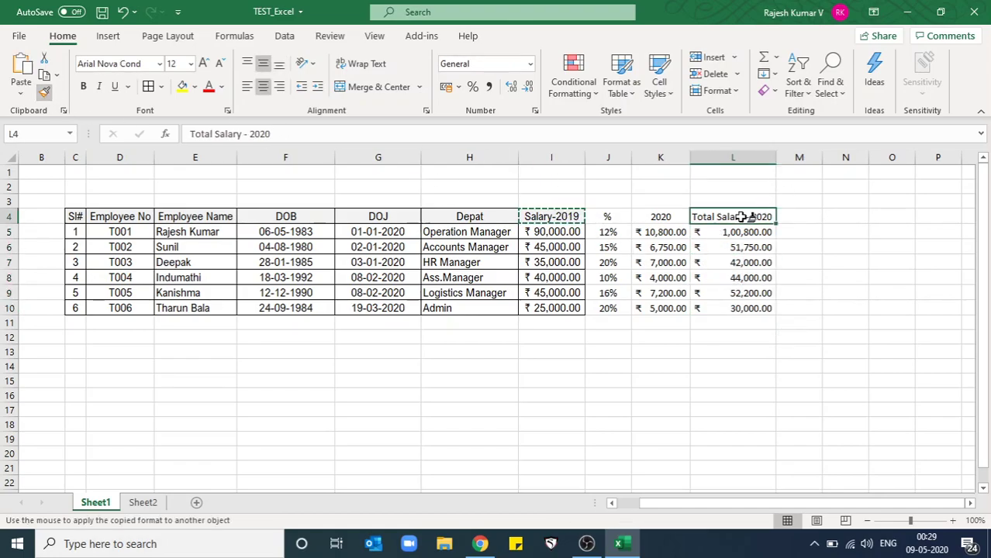
left_click_drag(742, 218, 567, 218)
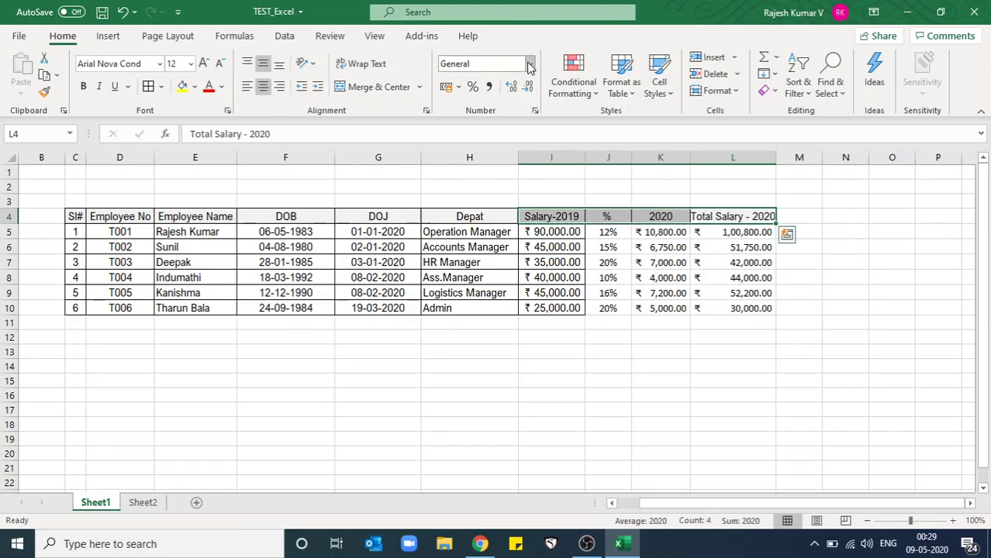
left_click(529, 66)
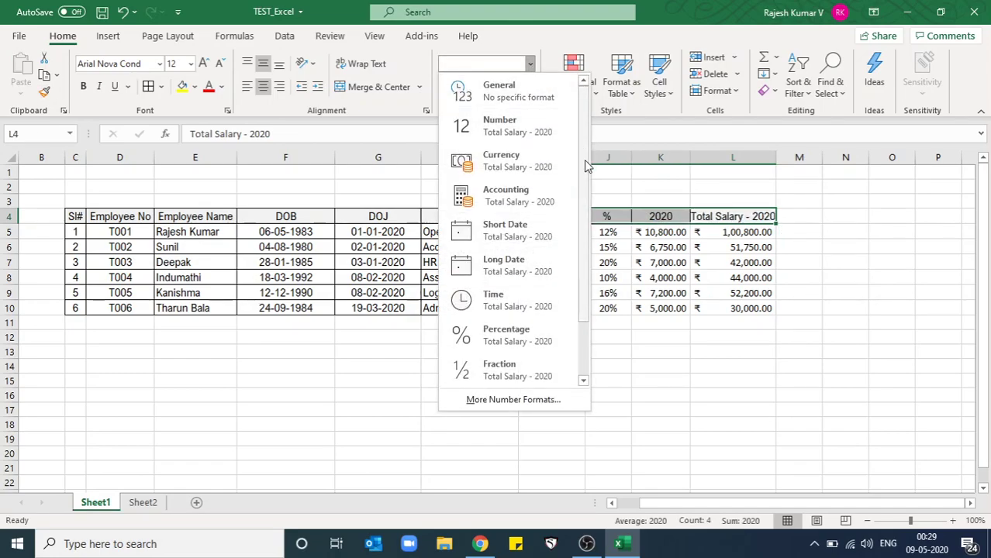
left_click_drag(588, 166, 587, 224)
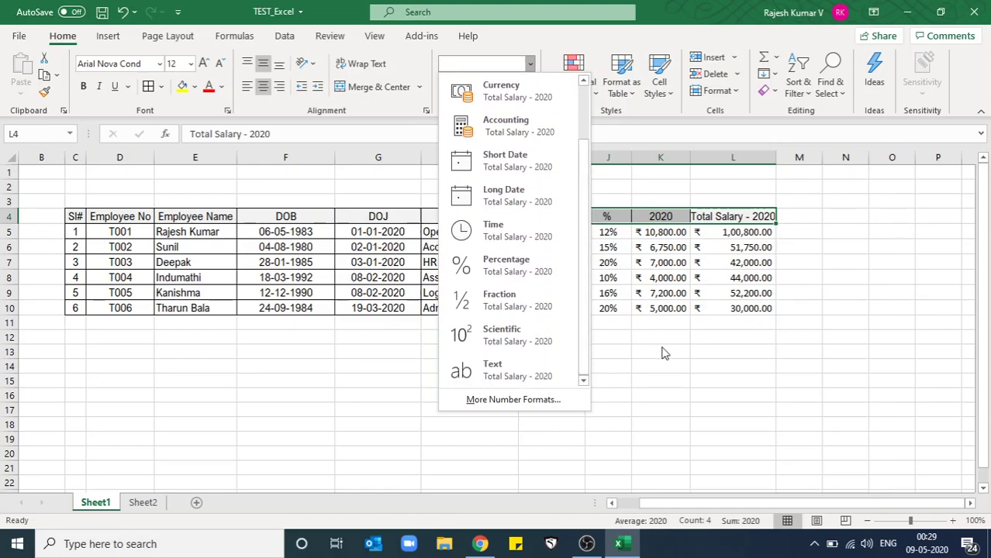
key("Escape")
key("Down")
key("Down")
key("Down")
key("Down")
key("Down")
key("Down")
key("Down")
Step: Type 0.25, 1.25, 2.5 and 3.75 into I13:I16, then select J13:J16 beside them
key("Left")
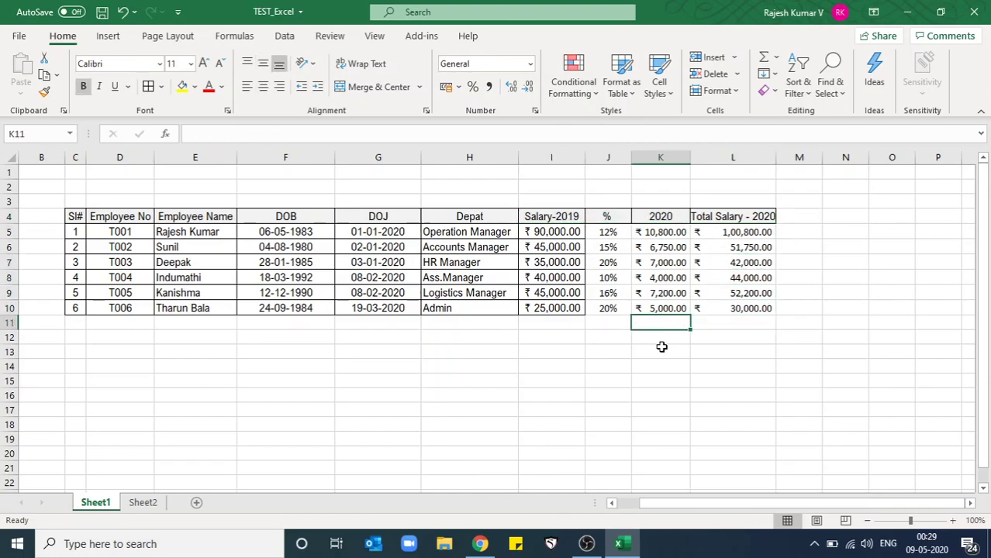
key("Left")
key("Left")
key("Down")
key("Down")
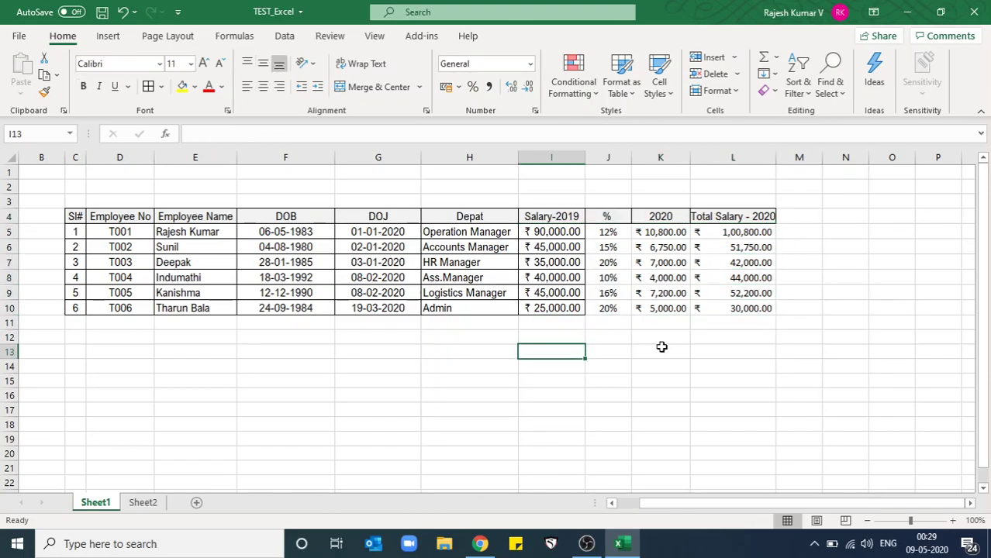
type("0.25")
key("Return")
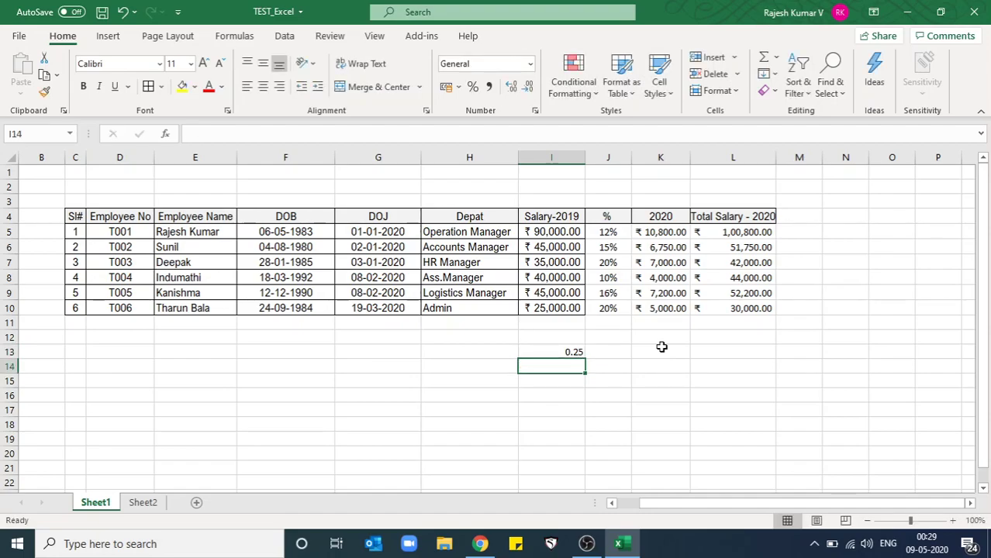
type("1.25")
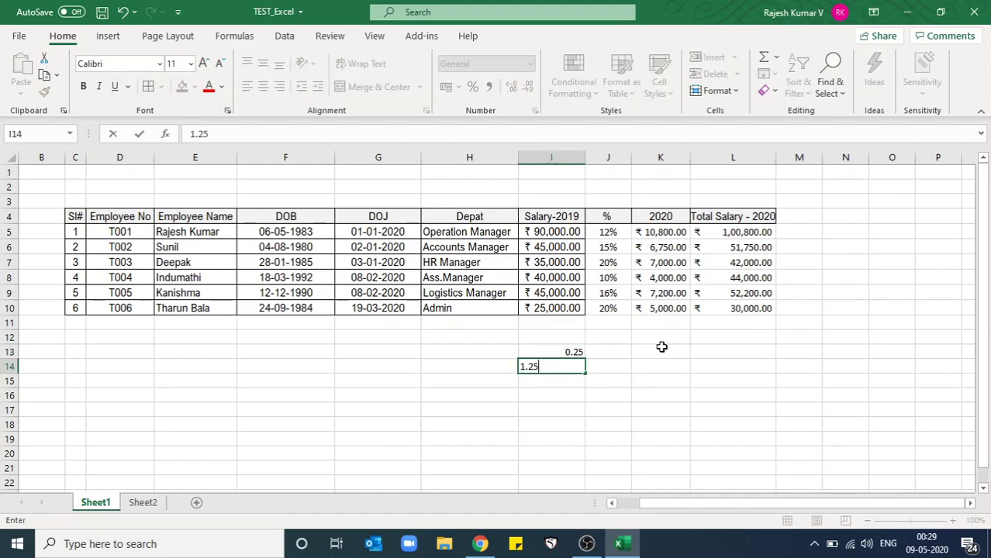
key("Return")
type("2.")
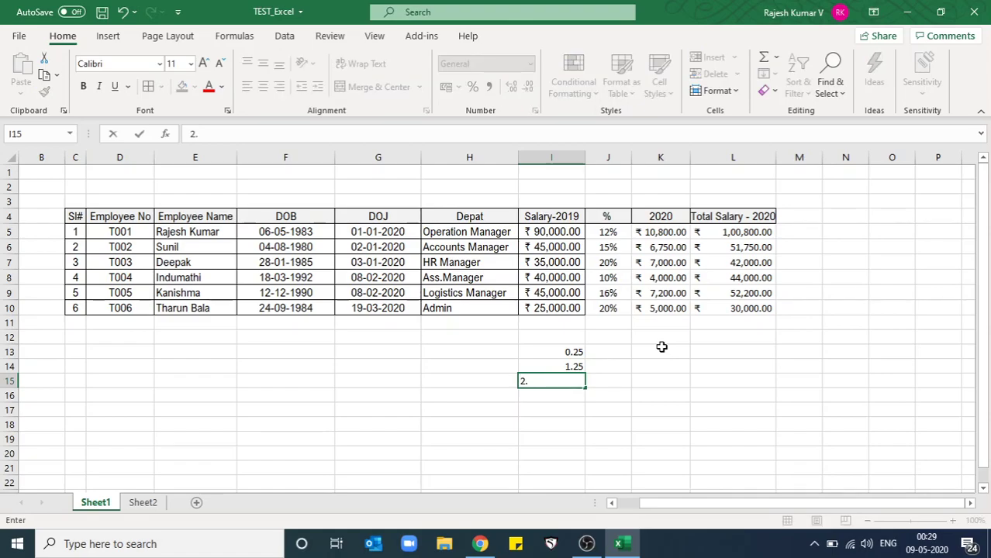
type("5")
key("Return")
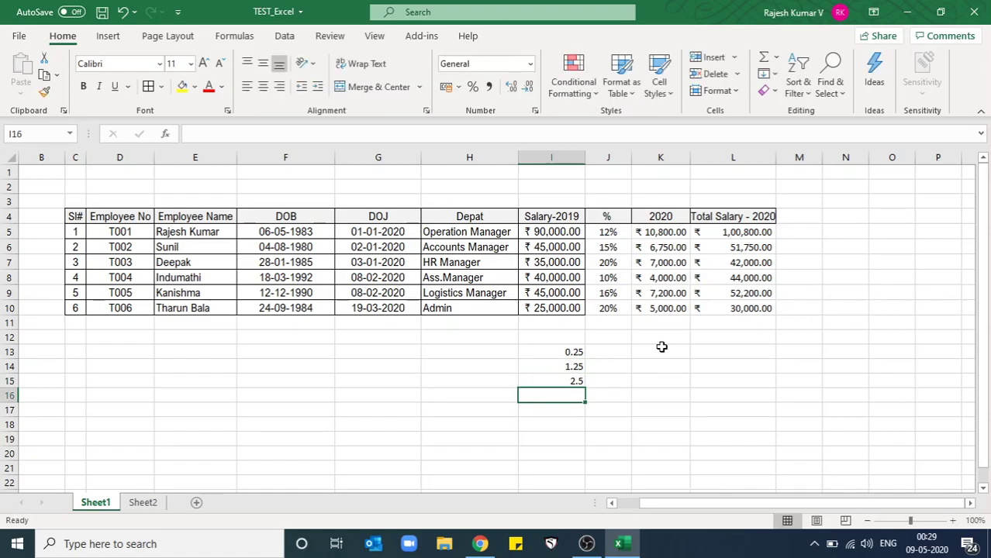
type("3.75")
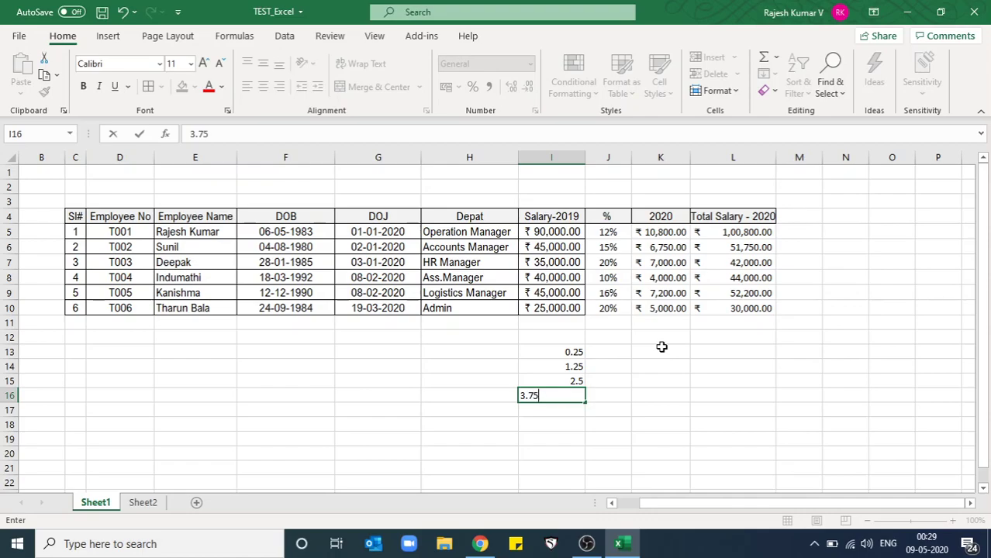
key("Tab")
key("Up")
key("Up")
key("Up")
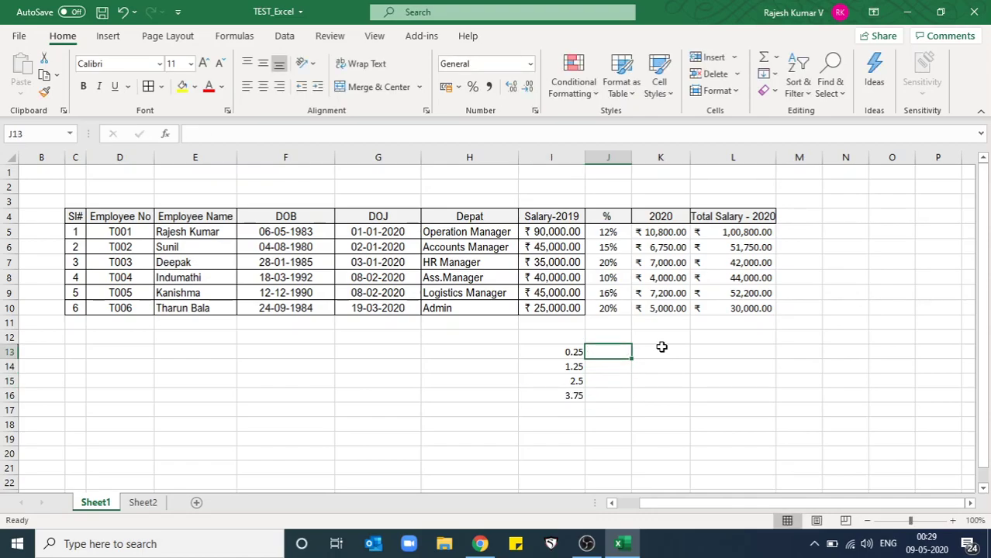
key("shift+Down")
key("shift+Down")
key("shift+Down")
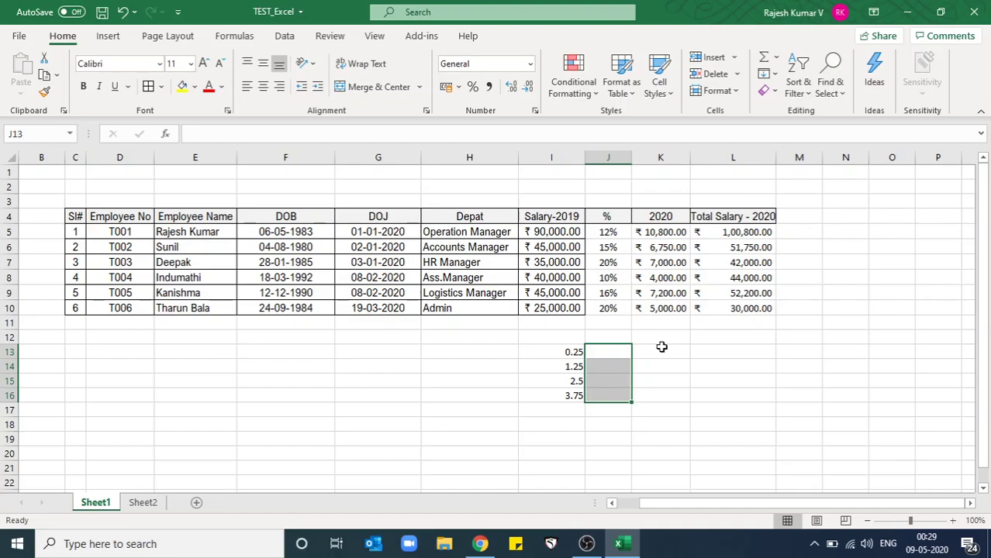
Step: Format J13:J16 as Fraction and enter =I13 in J13
left_click(530, 65)
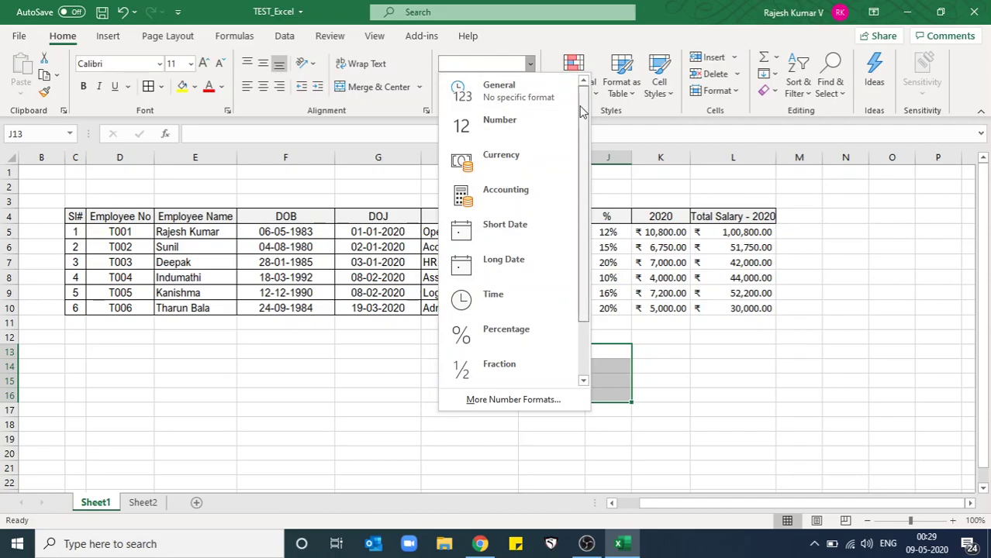
left_click_drag(583, 108, 594, 190)
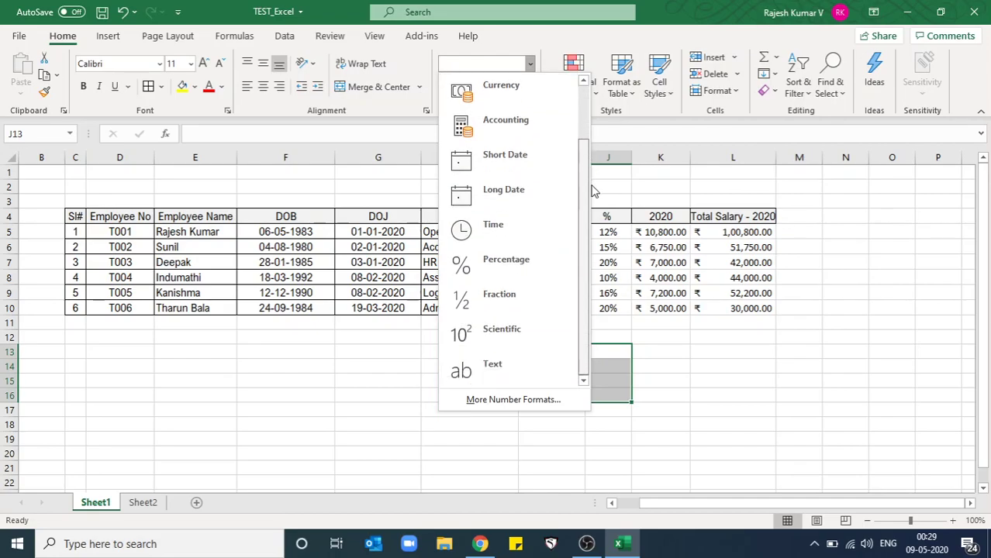
left_click(541, 286)
key("shift+BackSpace")
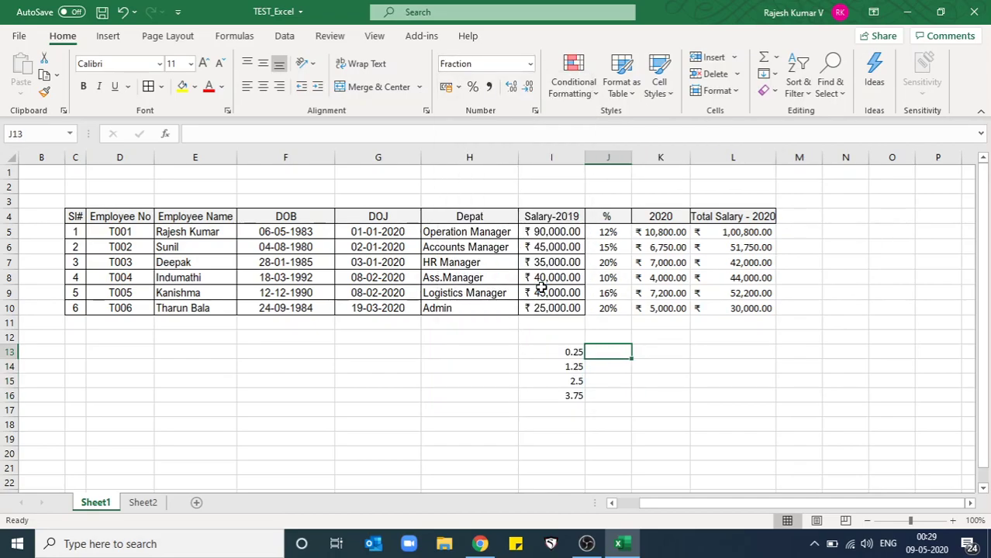
type("=I13")
key("Return")
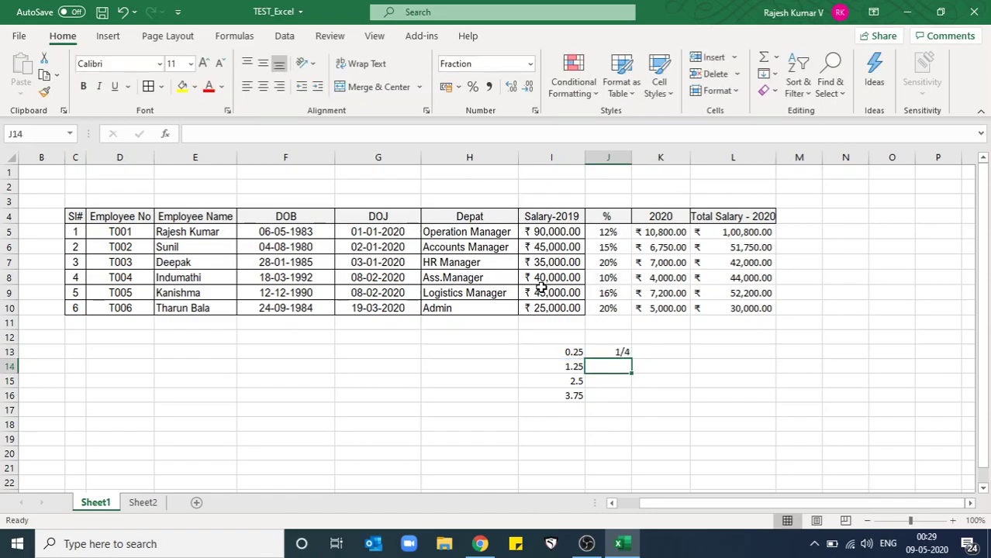
Step: Copy the J13 formula down into J14, J15 and J16
key("Up")
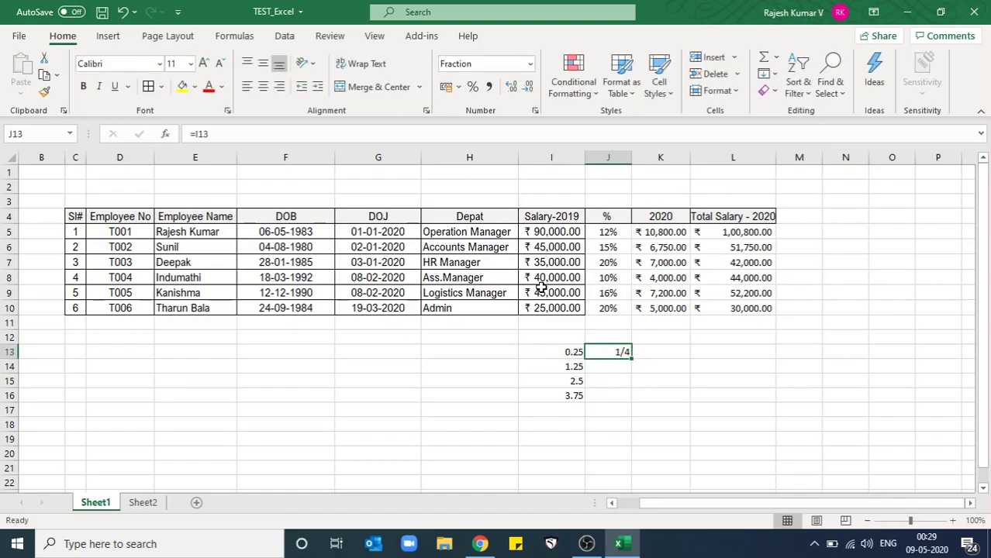
key("ctrl+c")
key("Down")
key("Return")
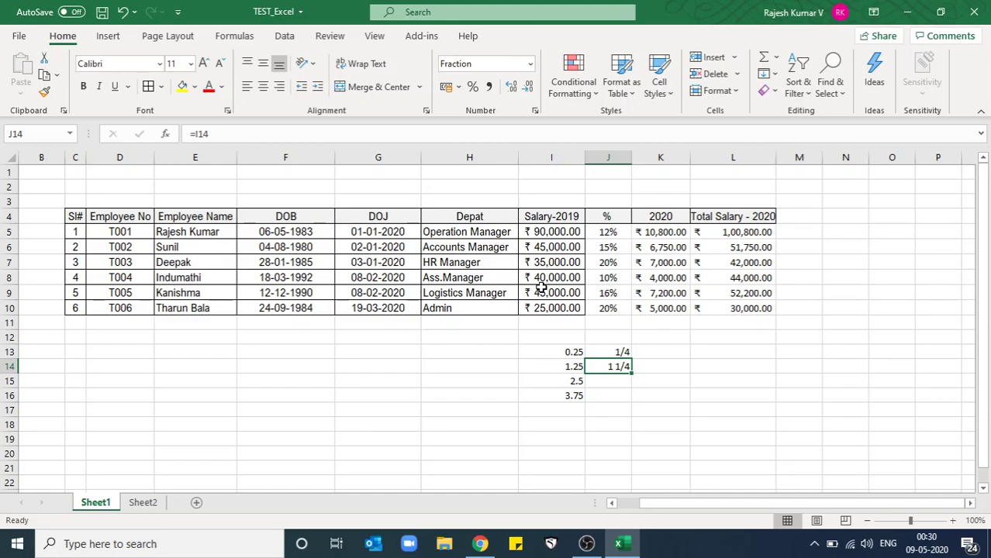
key("ctrl+c")
key("Down")
key("Return")
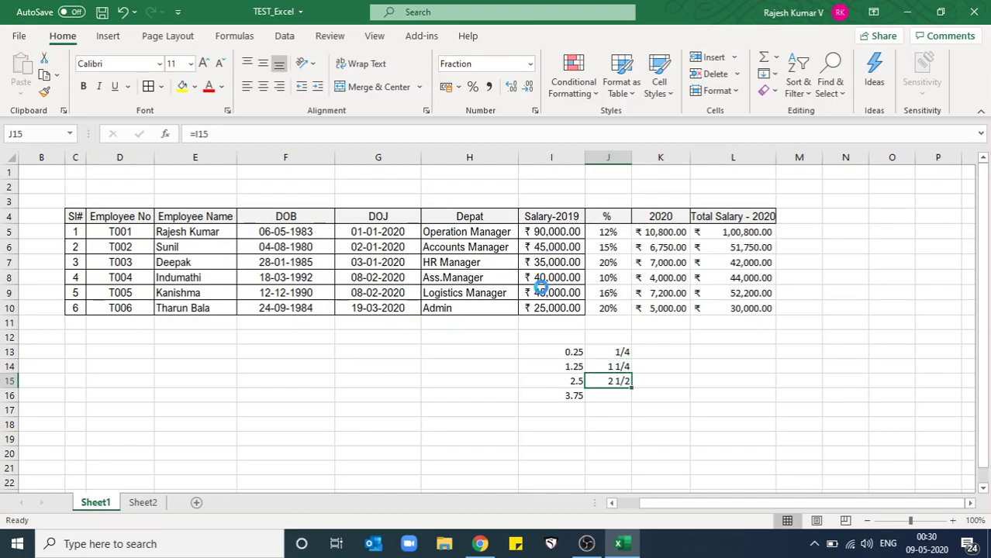
key("ctrl+c")
key("Down")
key("Return")
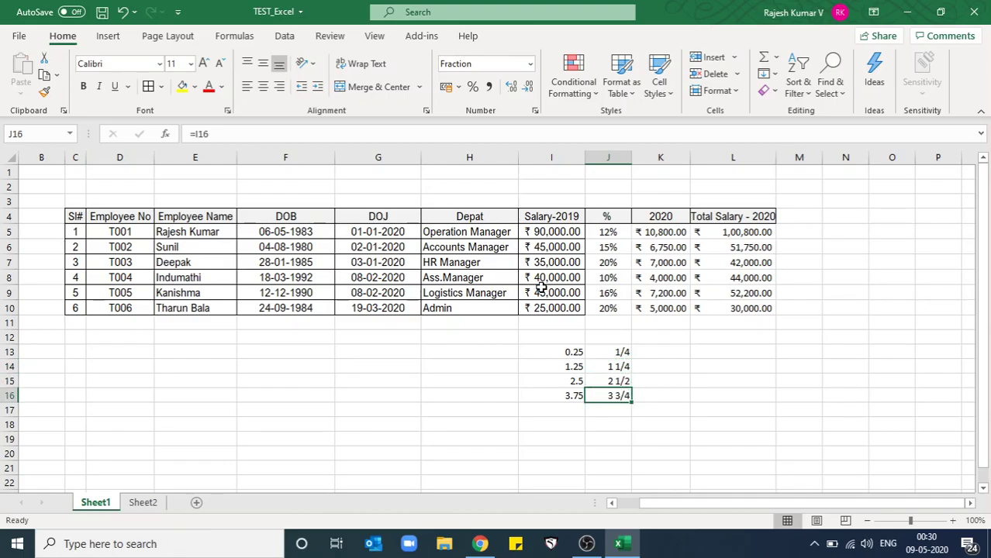
Step: Step through the decimals in column I and the fraction formulas beside them to check them
key("Left")
key("Up")
key("Up")
key("Up")
key("Left")
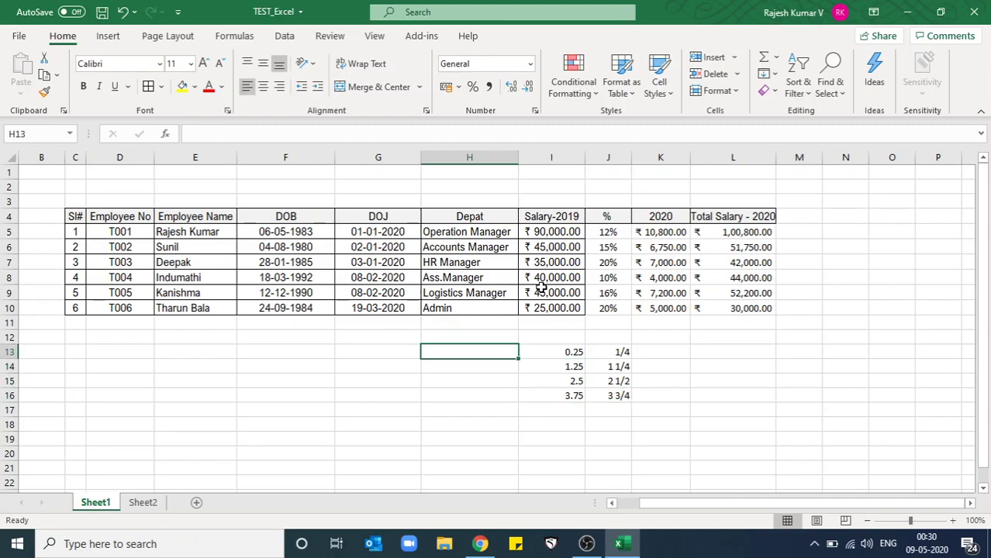
key("Right")
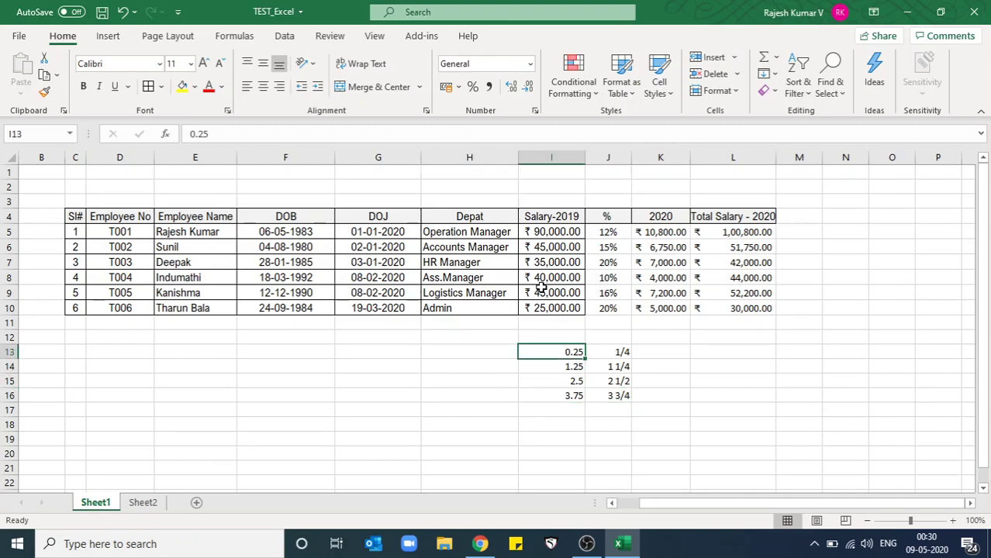
key("Down")
key("Down")
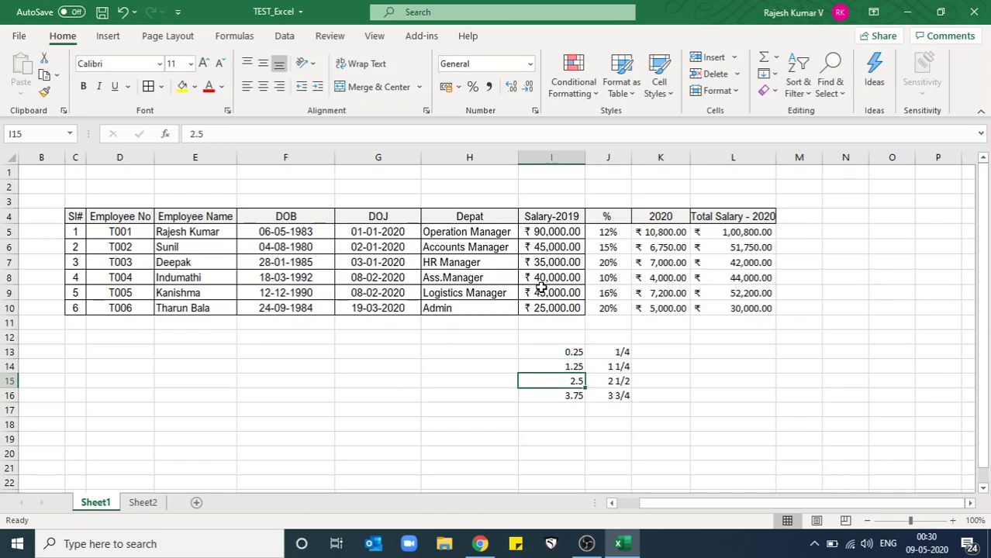
key("Down")
key("Up")
key("Up")
key("Right")
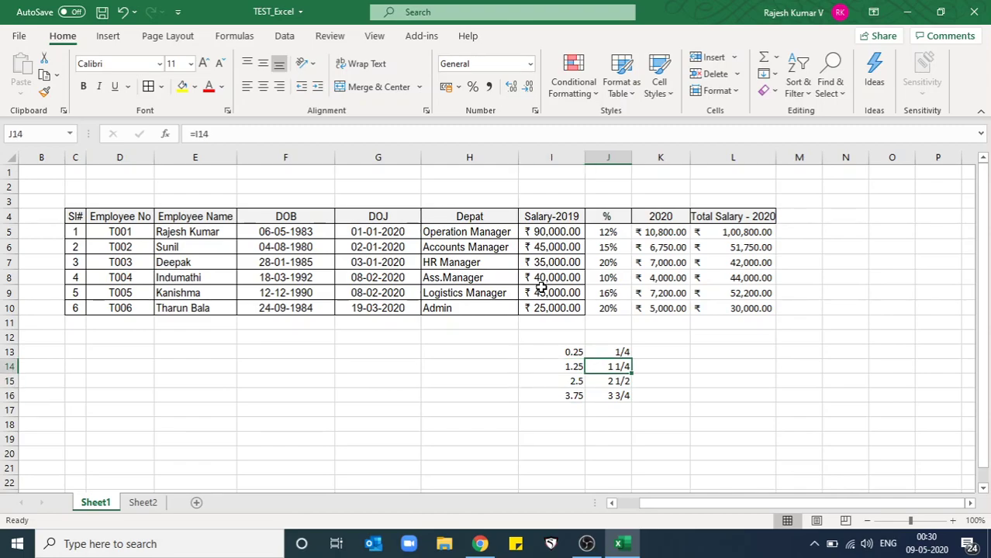
key("Down")
key("Left")
key("Right")
key("Left")
key("Up")
key("Up")
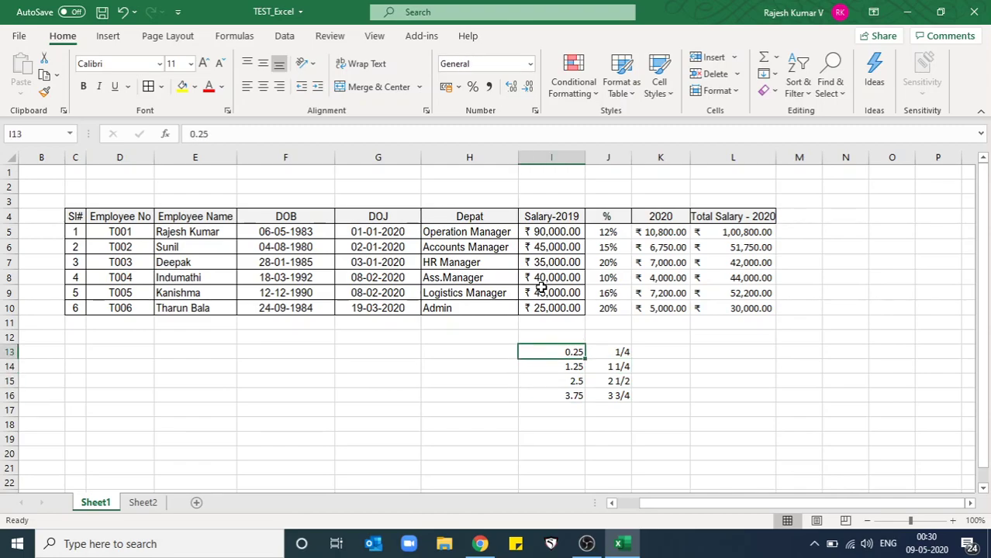
key("Down")
key("Down")
key("Right")
key("Up")
key("Up")
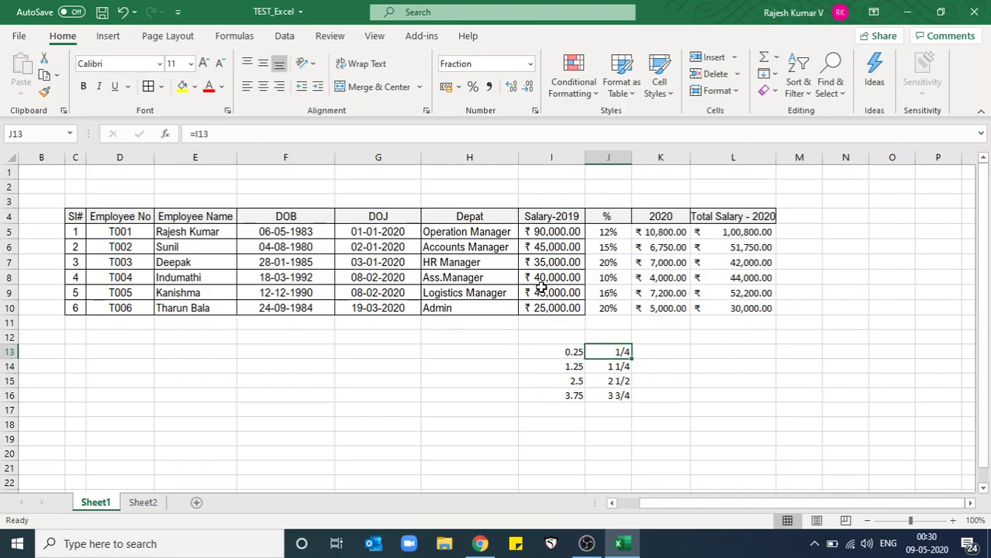
Step: Bold the four fractions in J13:J16, then delete them
key("shift+Down")
key("shift+Down")
key("shift+Down")
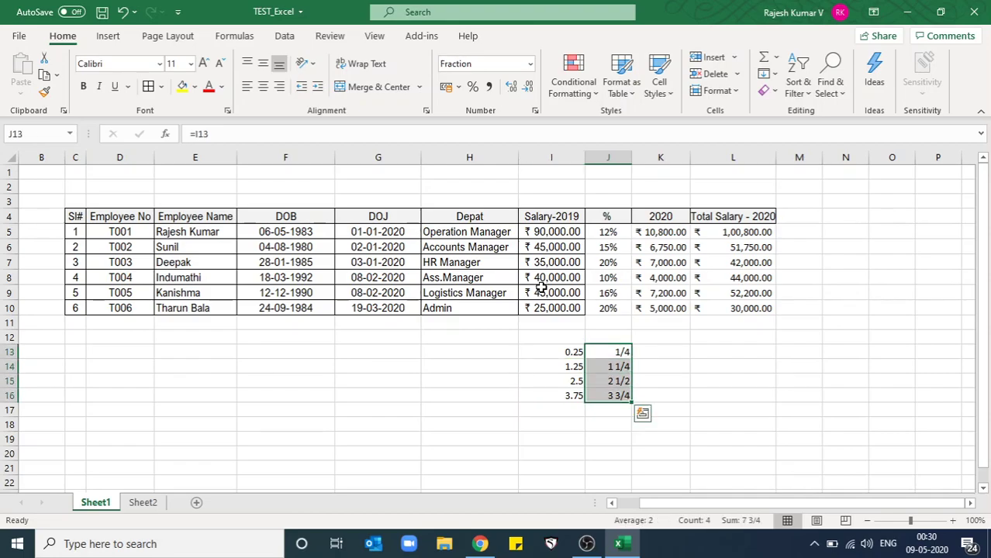
key("ctrl+b")
key("shift+Up")
key("shift+Up")
key("shift+Up")
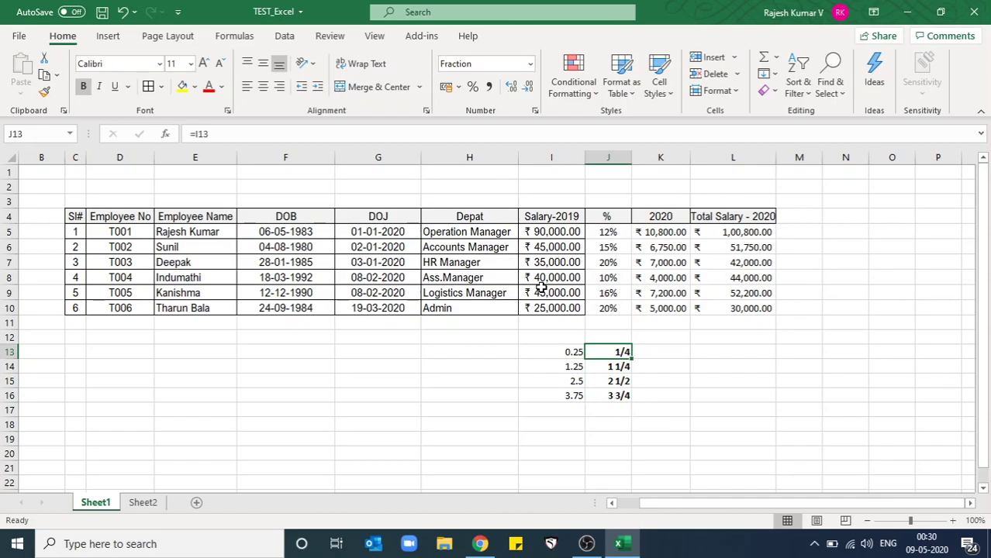
key("shift+Down")
key("shift+Down")
key("shift+Down")
key("Delete")
key("Right")
key("Left")
key("Left")
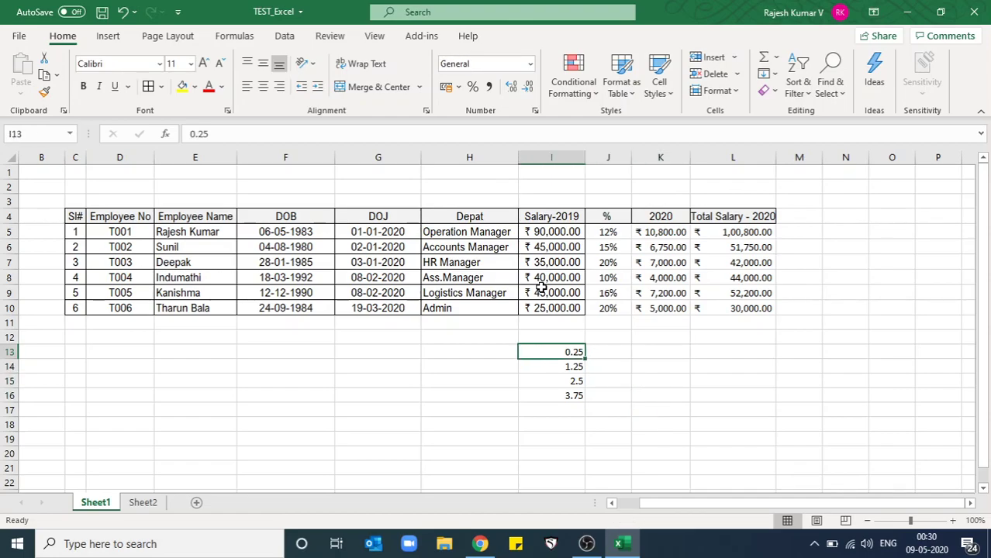
key("Right")
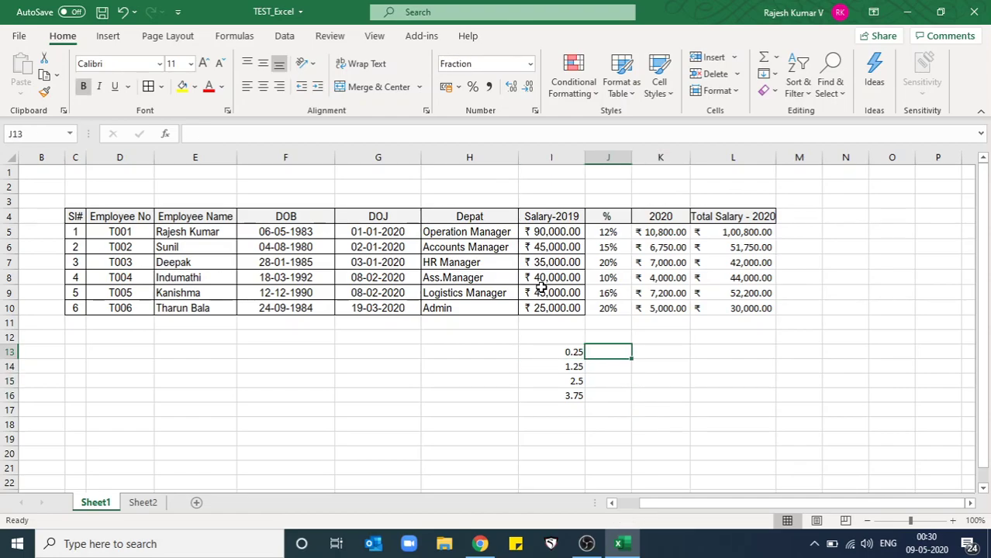
Step: Format J13:J16 as Fraction and enter =I13 in J13 to show 1/4
key("shift+Down")
key("shift+Down")
key("shift+Down")
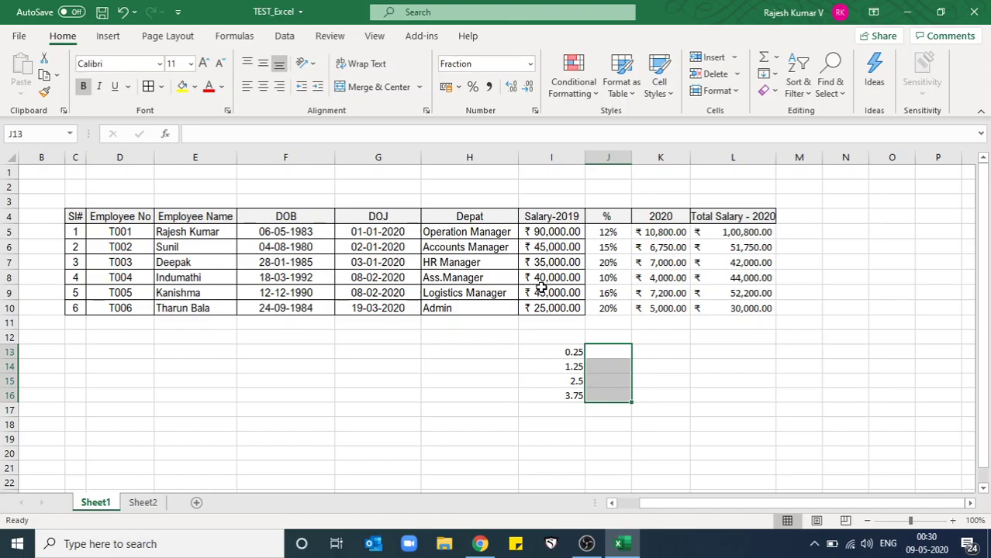
left_click(530, 64)
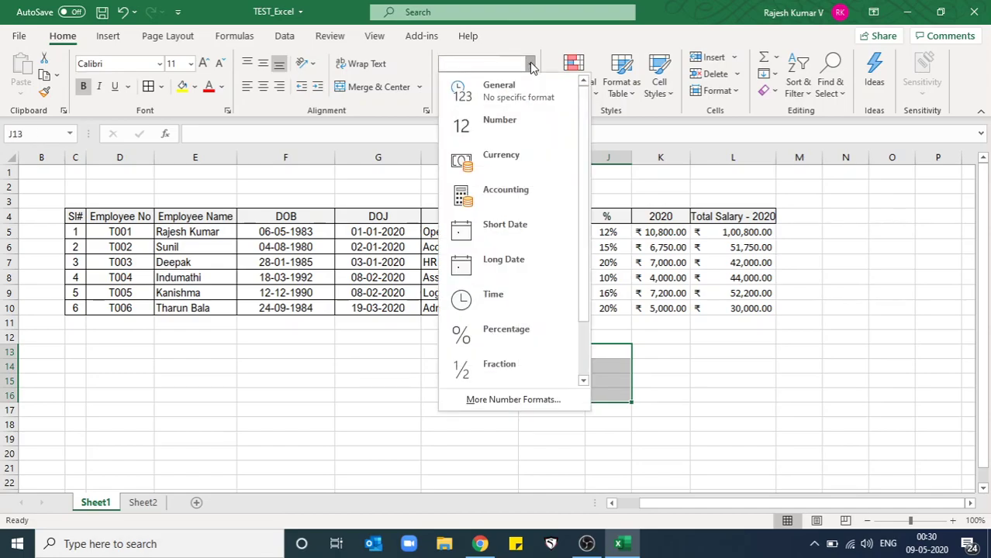
left_click(526, 356)
key("Right")
key("Left")
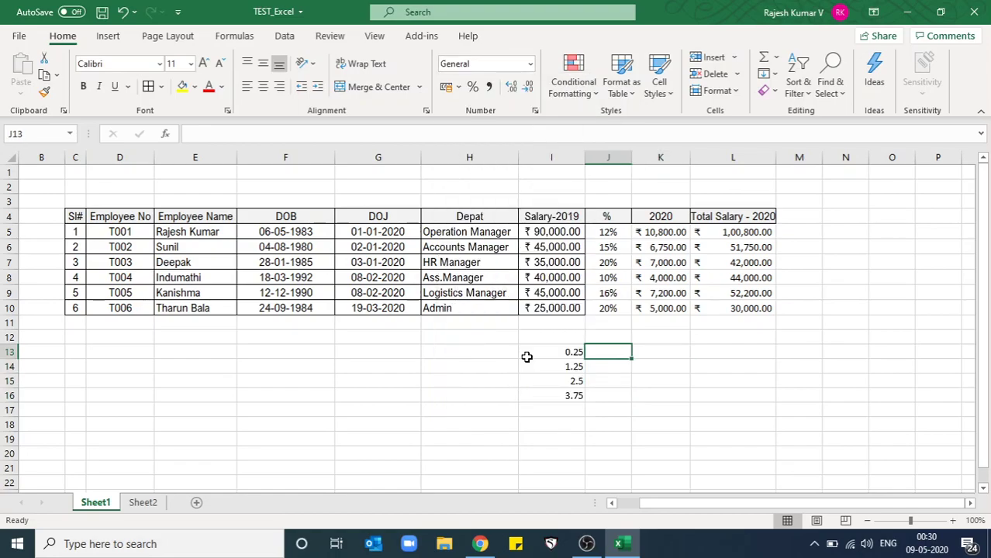
type("=")
left_click(527, 357)
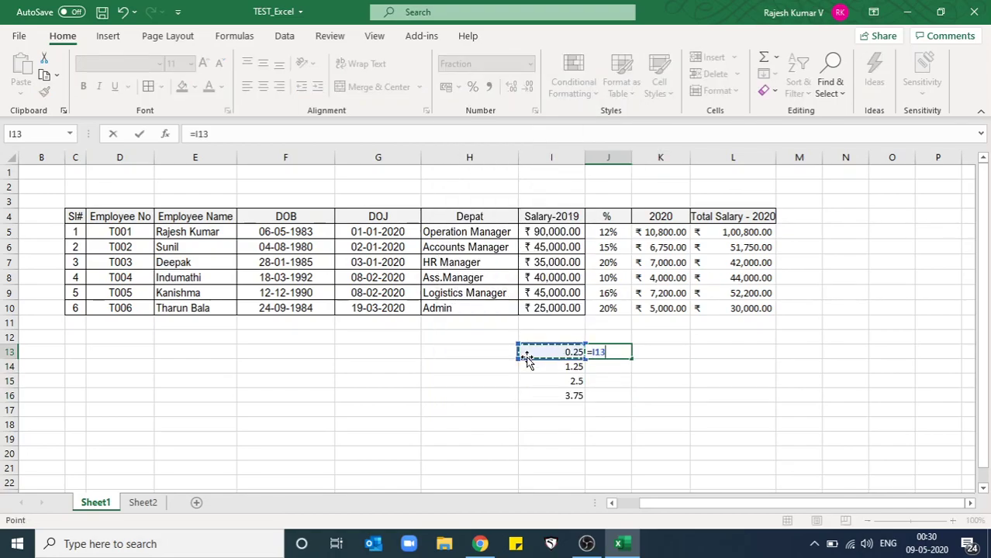
key("Return")
Step: Copy the J13 formula into J14:J16 to show 1 1/4, 2 1/2 and 3 3/4
key("Up")
key("ctrl+c")
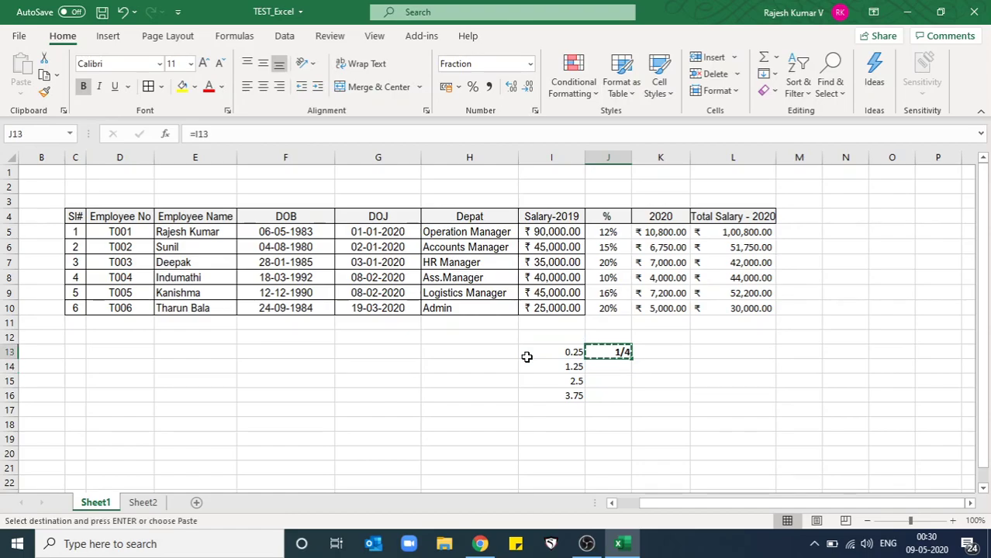
key("shift+Down")
key("shift+Down")
key("shift+Down")
key("Return")
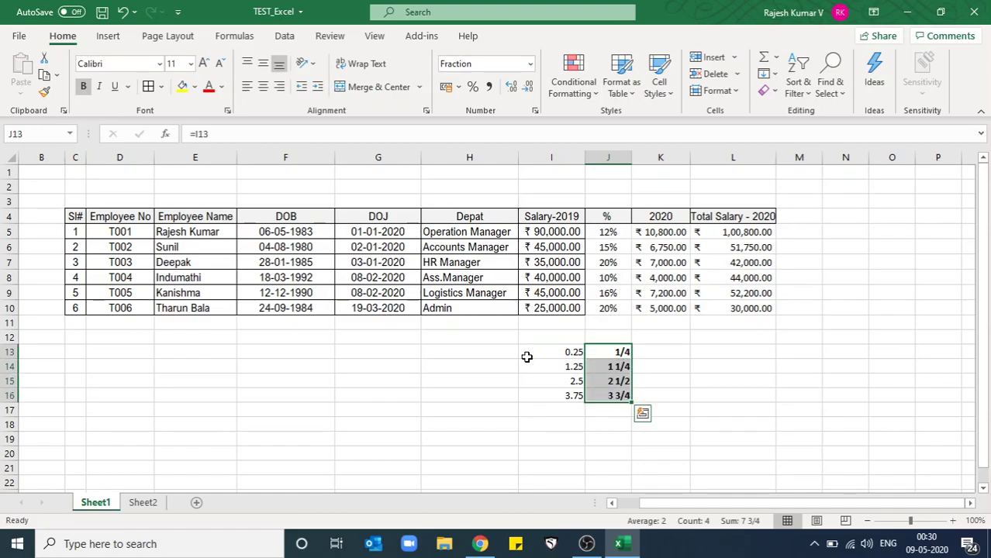
Step: Select I13:J16 and check the number format list without changing it, then select G5
key("Right")
left_click(527, 357)
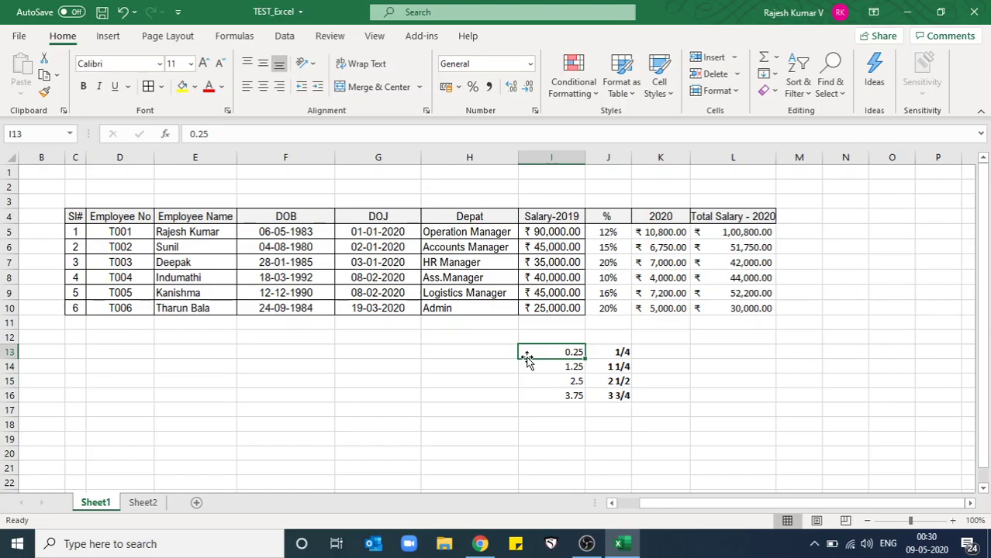
key("shift+Down")
key("shift+Down")
key("shift+Down")
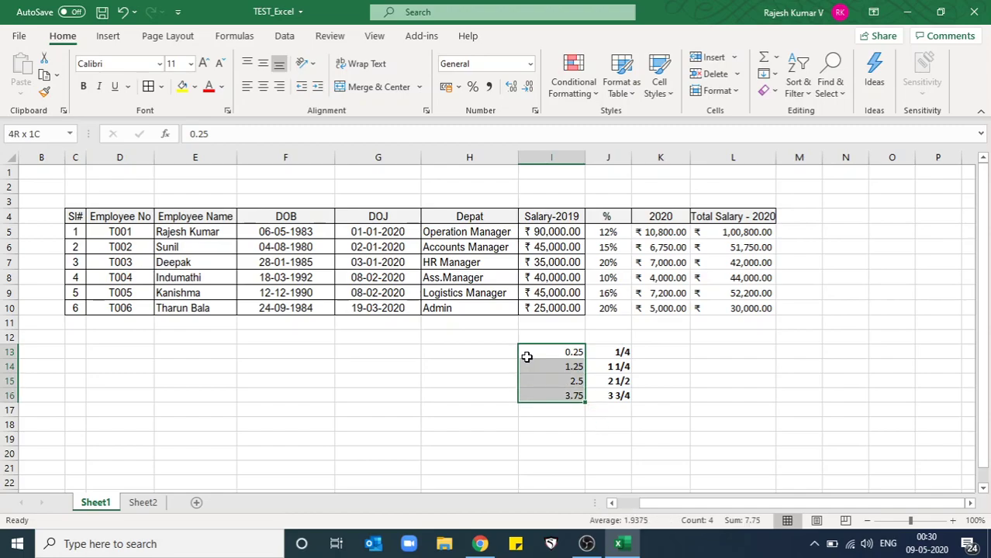
key("shift+Right")
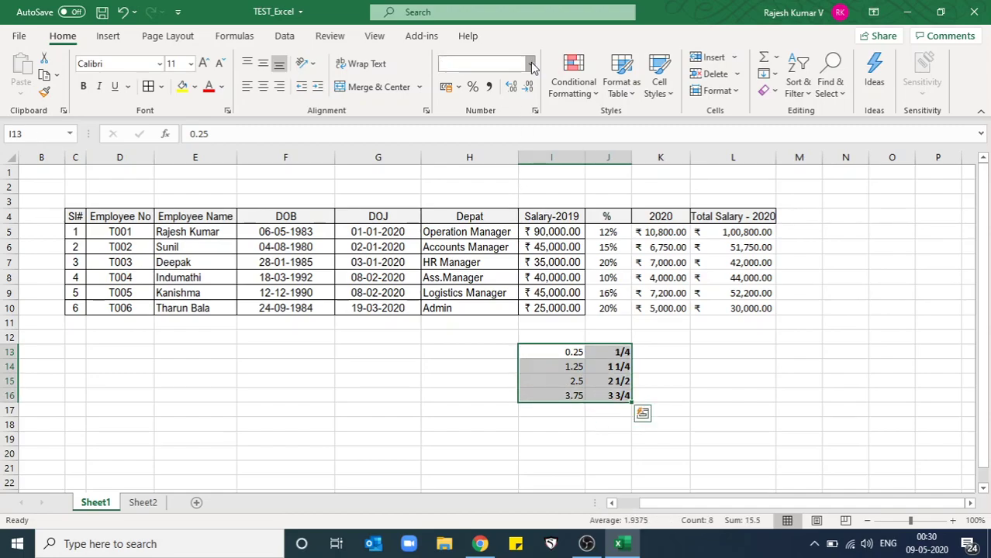
left_click(531, 63)
left_click(698, 317)
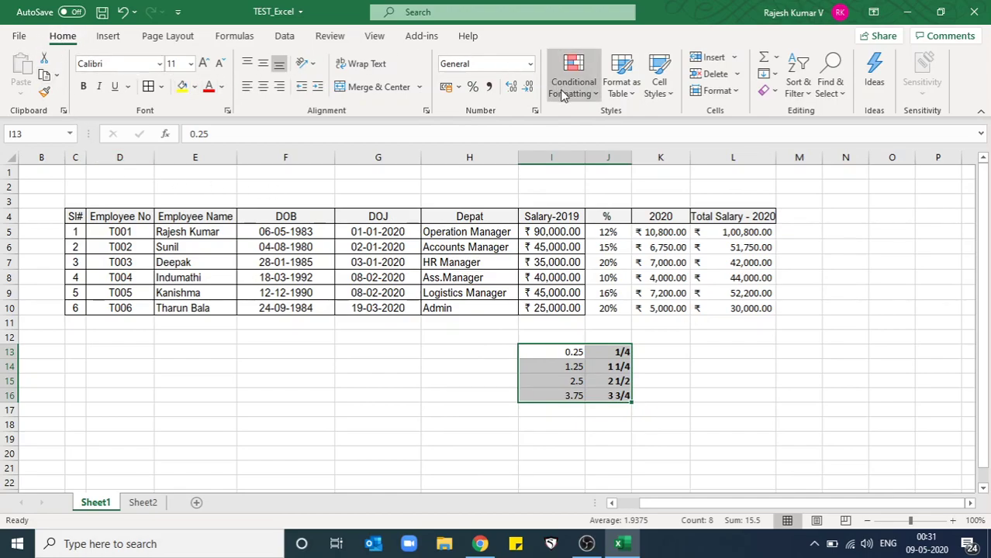
left_click(395, 245)
right_click(392, 234)
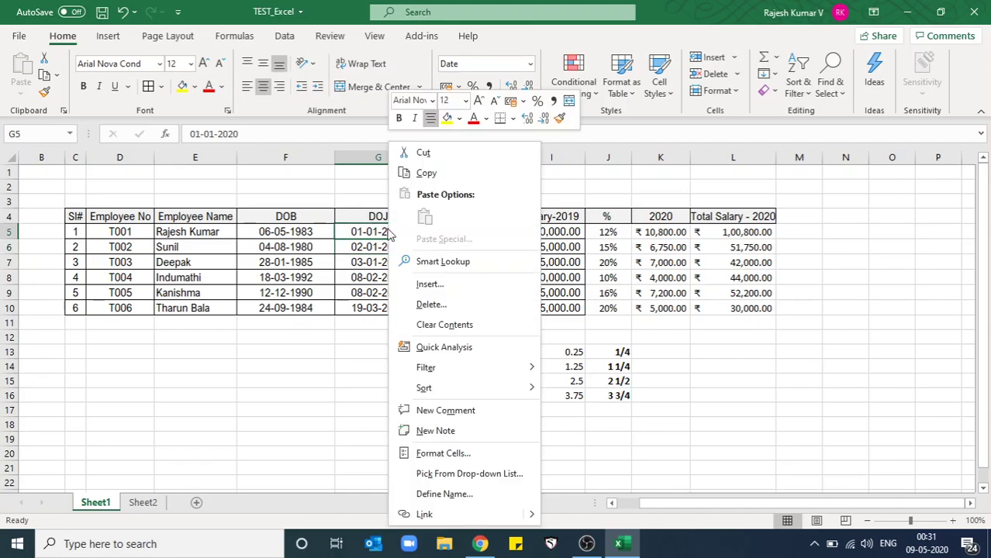
left_click(491, 454)
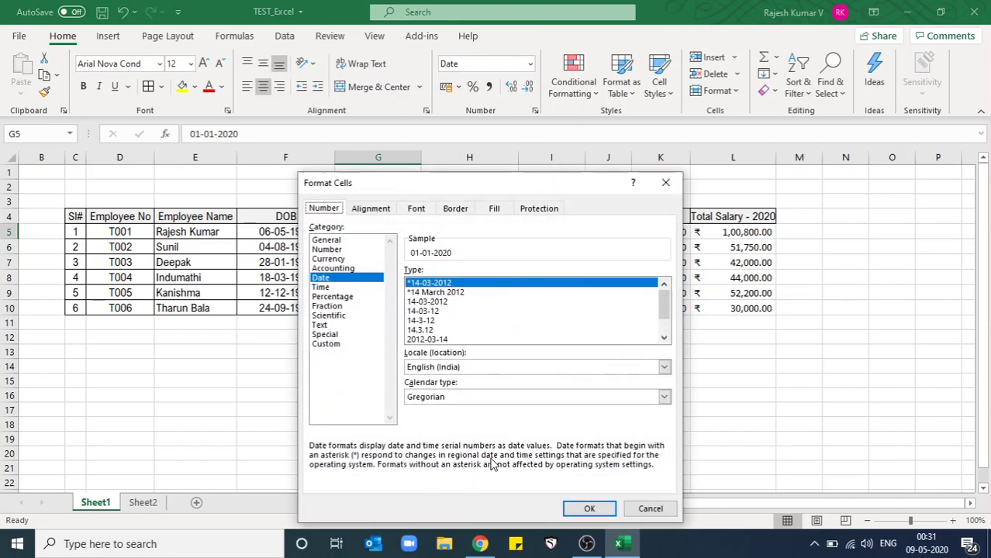
left_click(371, 208)
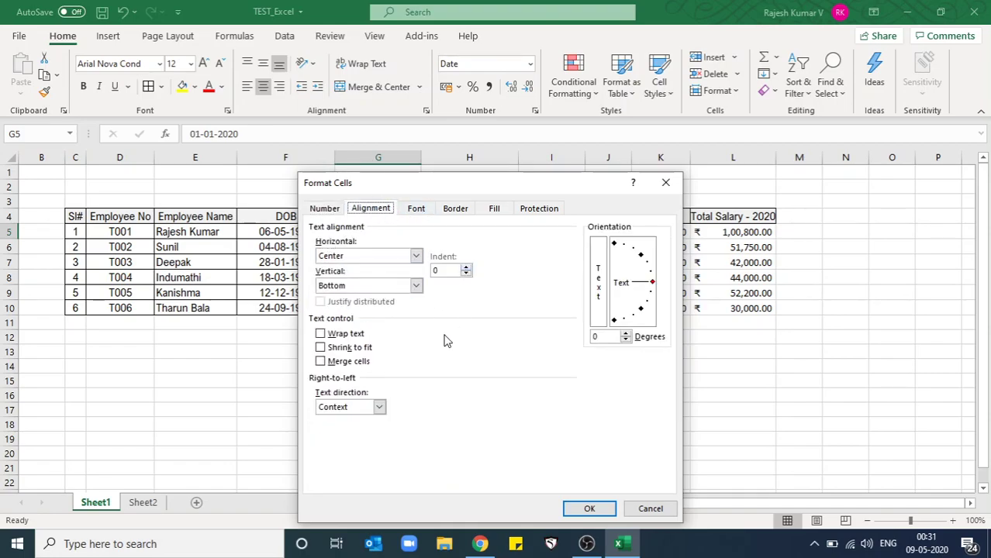
left_click(417, 209)
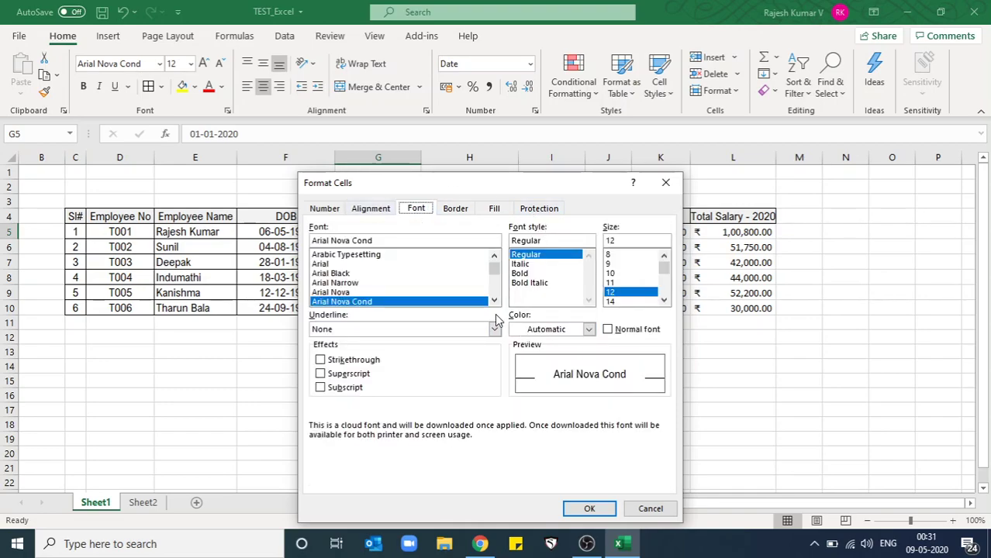
left_click(468, 211)
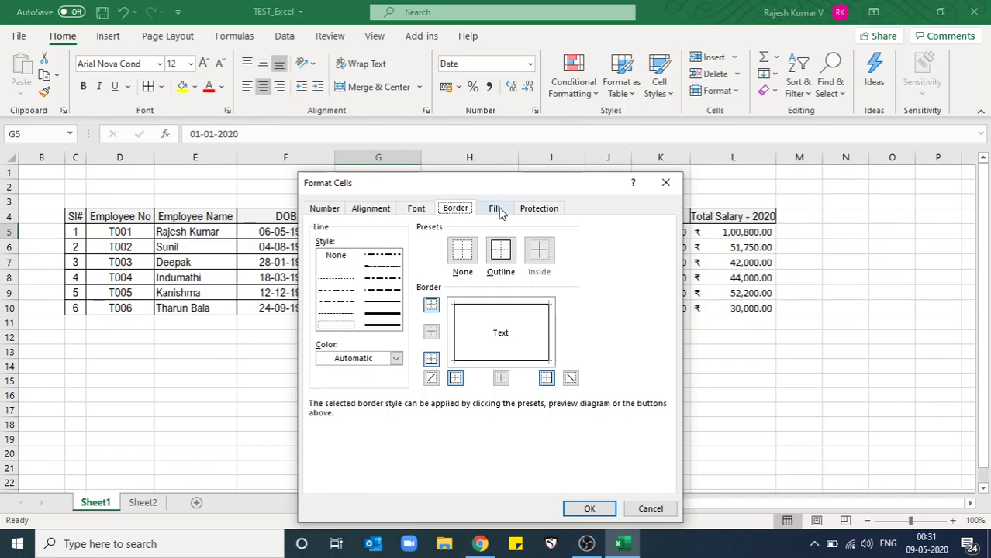
left_click(335, 212)
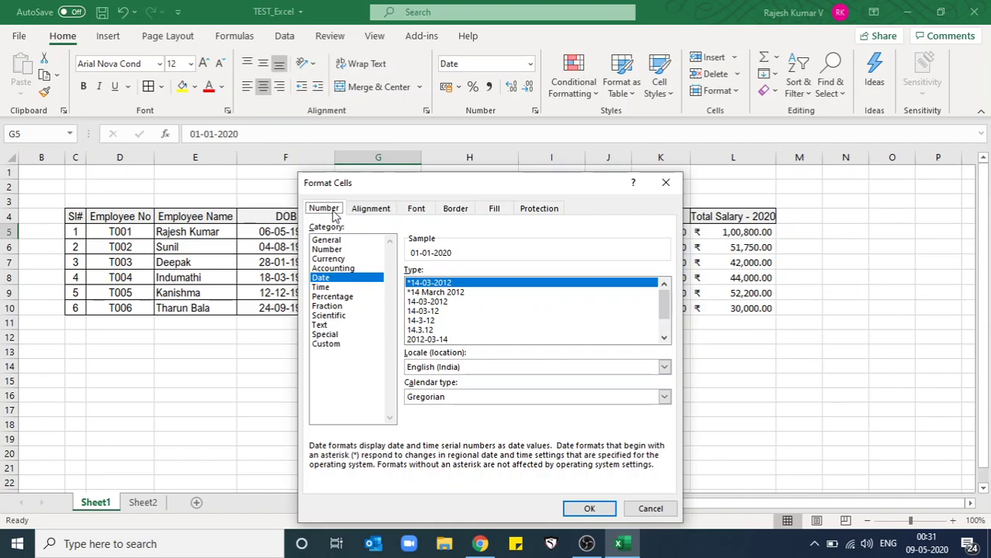
left_click(666, 183)
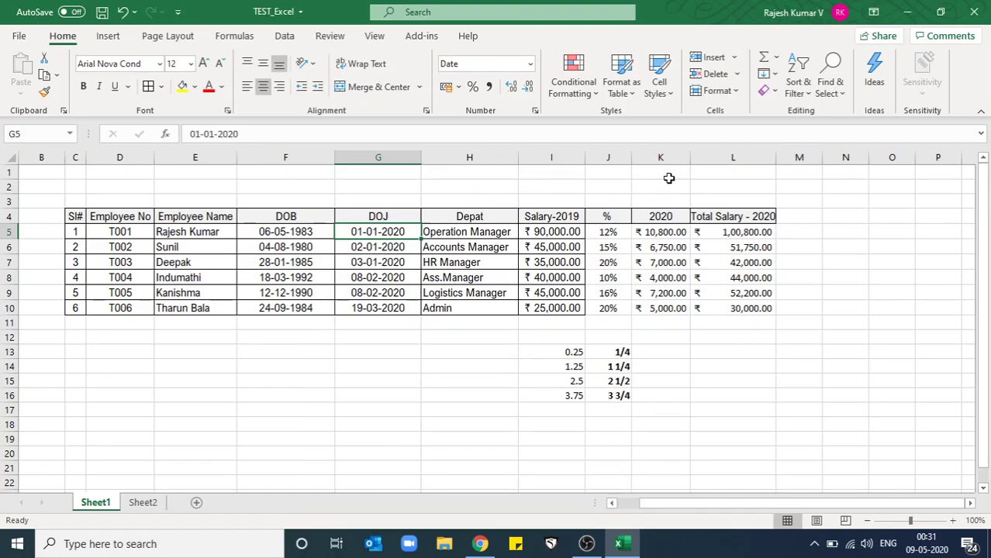
Step: Apply the '14 March 2012' long date type to DOB cells F5:F10 through Format Cells
left_click(301, 231)
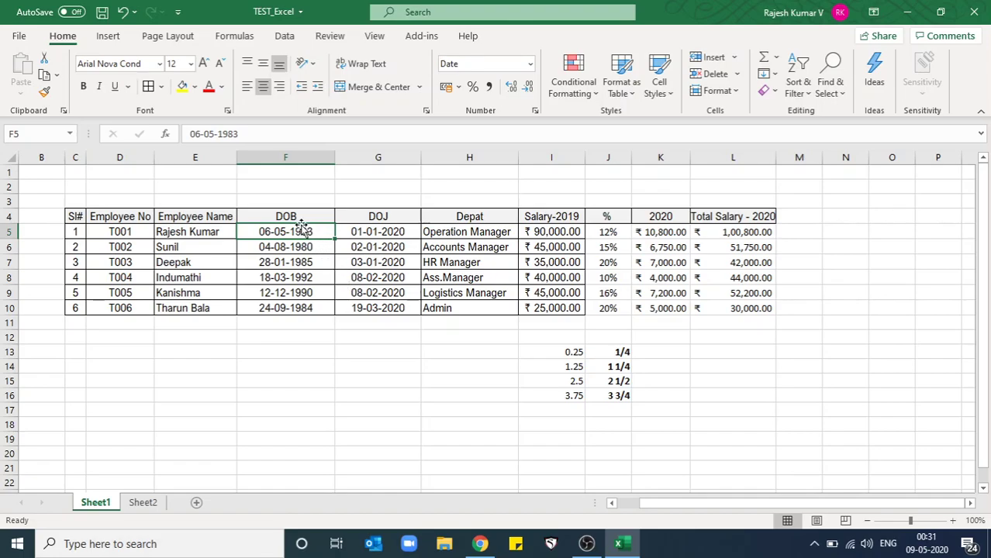
left_click_drag(299, 236, 301, 308)
left_click(382, 366)
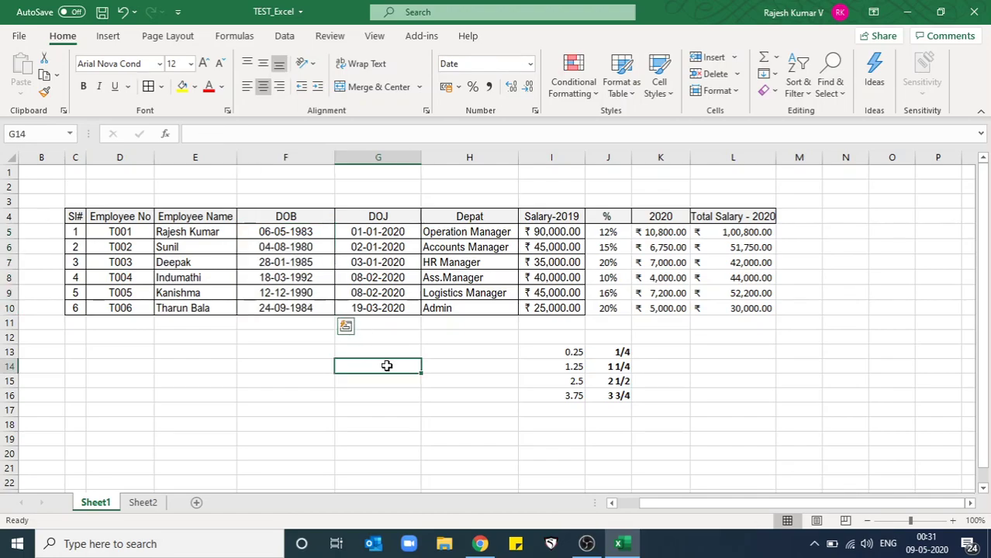
left_click_drag(305, 232, 299, 309)
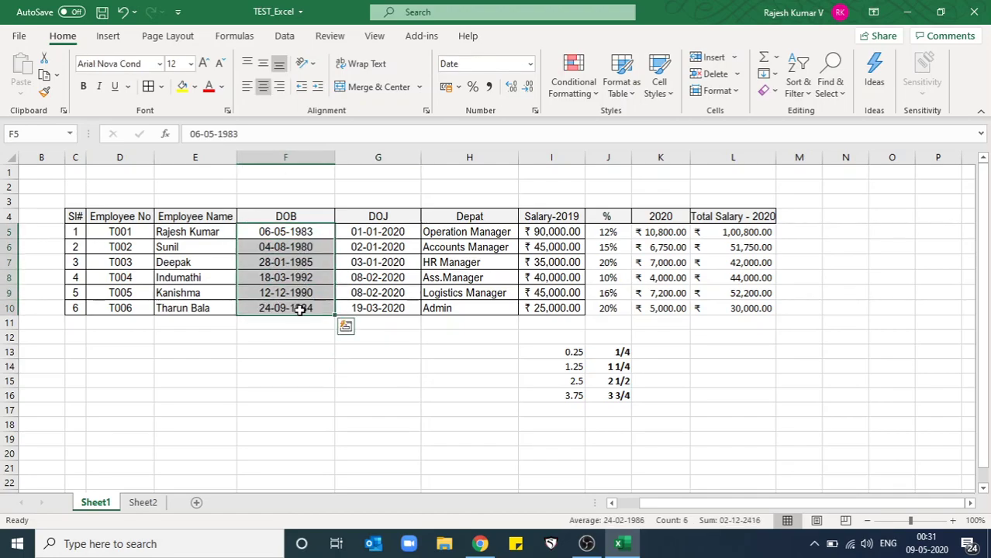
right_click(317, 258)
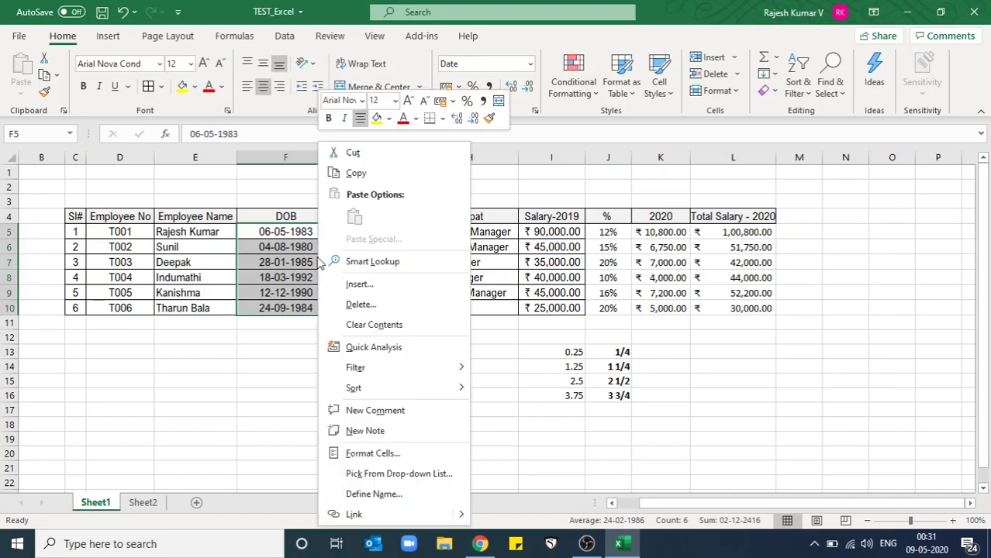
left_click(412, 456)
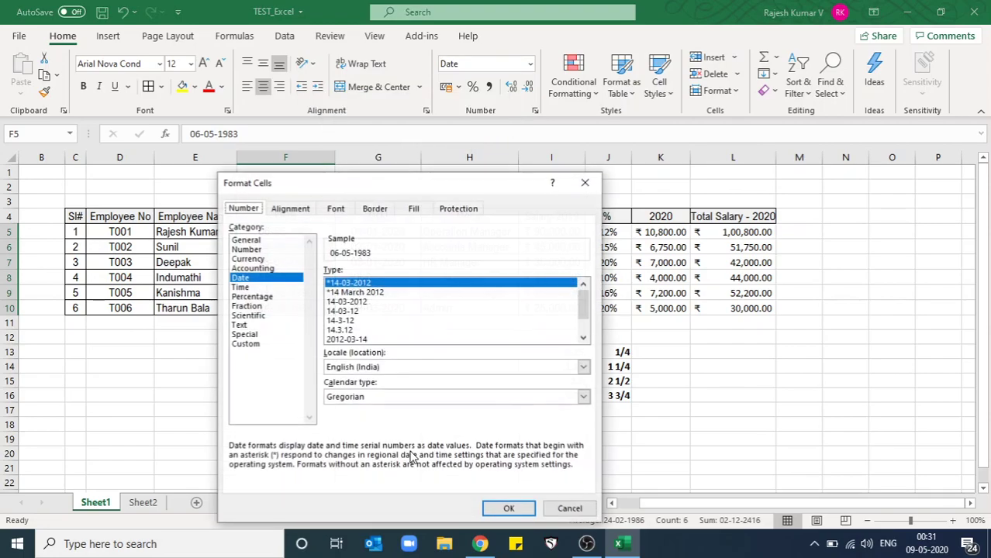
left_click_drag(481, 187, 688, 141)
left_click(490, 237)
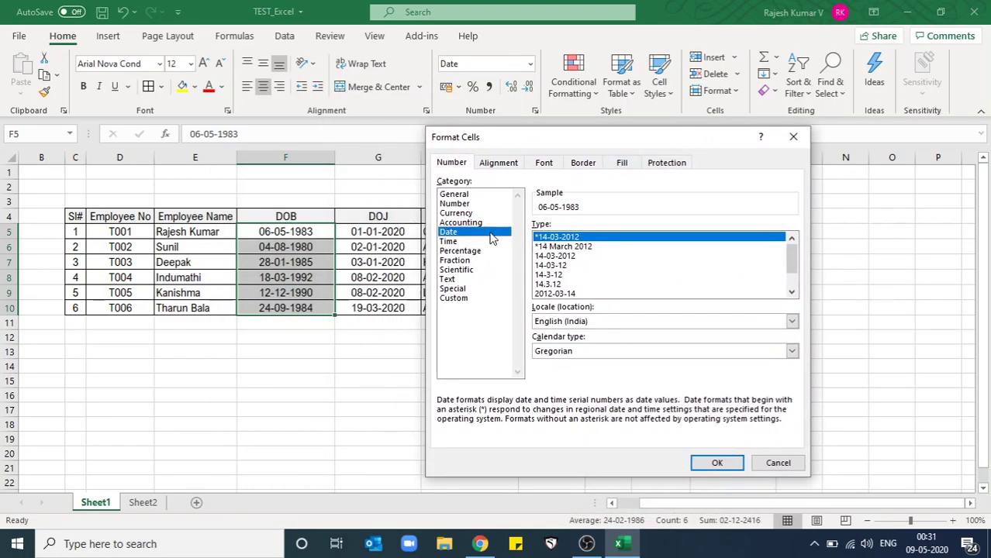
left_click(792, 292)
left_click(792, 291)
left_click(792, 292)
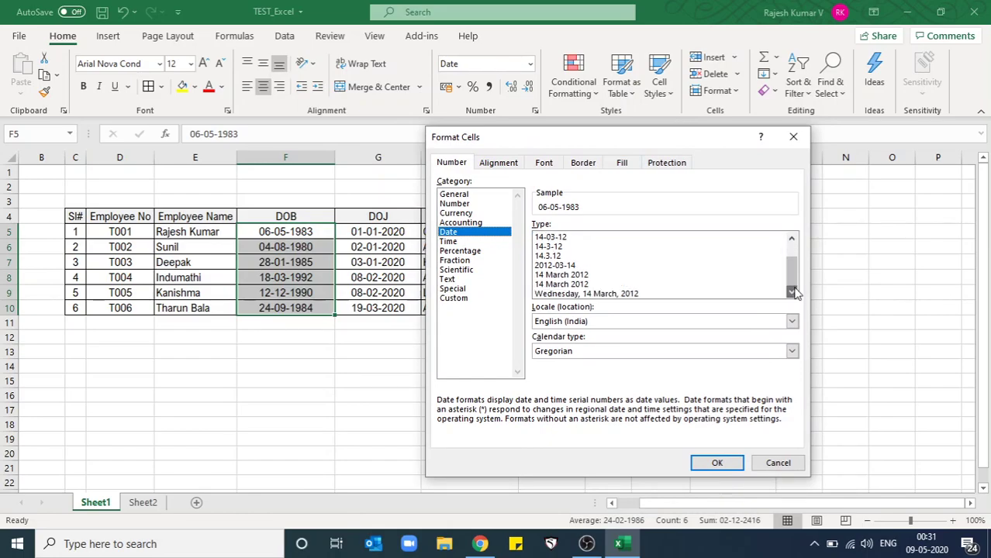
left_click(584, 276)
key("Return")
Step: Select DOB cells F5:F10 and open Format Cells for them
left_click(389, 293)
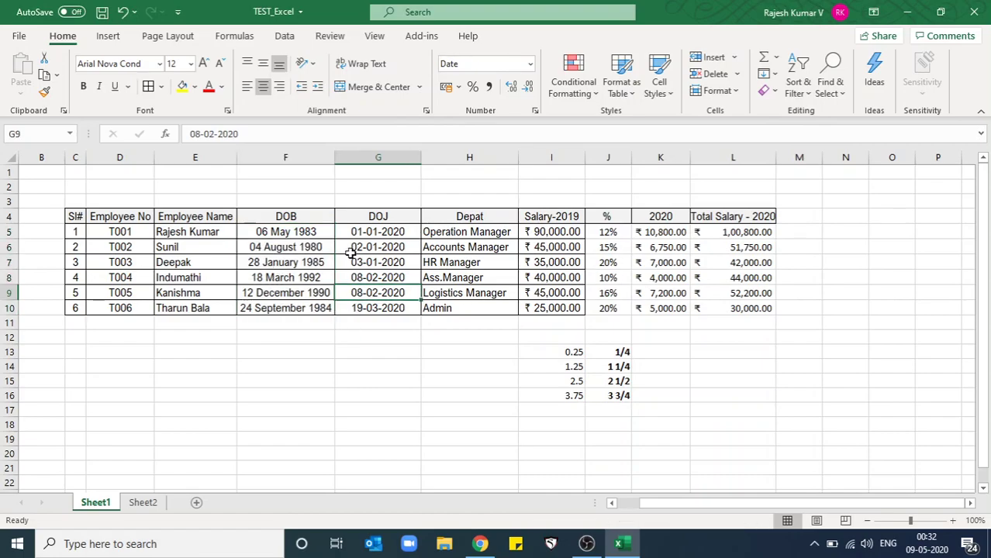
left_click(307, 234)
left_click_drag(308, 232, 303, 312)
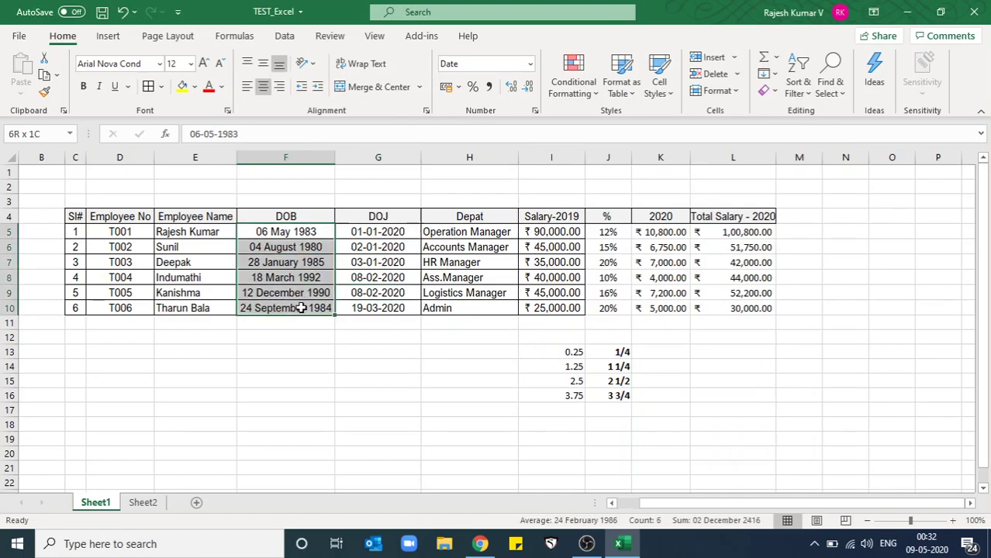
right_click(329, 245)
mouse_move(421, 392)
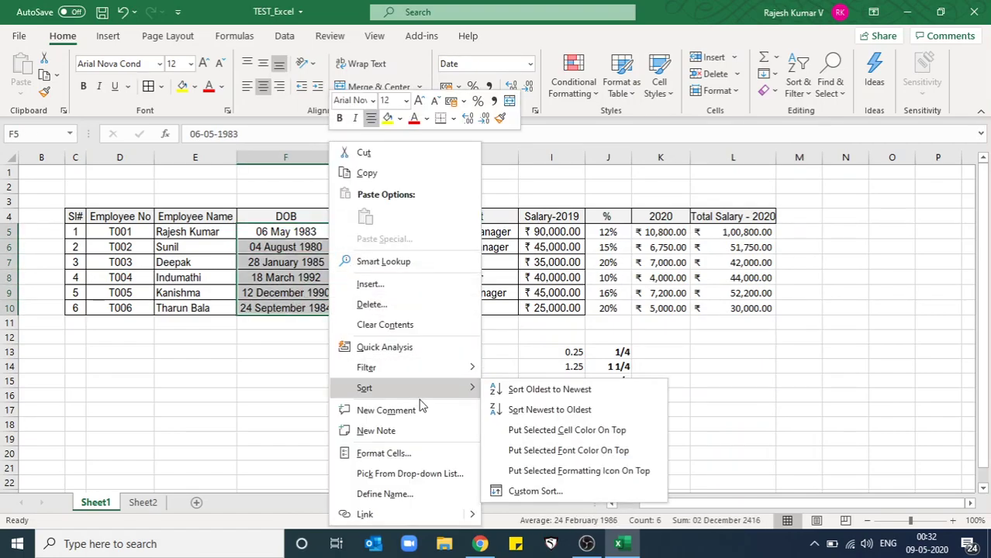
left_click(411, 453)
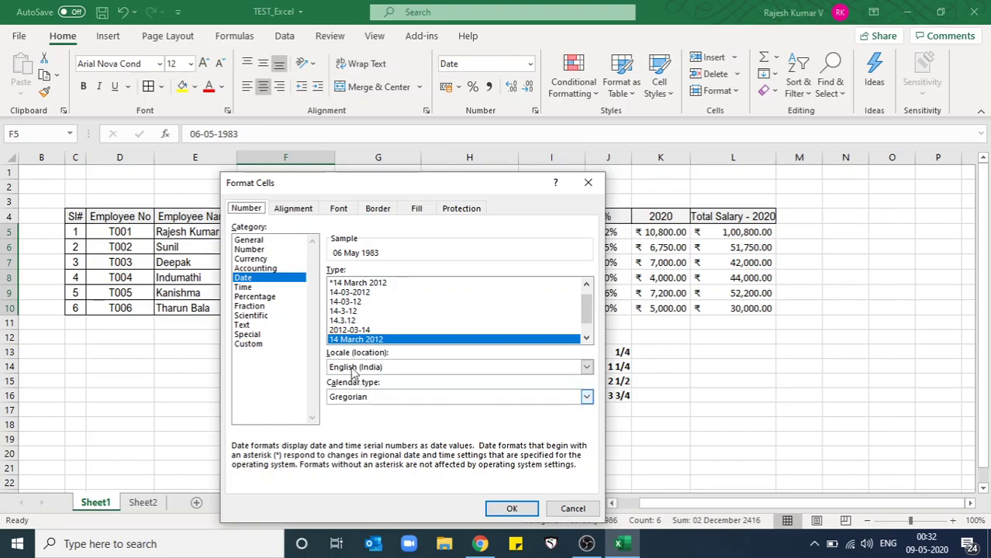
Step: Choose the Custom dd-mm-yyyy format so dates show as 06-05-1983
left_click(256, 346)
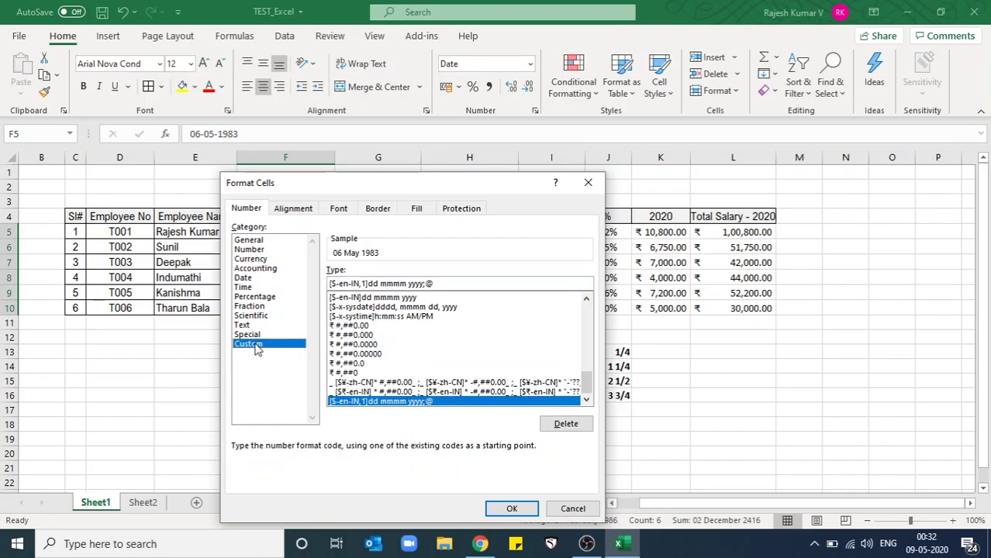
left_click(587, 300)
left_click(587, 301)
left_click(588, 301)
left_click(587, 300)
left_click(587, 300)
left_click(588, 300)
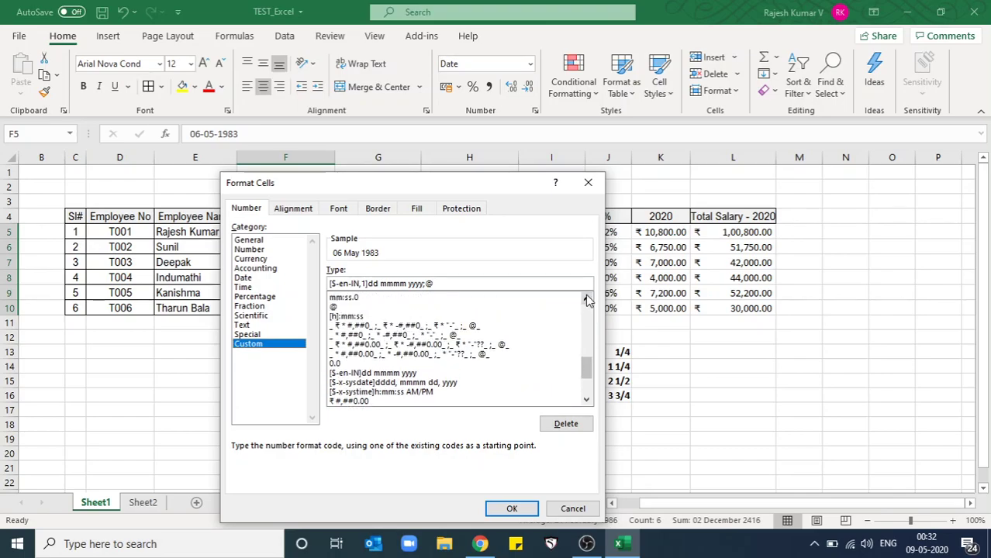
left_click(587, 300)
left_click(588, 300)
left_click(587, 301)
left_click(587, 301)
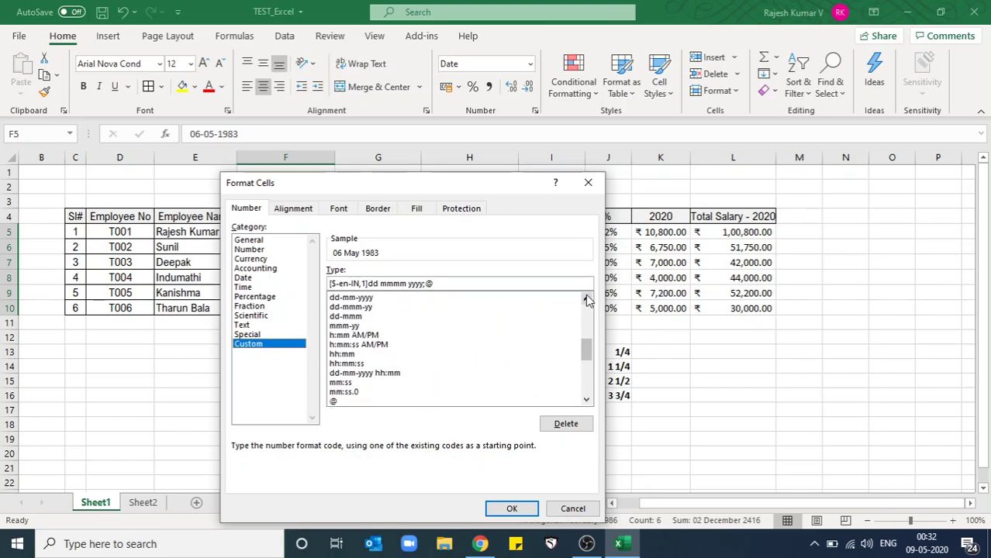
left_click(587, 300)
left_click(587, 300)
left_click(587, 300)
left_click(587, 300)
left_click(587, 301)
left_click(587, 301)
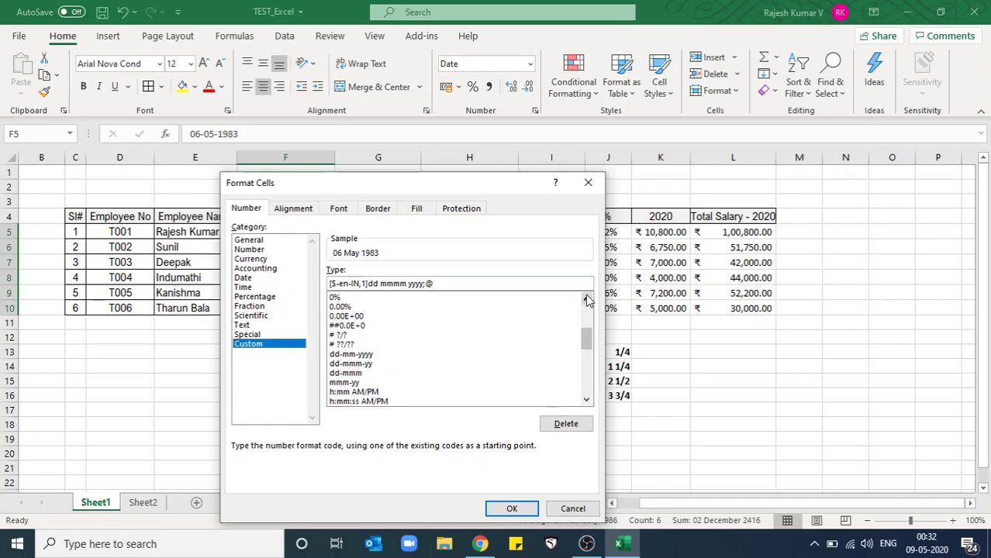
left_click(587, 300)
left_click(587, 300)
left_click(587, 300)
left_click(588, 300)
left_click(587, 300)
left_click(588, 300)
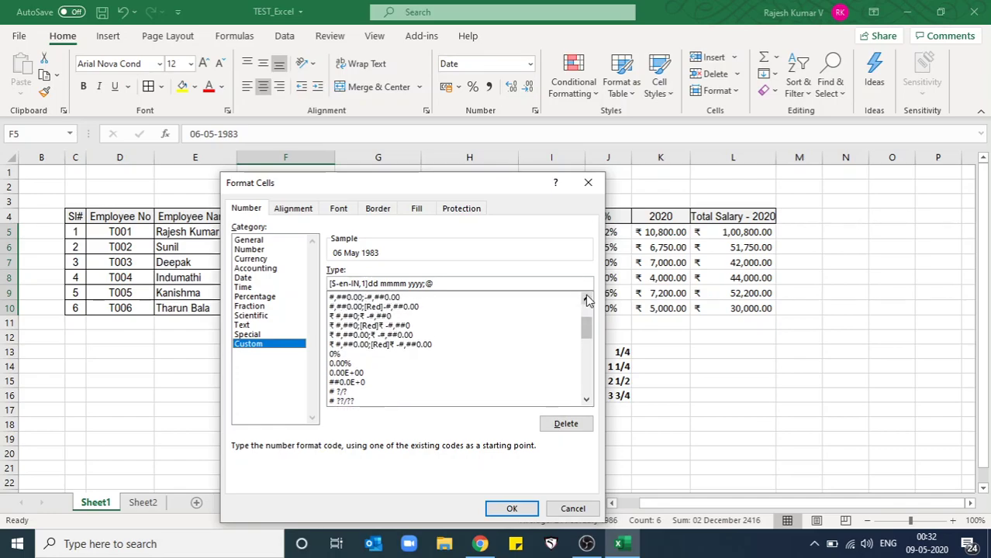
left_click(587, 399)
left_click(587, 399)
left_click(587, 399)
left_click(587, 399)
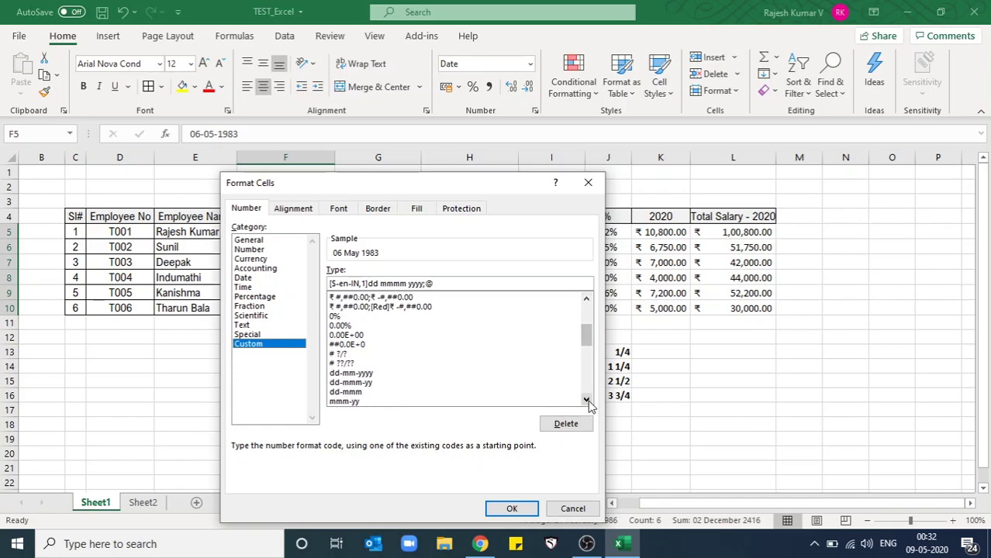
left_click(377, 374)
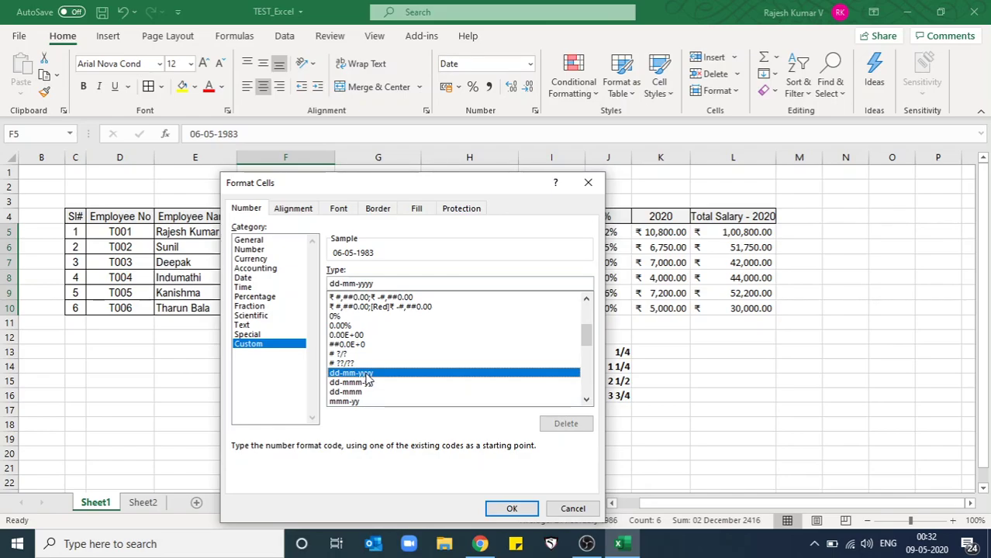
left_click(512, 509)
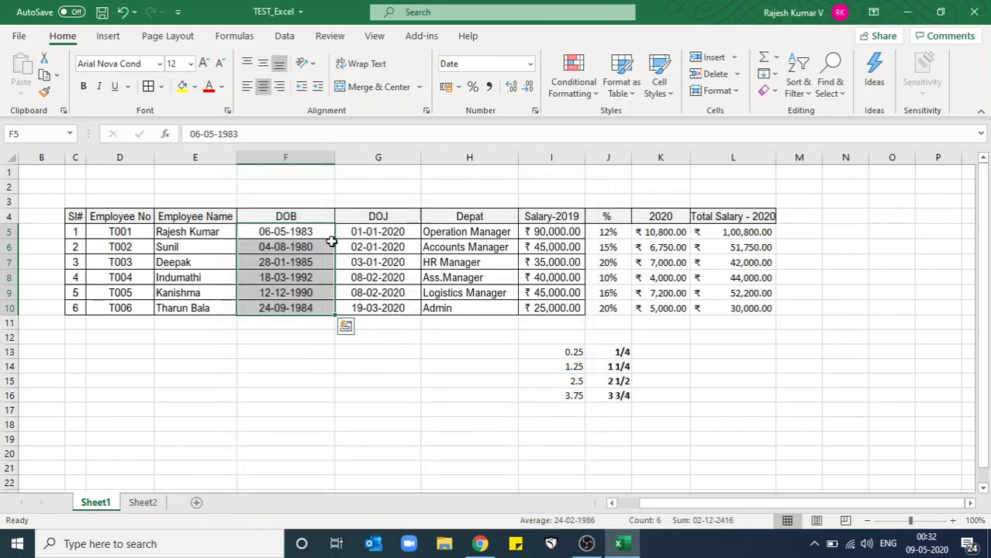
Step: Select DOB cells F5:F10 and open Format Cells on the Custom category
left_click_drag(318, 229, 320, 286)
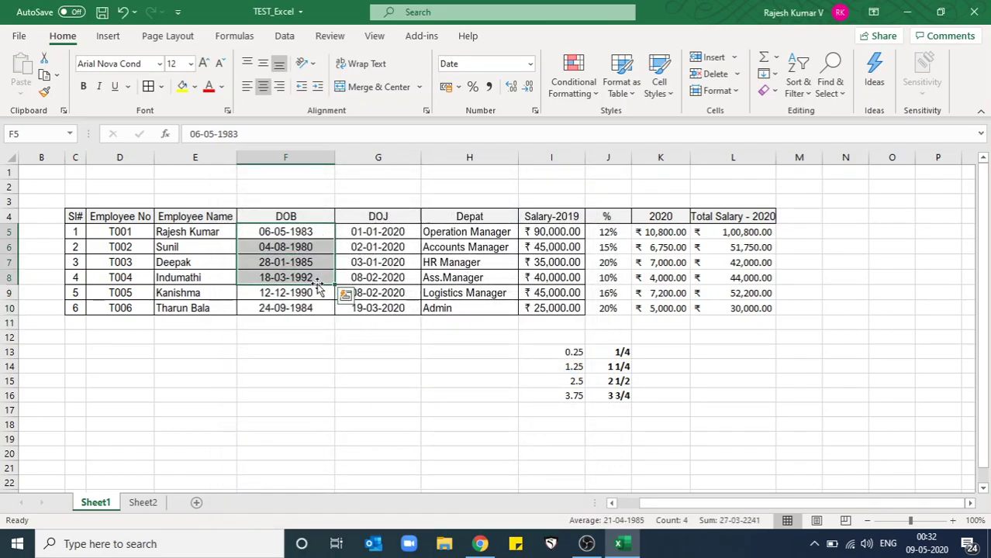
left_click(299, 238)
left_click_drag(299, 244, 294, 311)
right_click(302, 265)
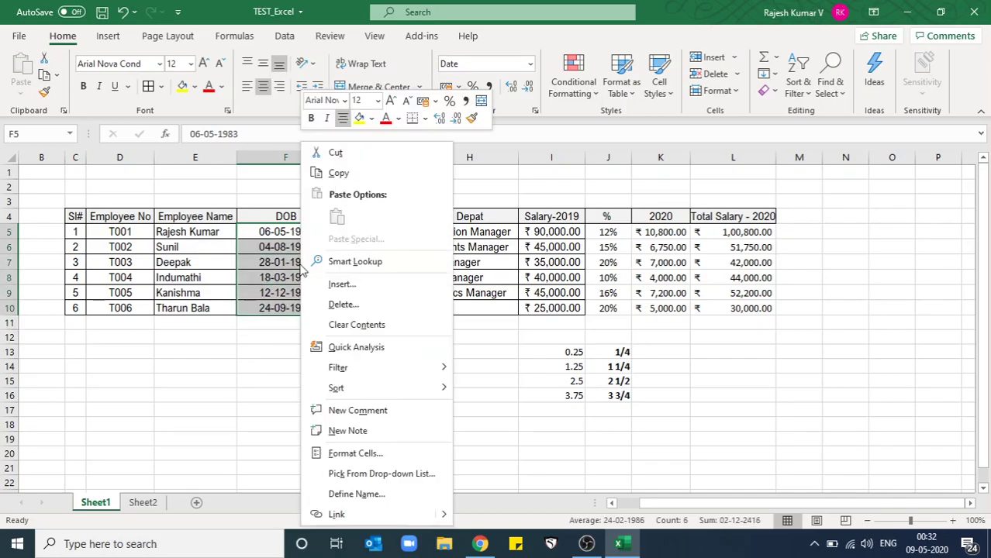
left_click(396, 453)
left_click_drag(445, 186, 599, 182)
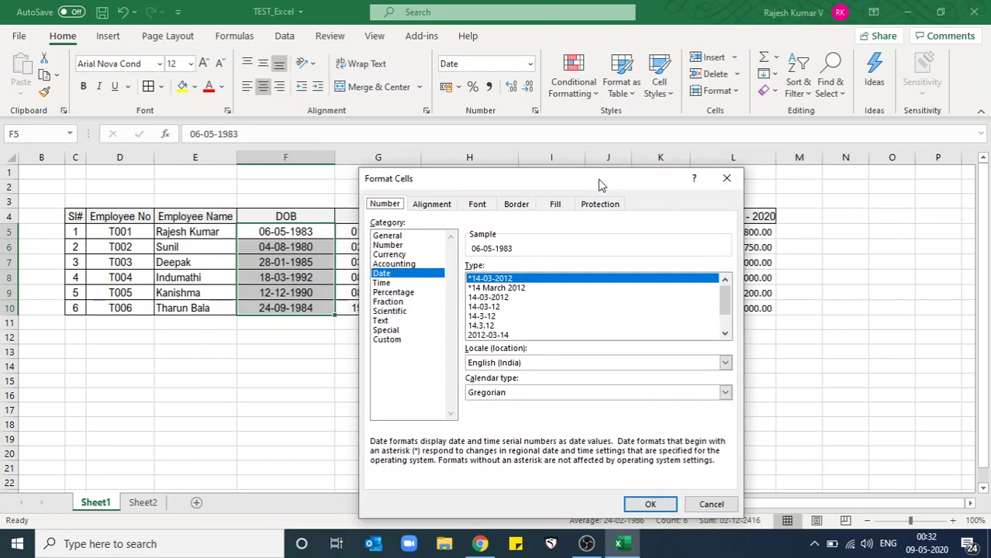
left_click(412, 341)
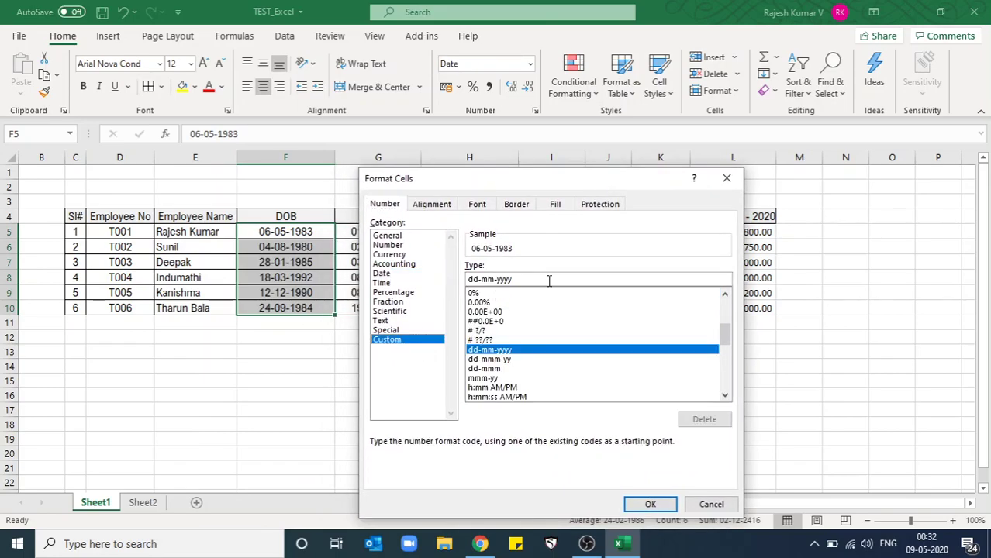
Step: Replace the dd-mm-yyyy code with dd-mmm-yy so dates read 06-May-83
left_click_drag(549, 281, 463, 280)
type("dd")
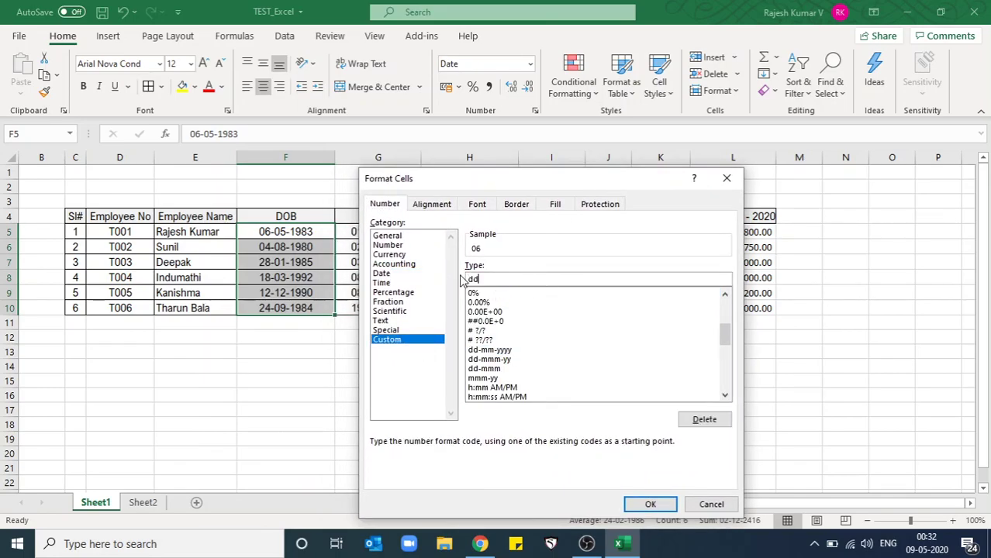
type("-mmm-yy")
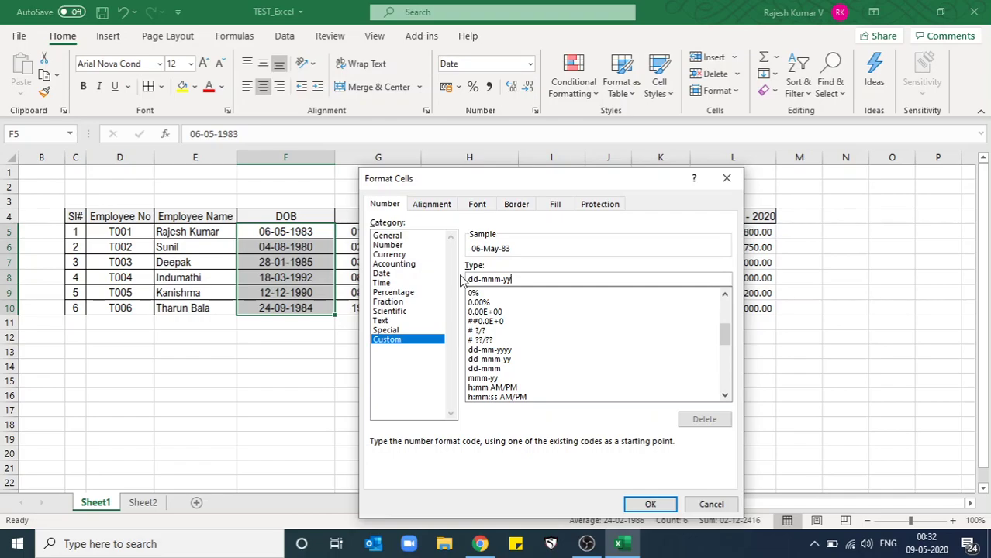
key("Return")
key("Down")
key("Up")
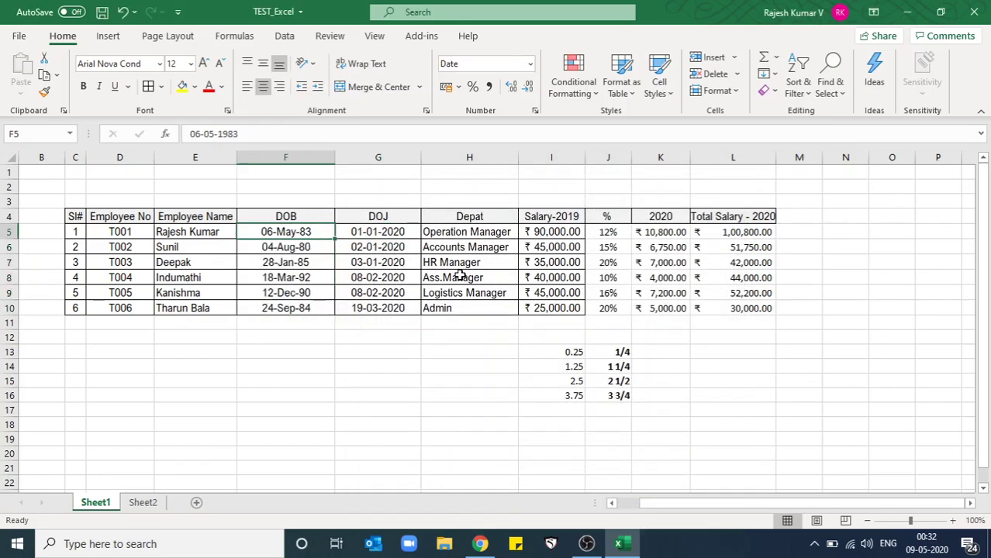
key("shift+Down")
key("shift+Down")
key("shift+Down")
key("shift+Down")
key("shift+Down")
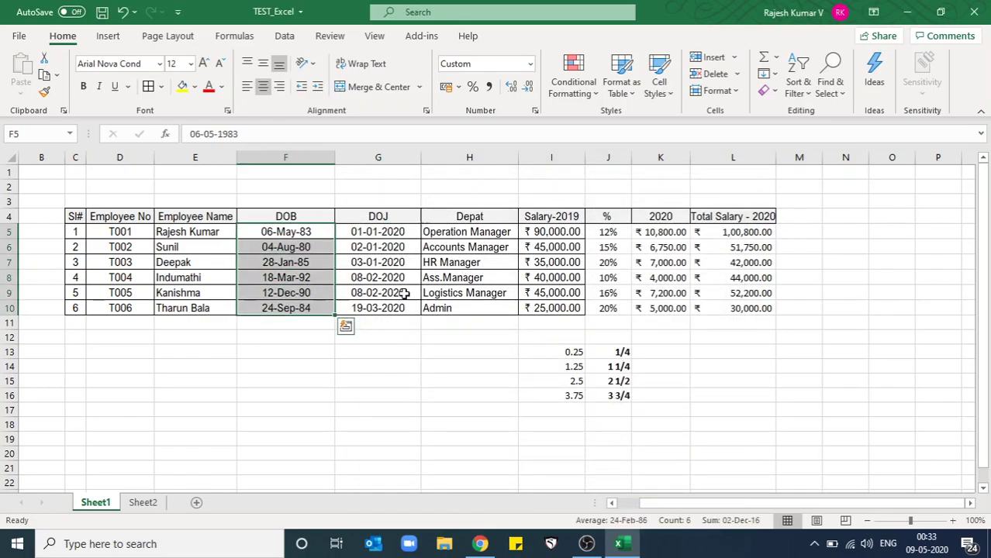
Step: Open Format Cells for DOB cell F6 to inspect its dd-mmm-yy custom code
left_click(309, 250)
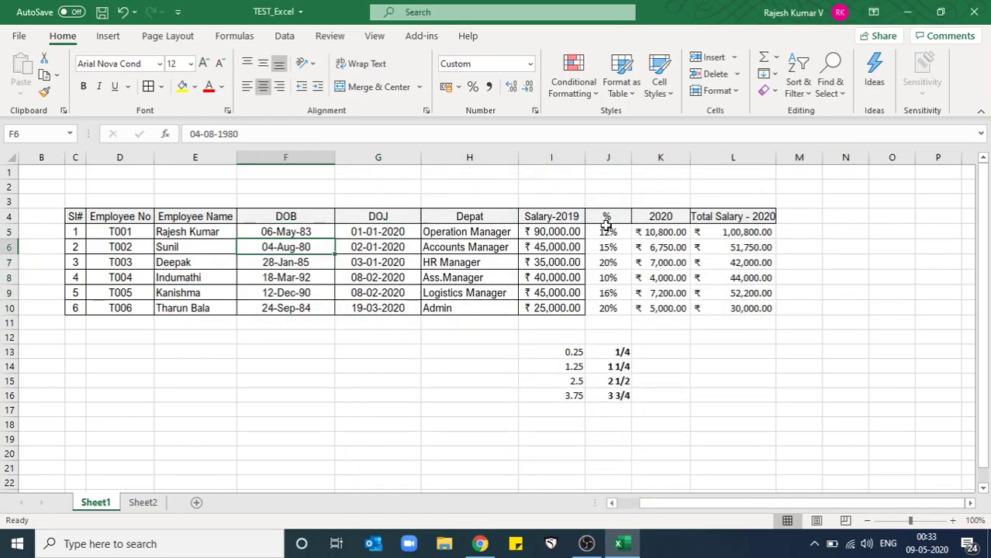
left_click_drag(608, 232, 617, 318)
left_click(733, 277)
left_click_drag(732, 307, 80, 218)
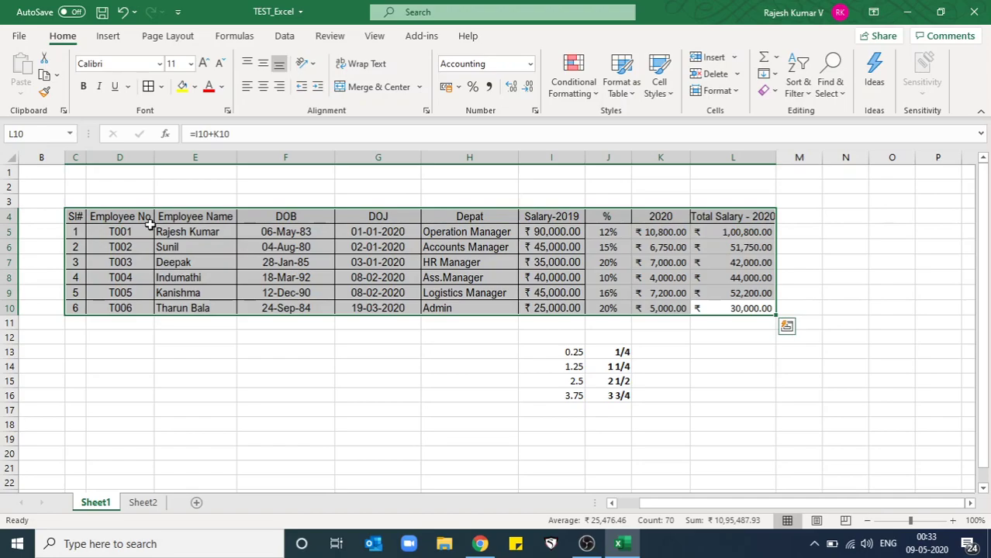
right_click(293, 248)
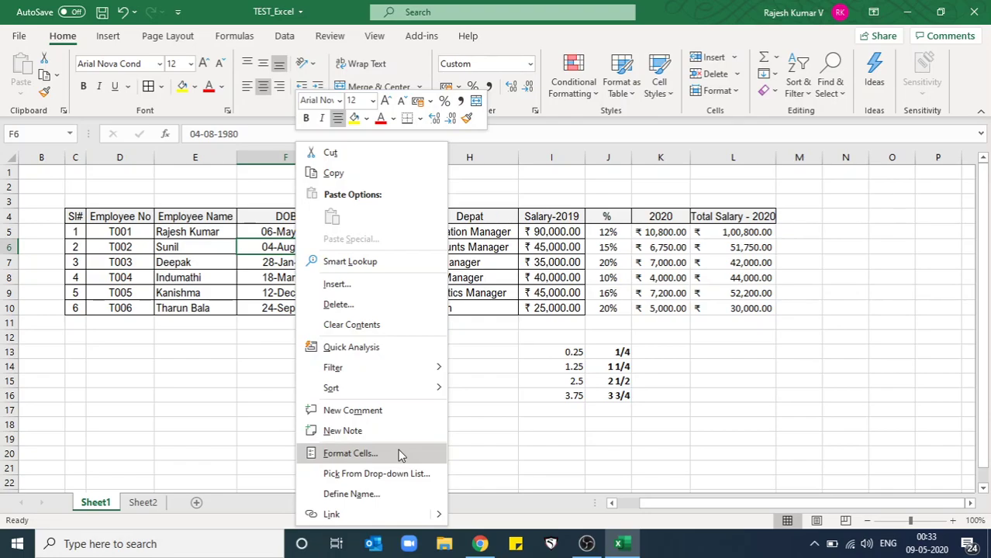
left_click(401, 456)
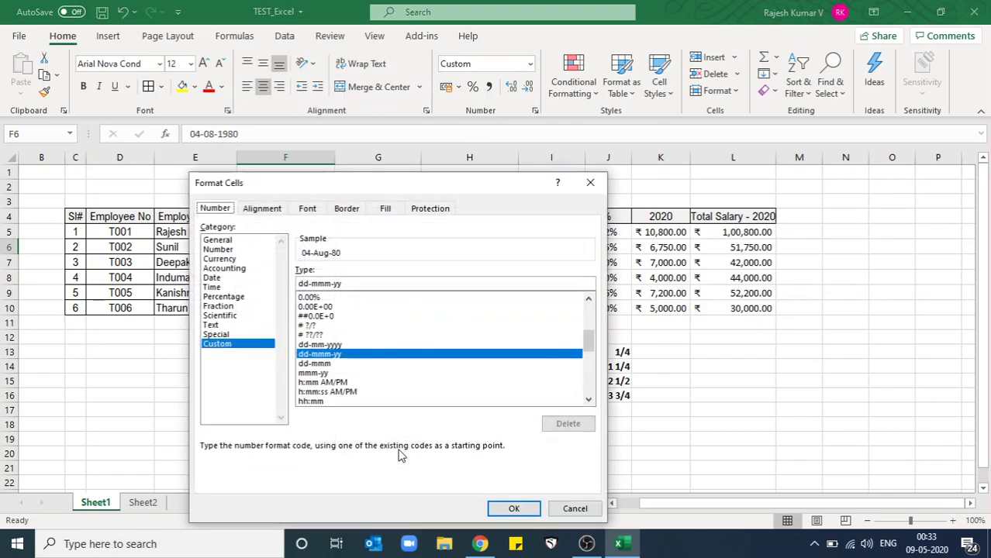